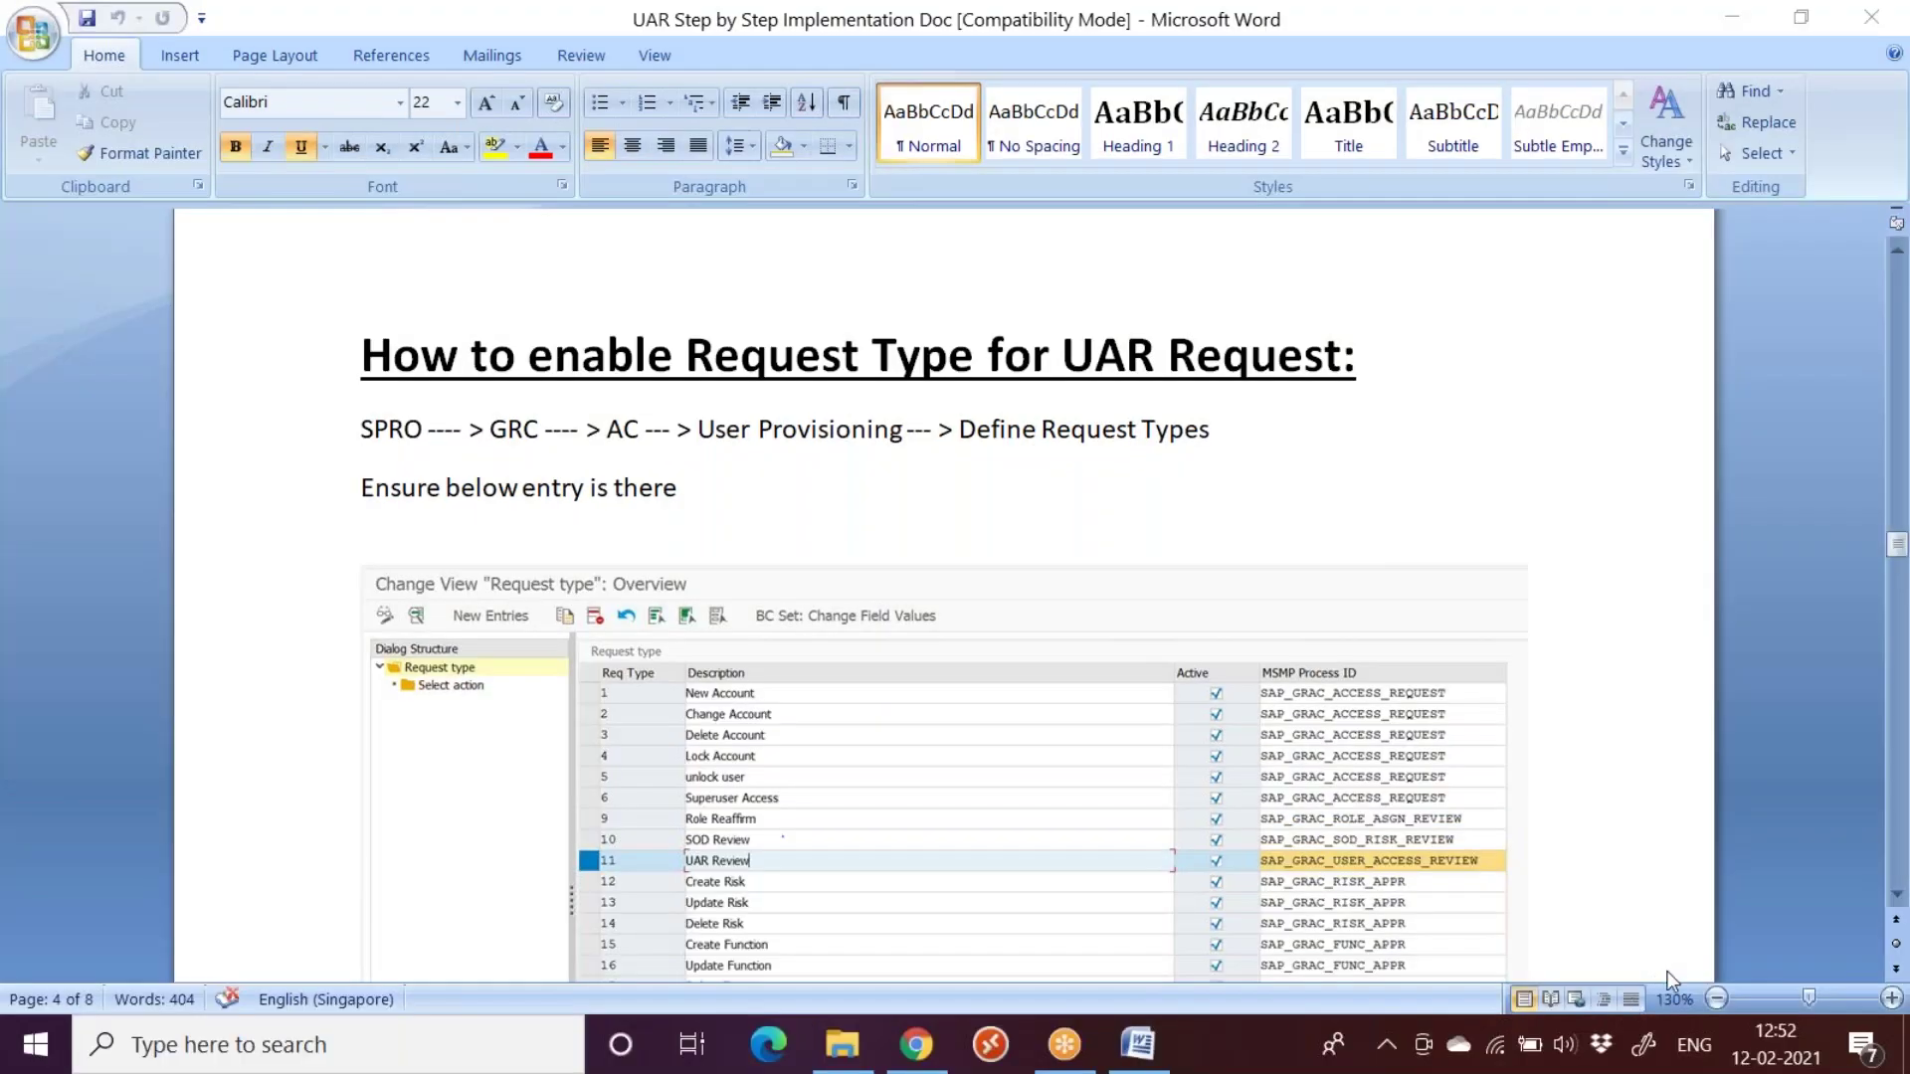
Step: Raise the system volume to 100 and dismiss the Java update notification
left_click_drag(1675, 974, 1860, 982)
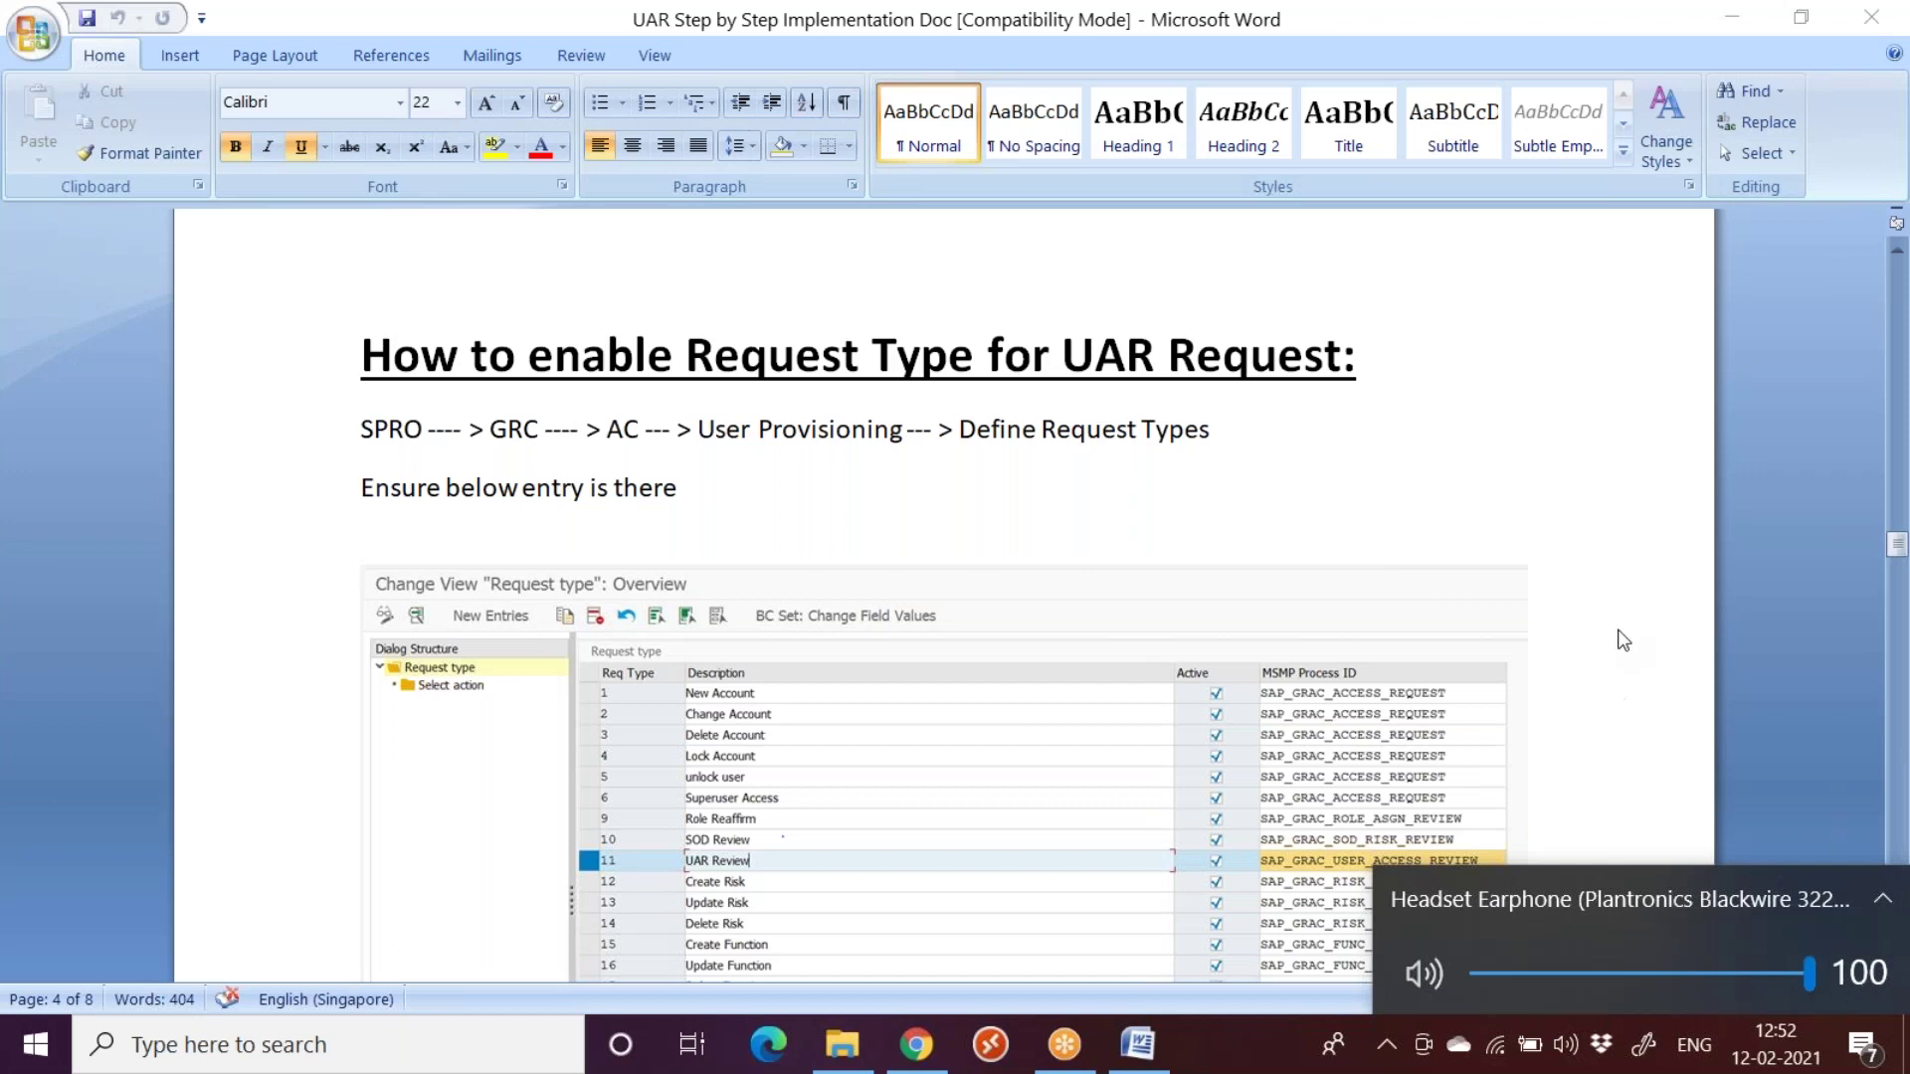
left_click(1647, 515)
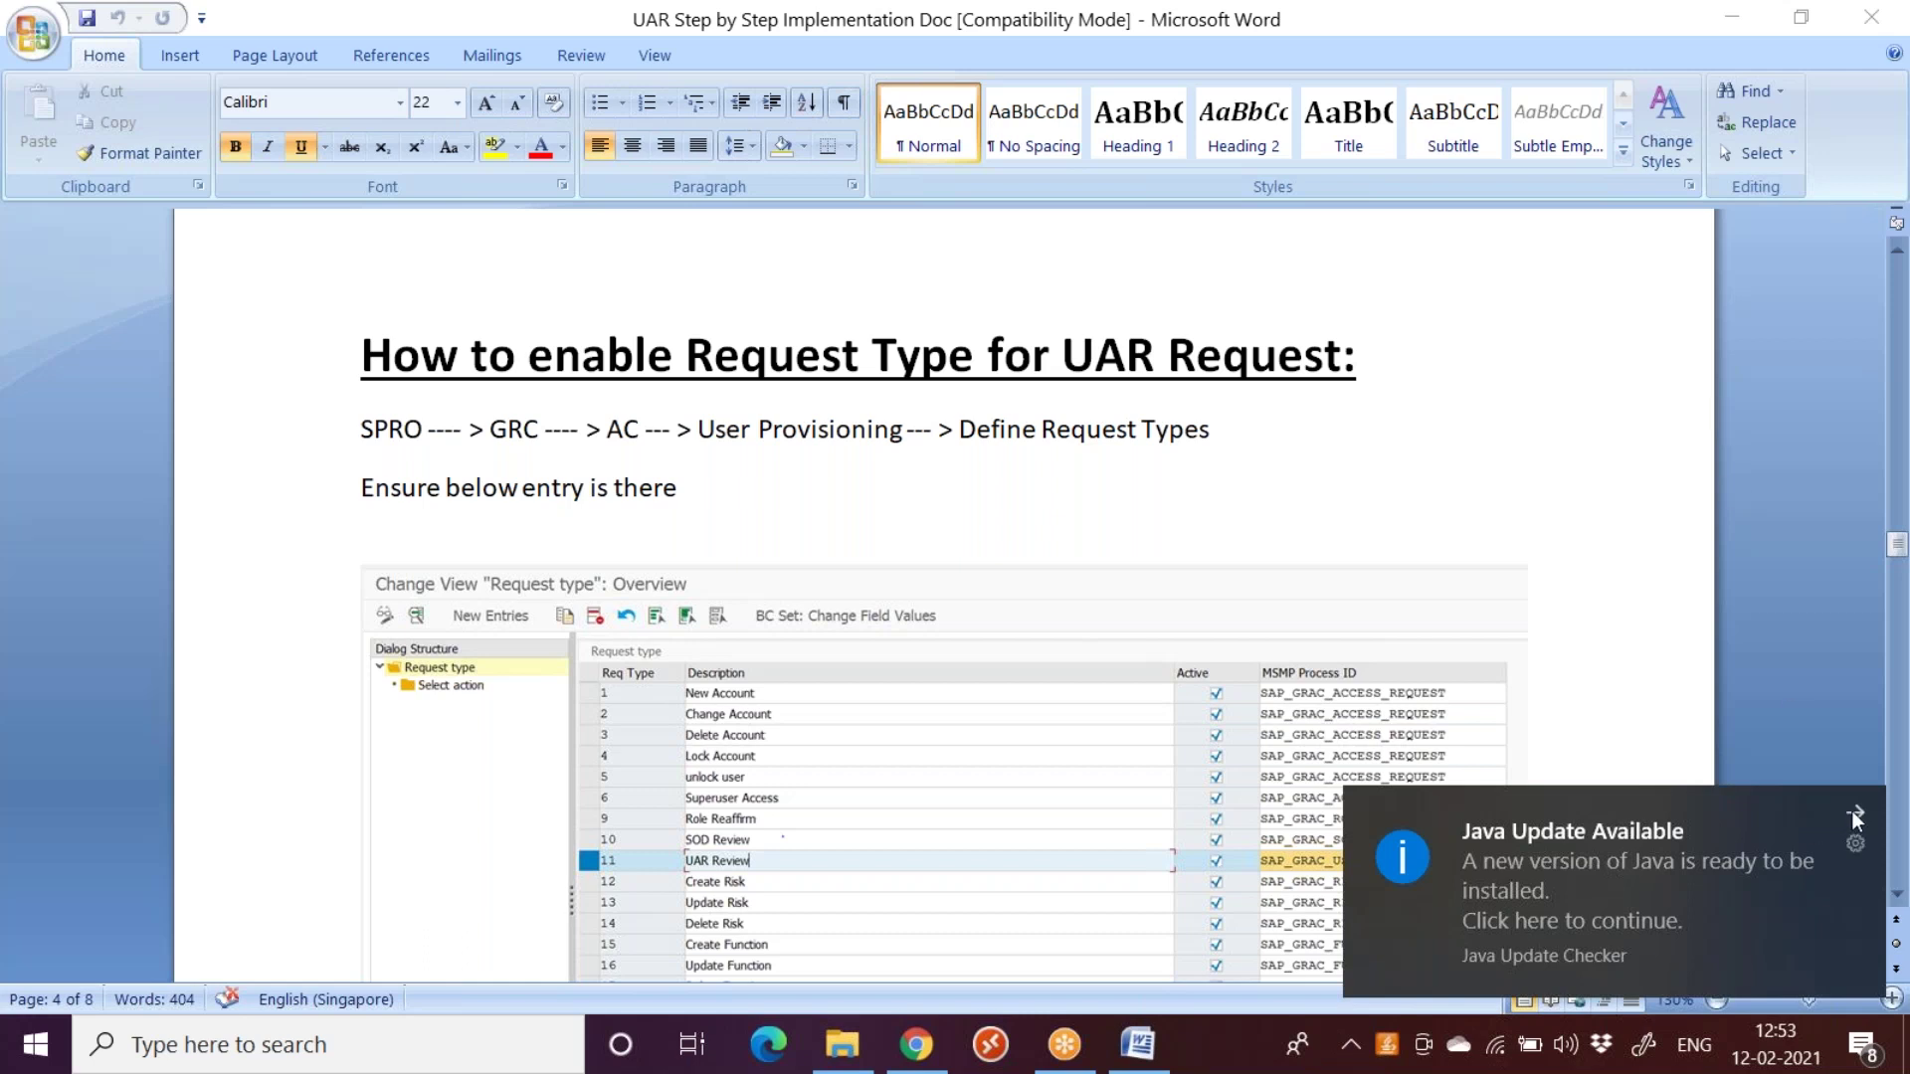
left_click(1852, 811)
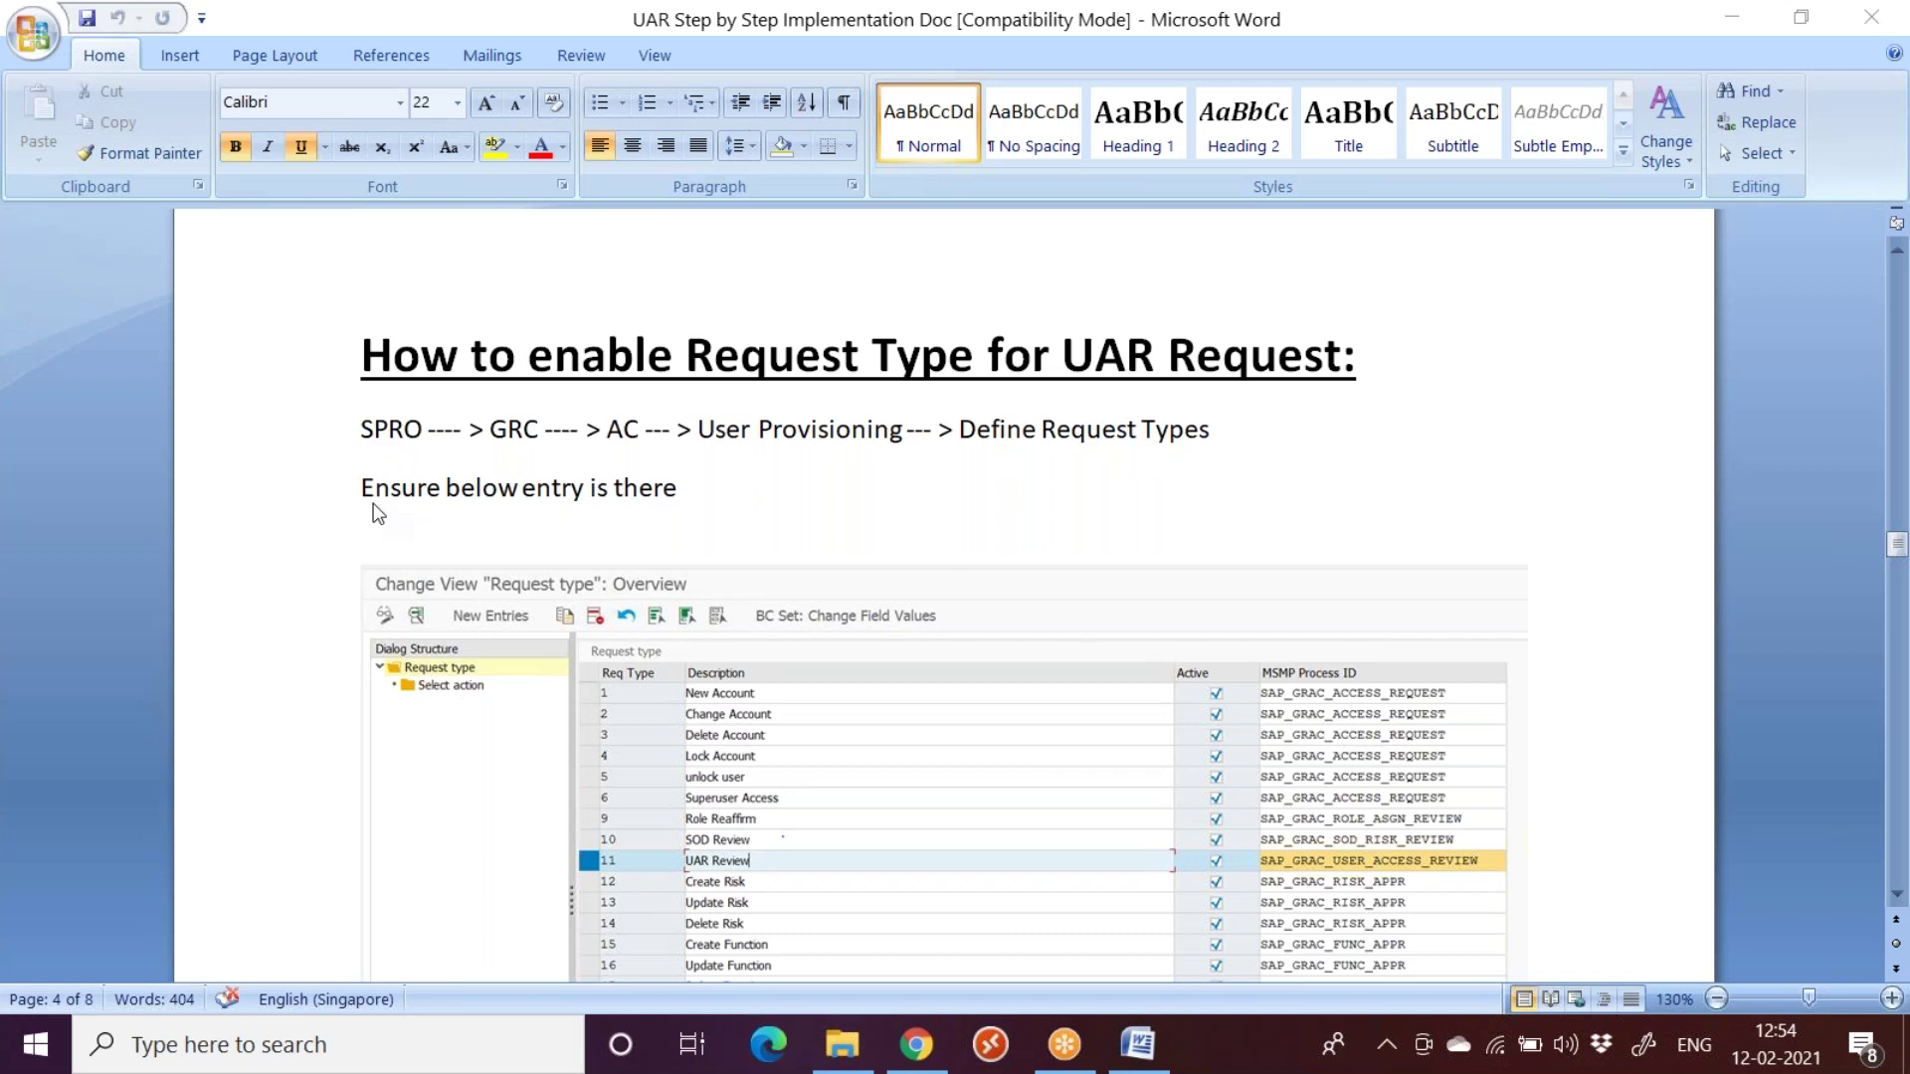
scroll(440, 542, "down", 1)
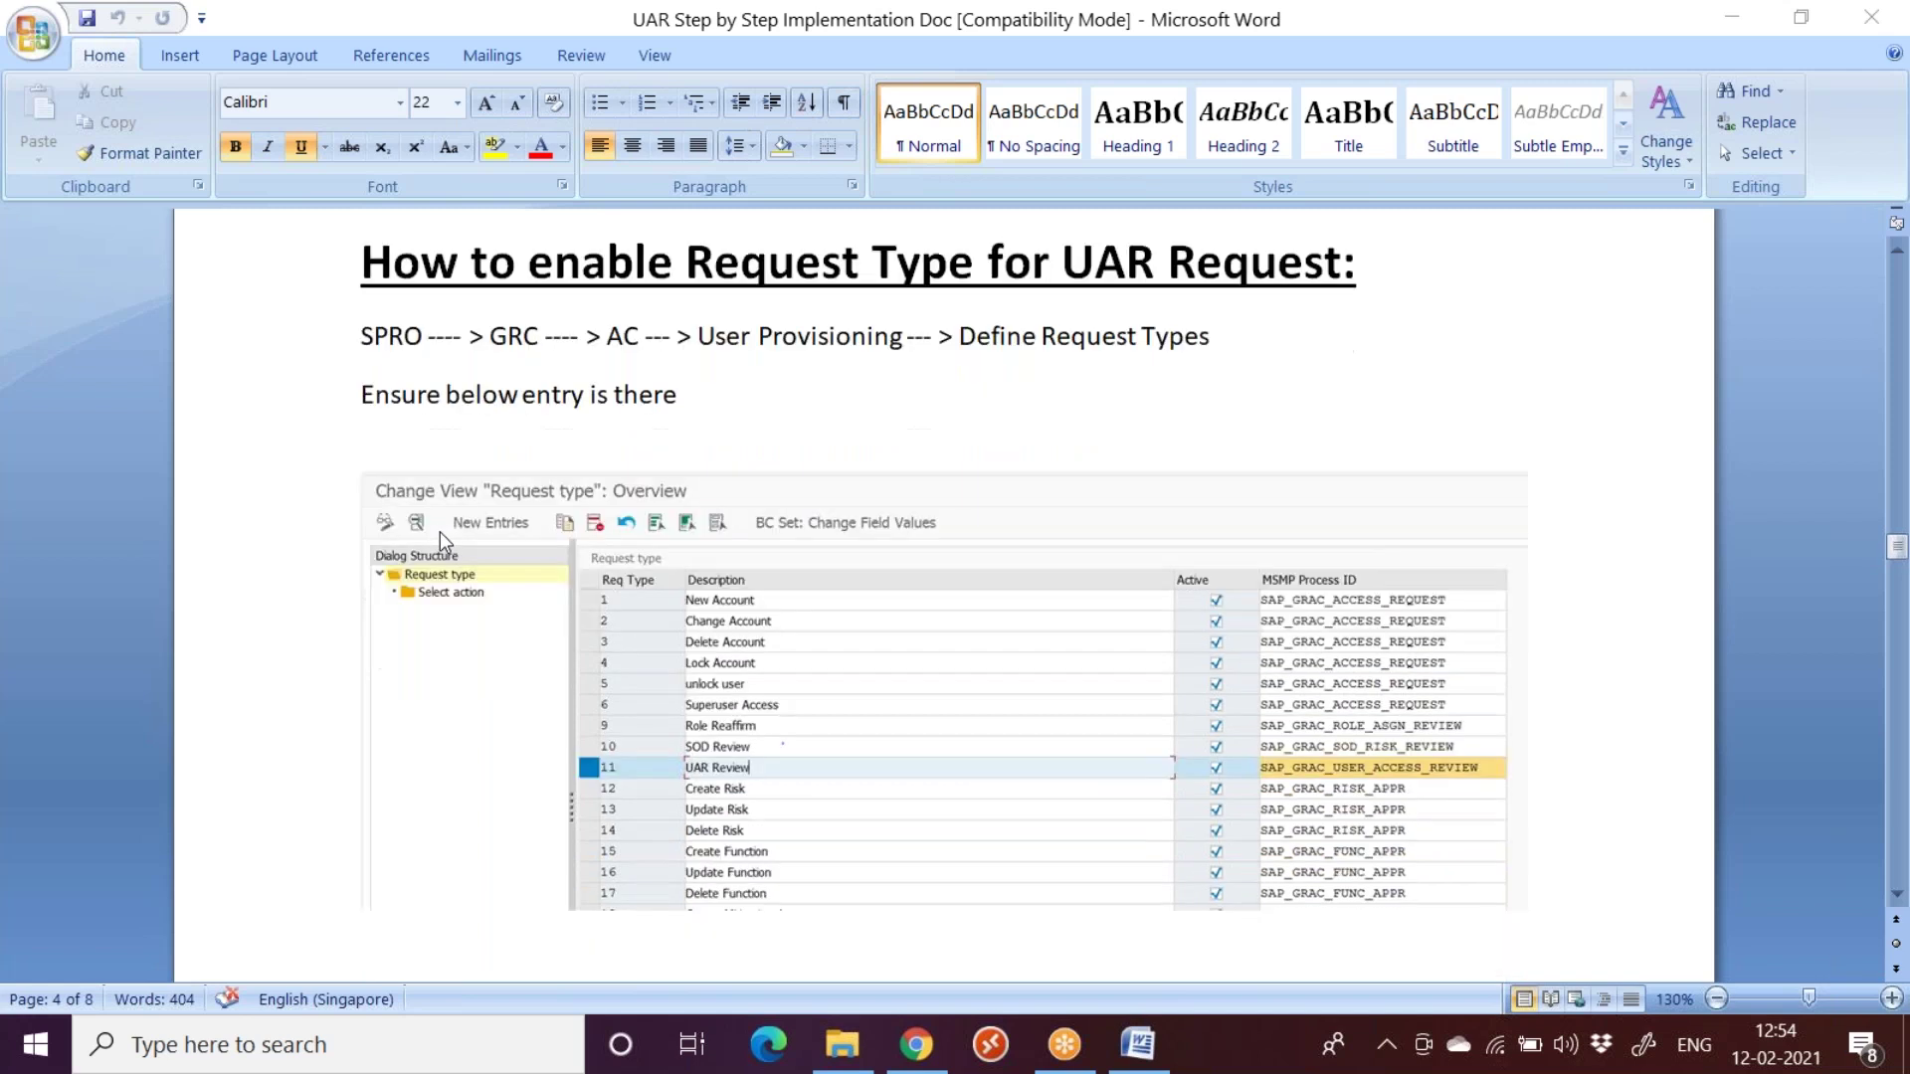
scroll(440, 542, "up", 1)
scroll(776, 786, "down", 1)
scroll(774, 776, "down", 1)
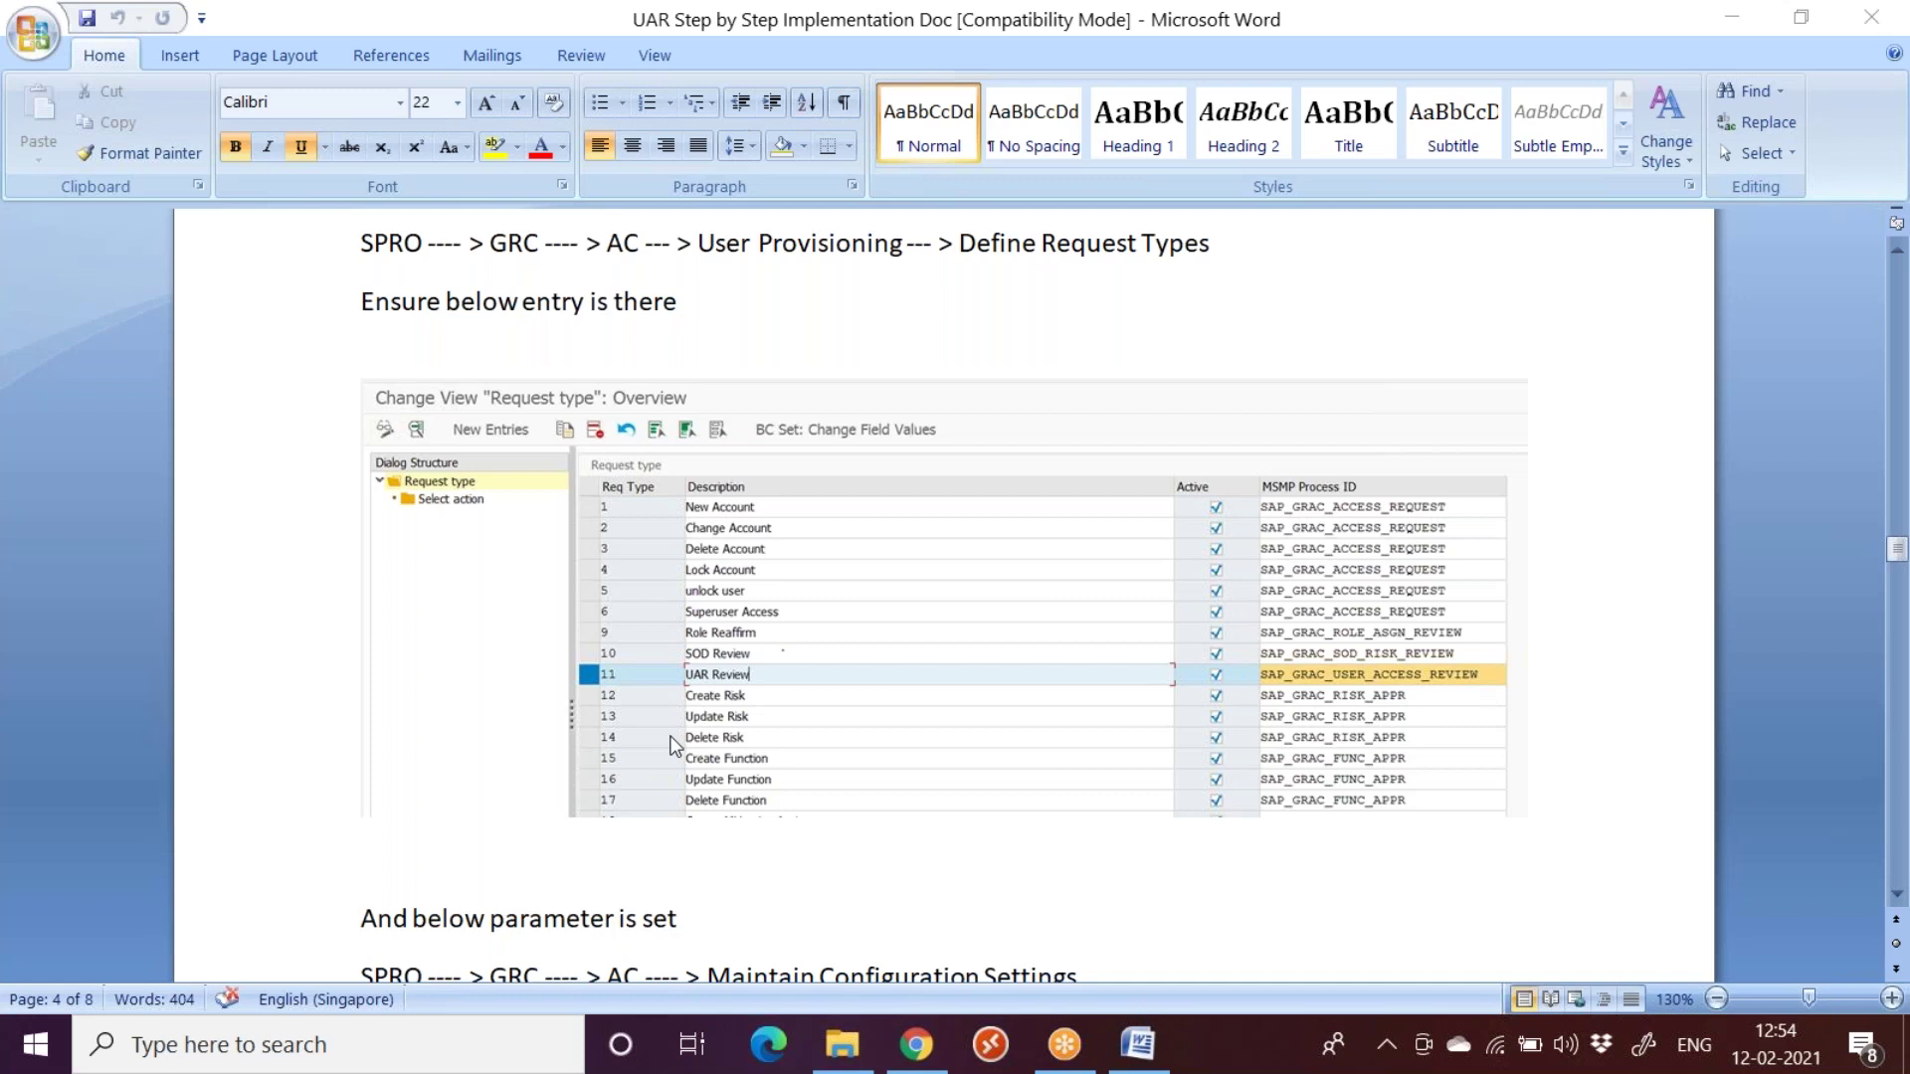
Step: Launch Remote Desktop Connection via mstsc, enter the password and accept the certificate
left_click(401, 1059)
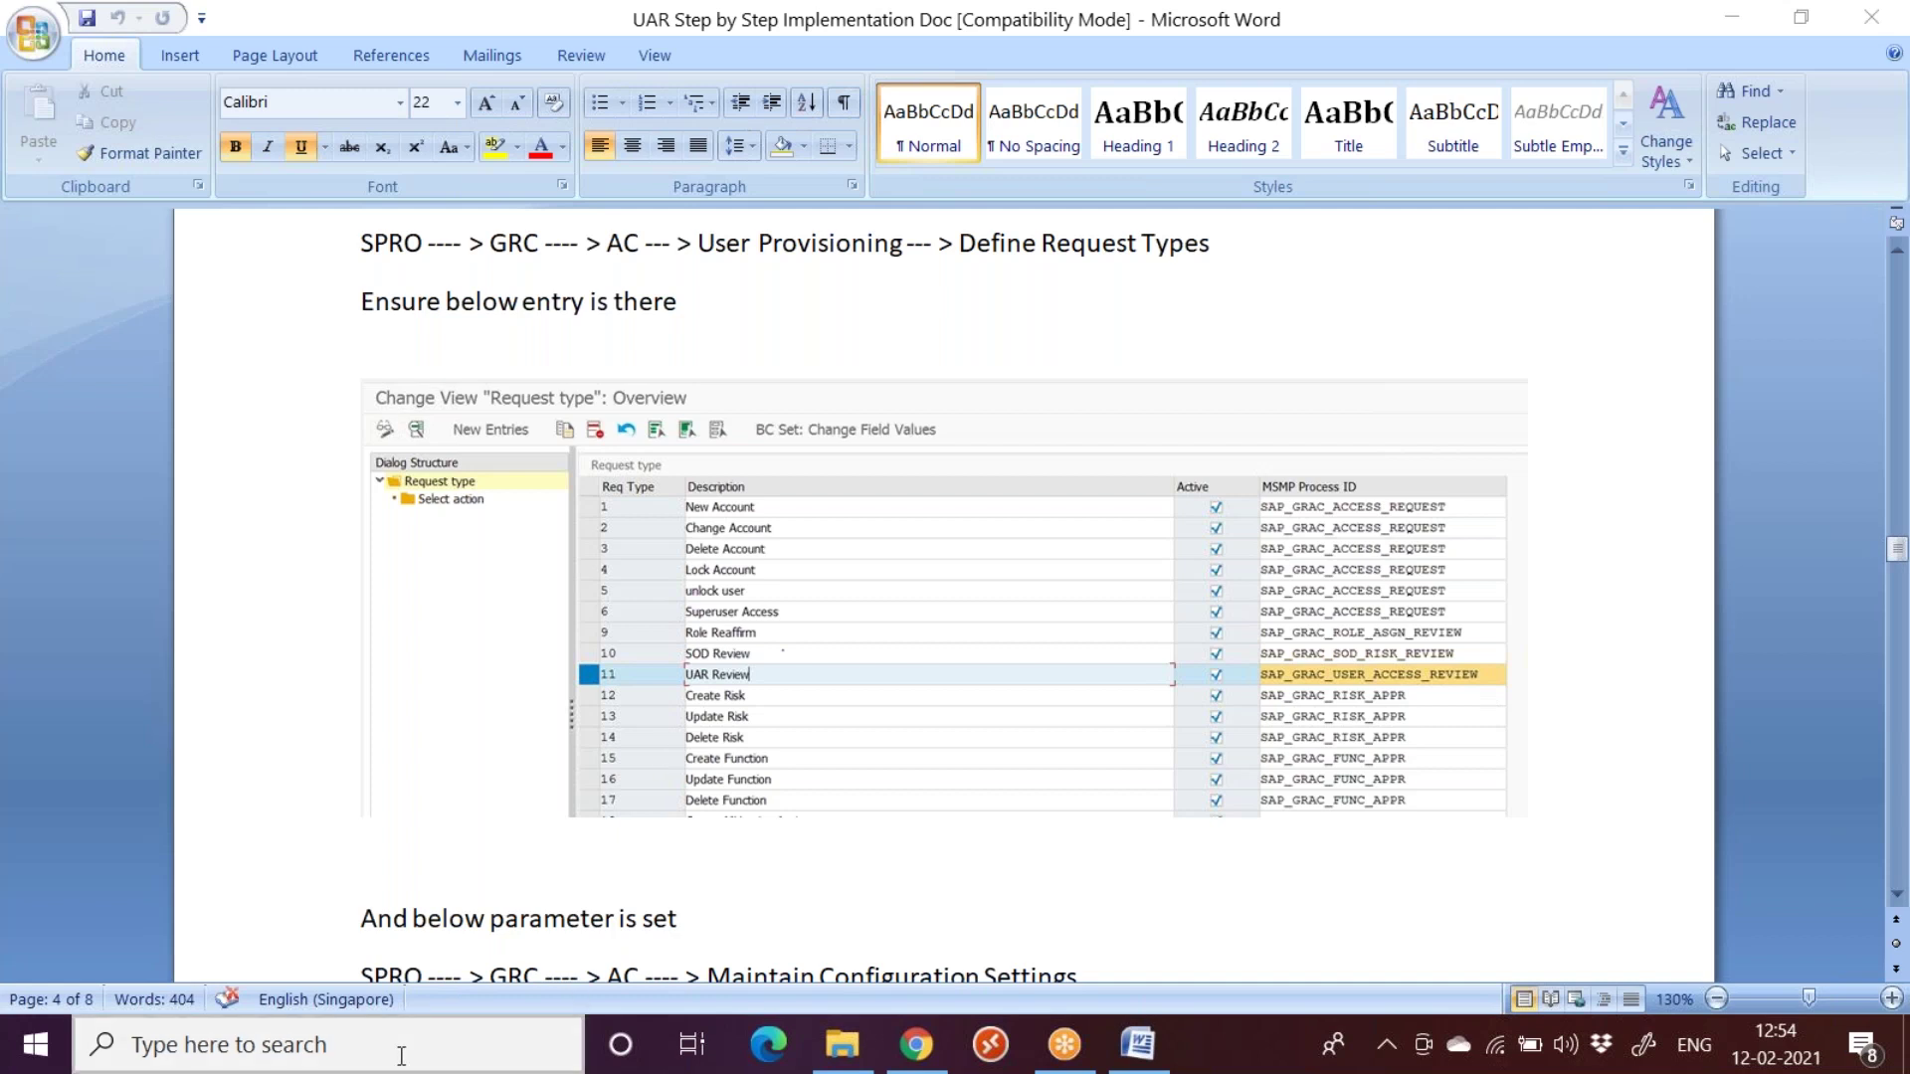
type("mstsc")
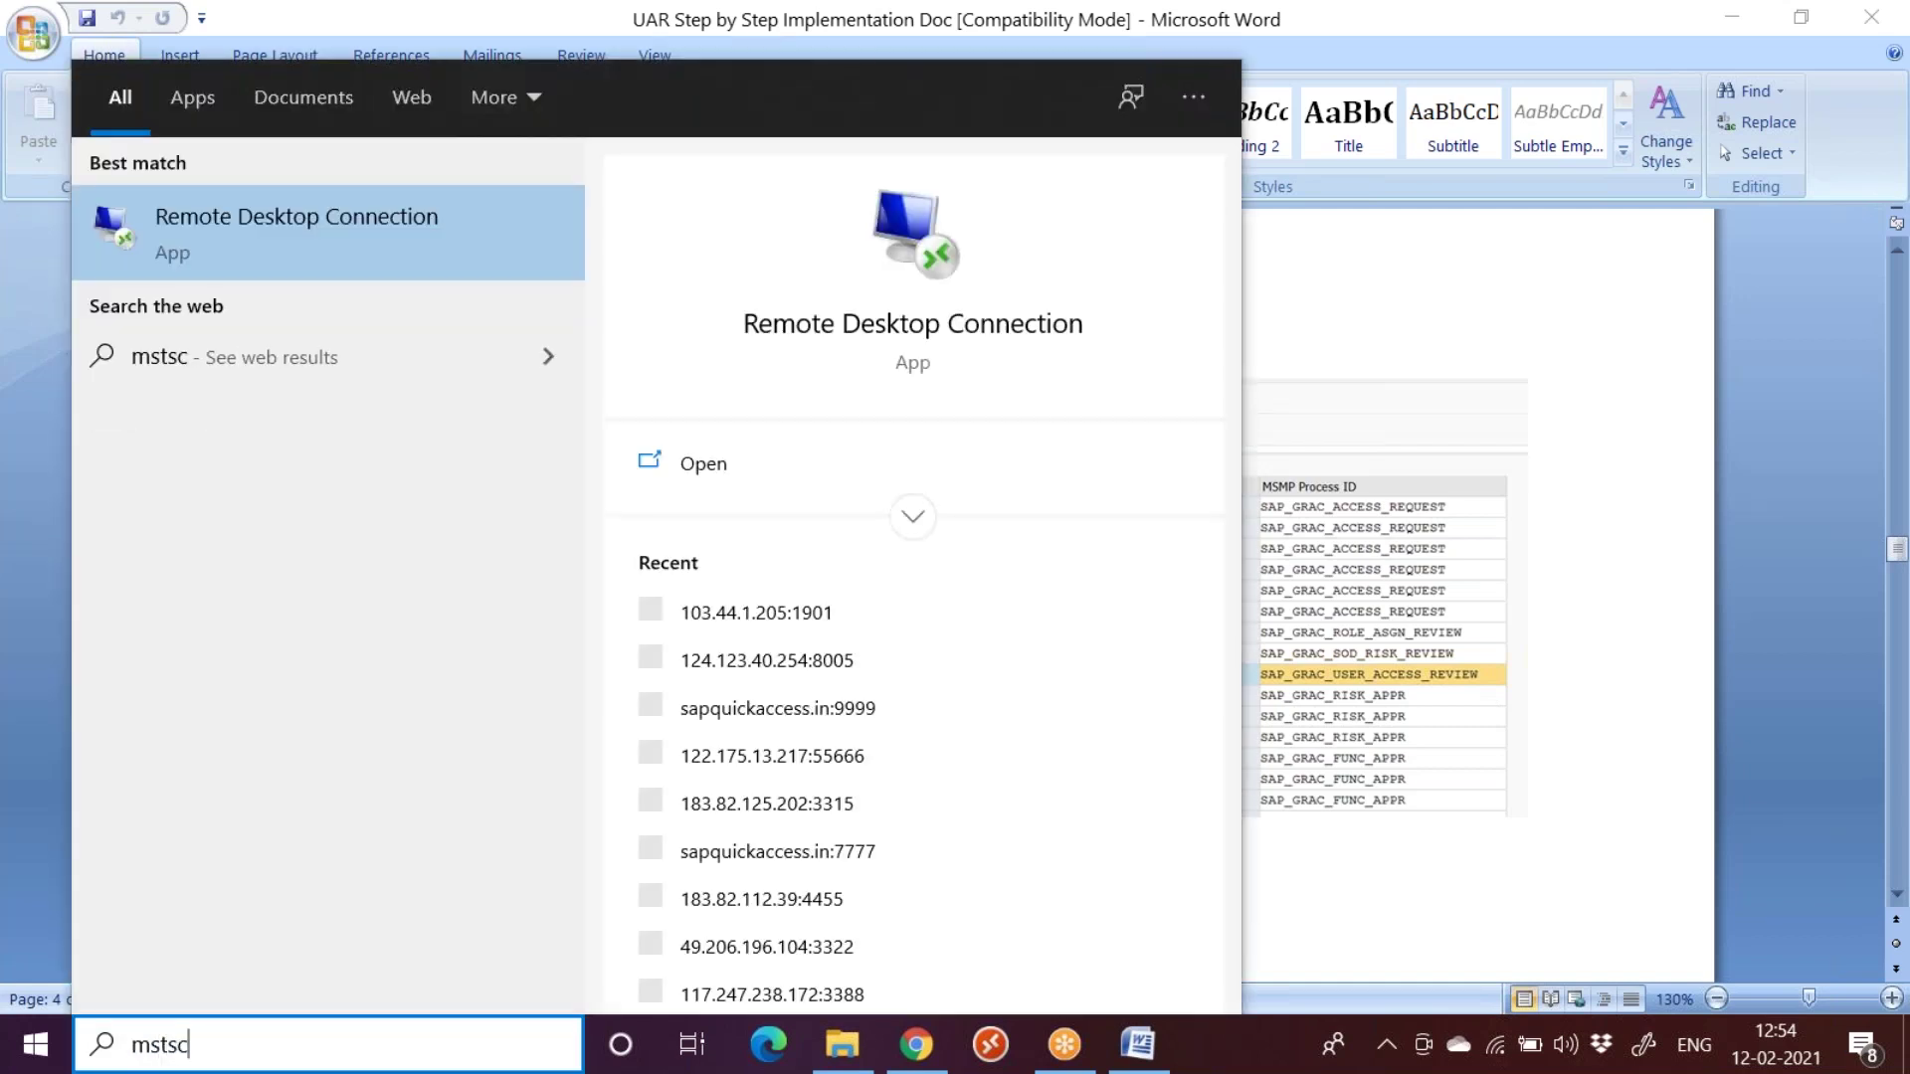
key("Return")
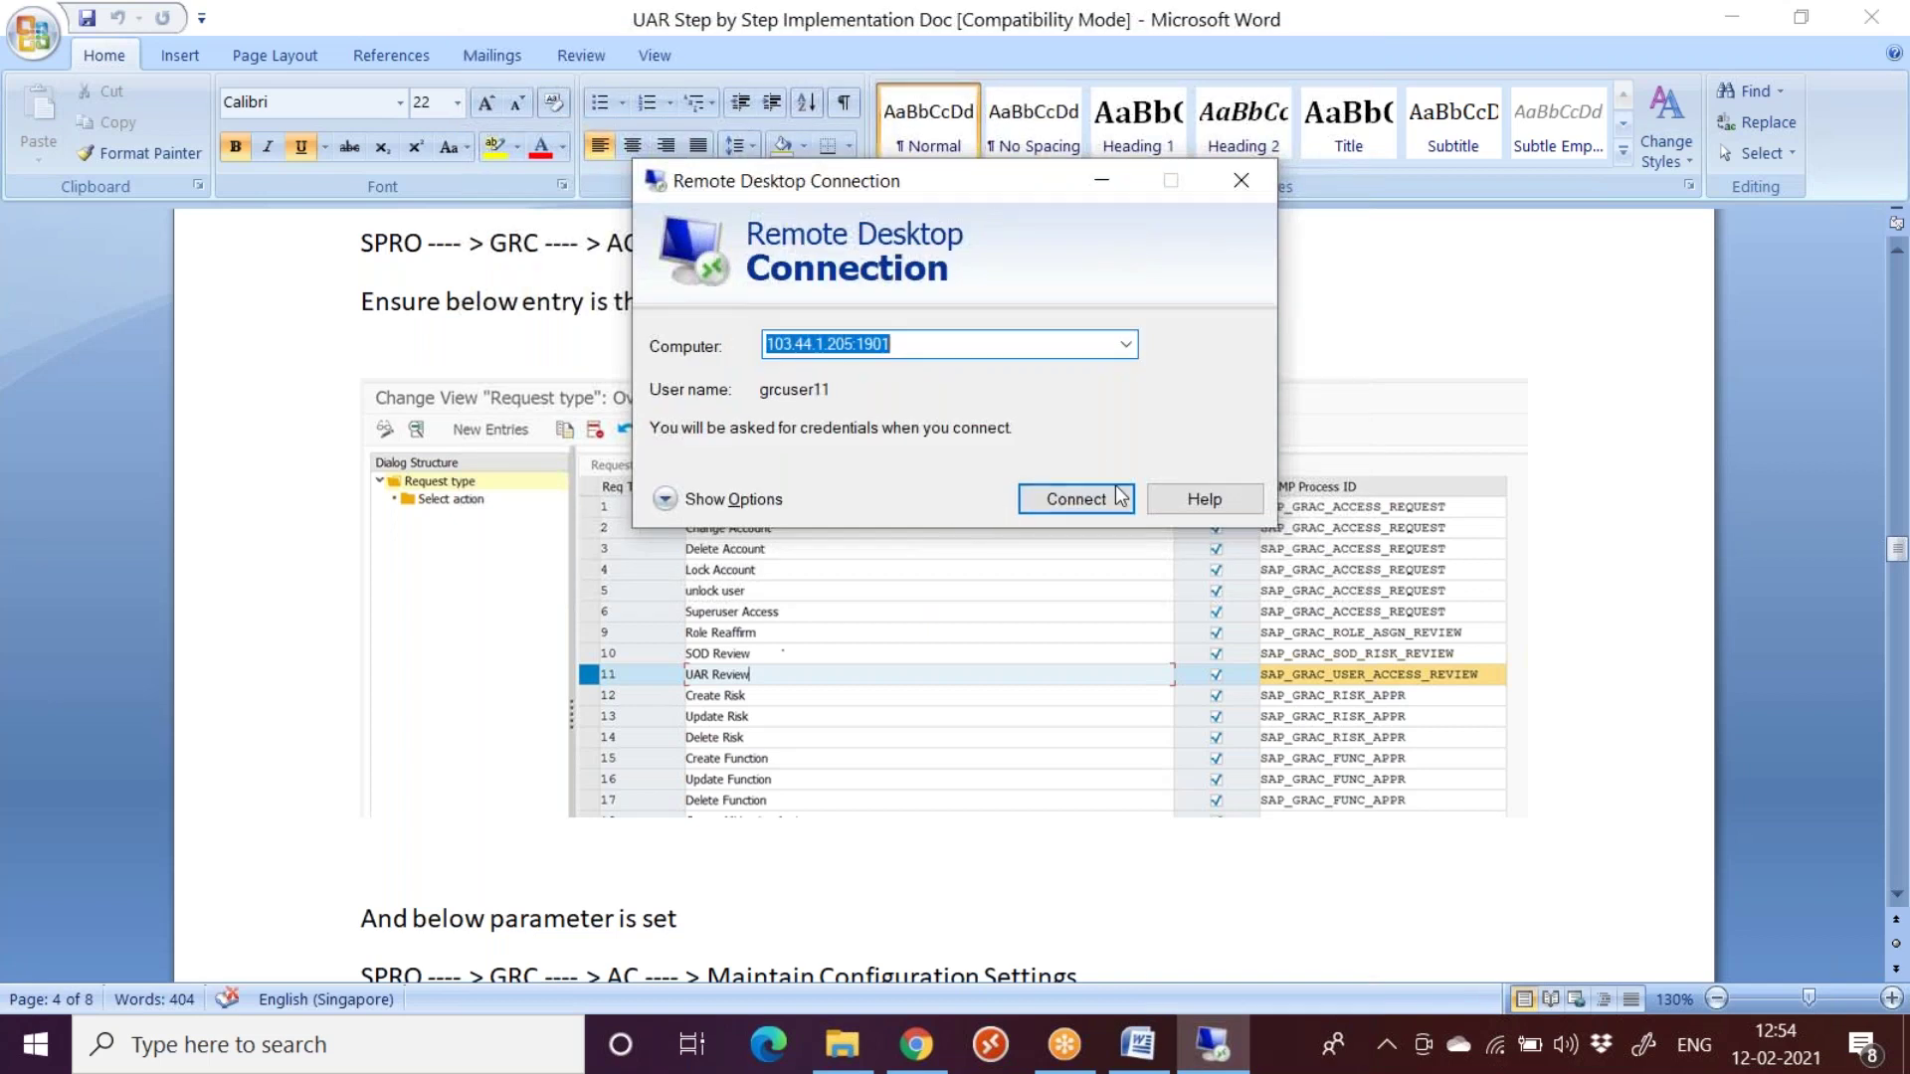
left_click(1098, 501)
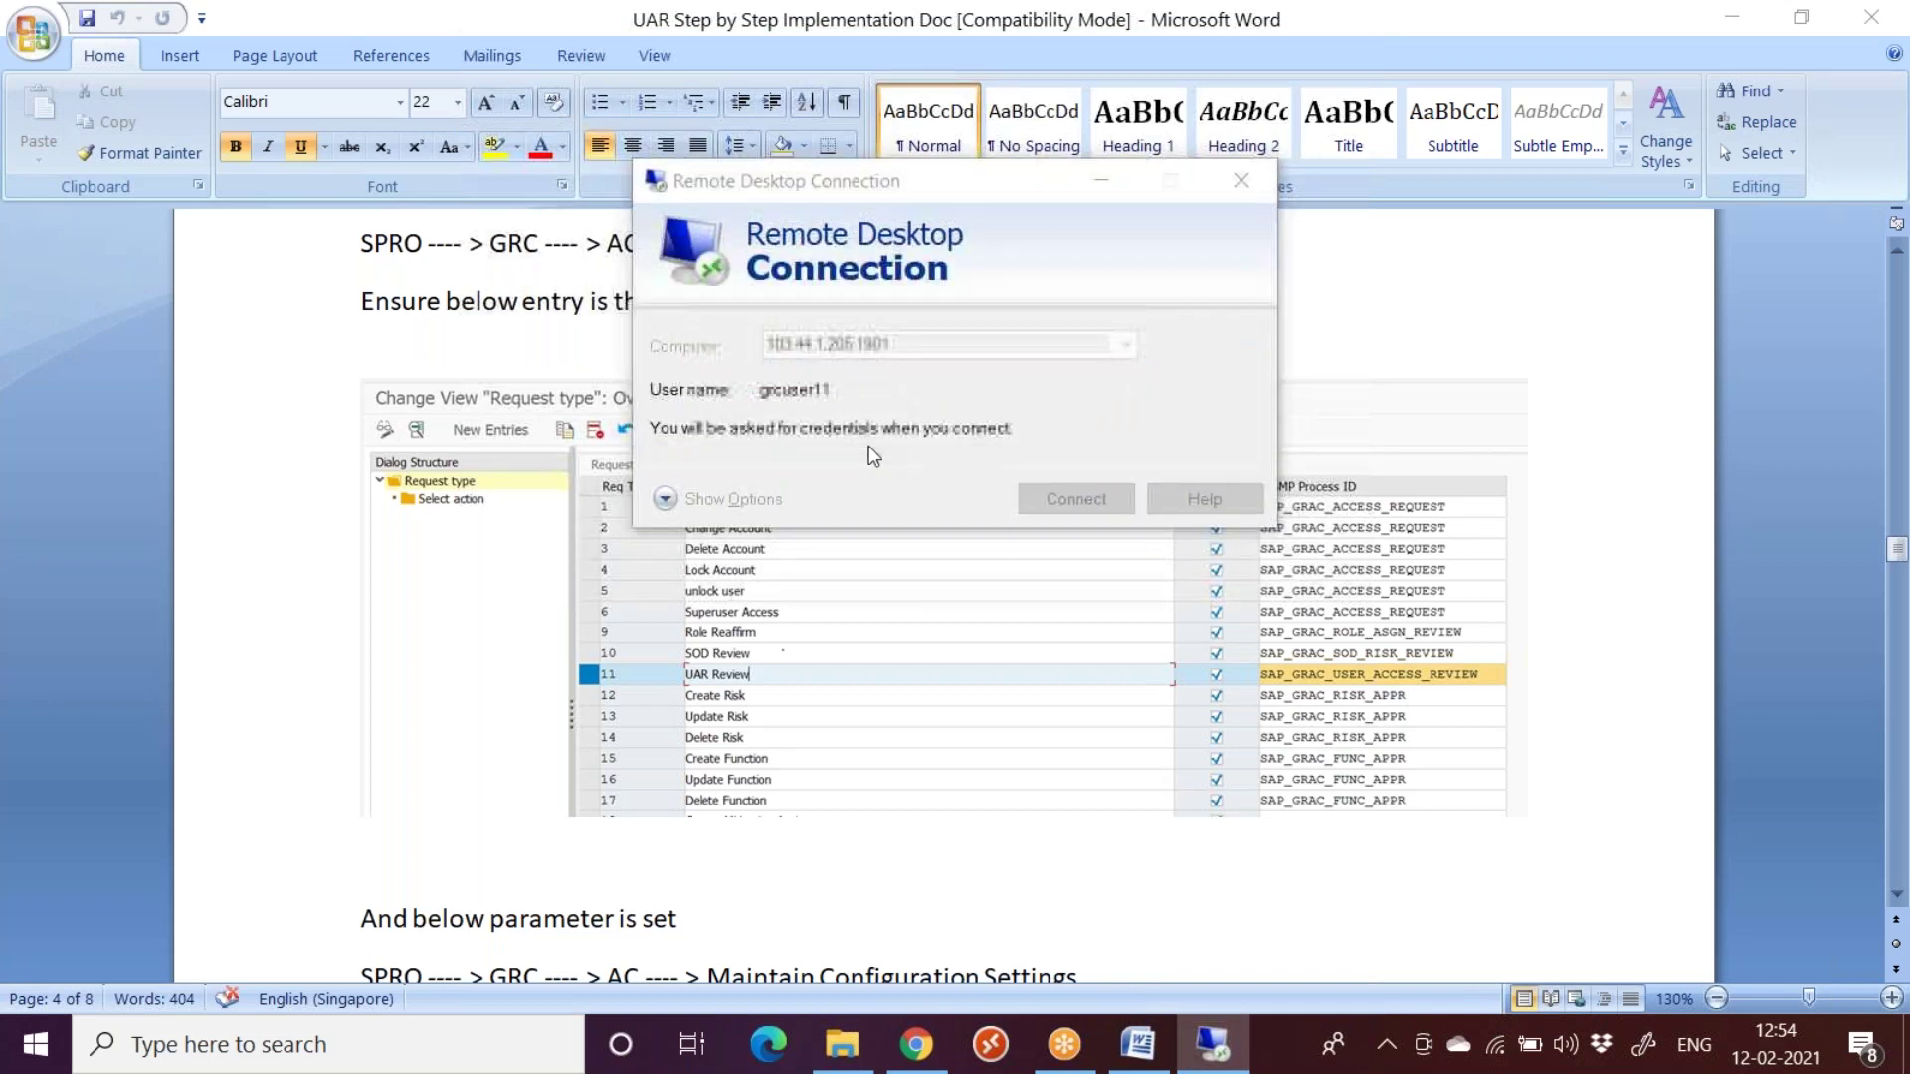
type("********")
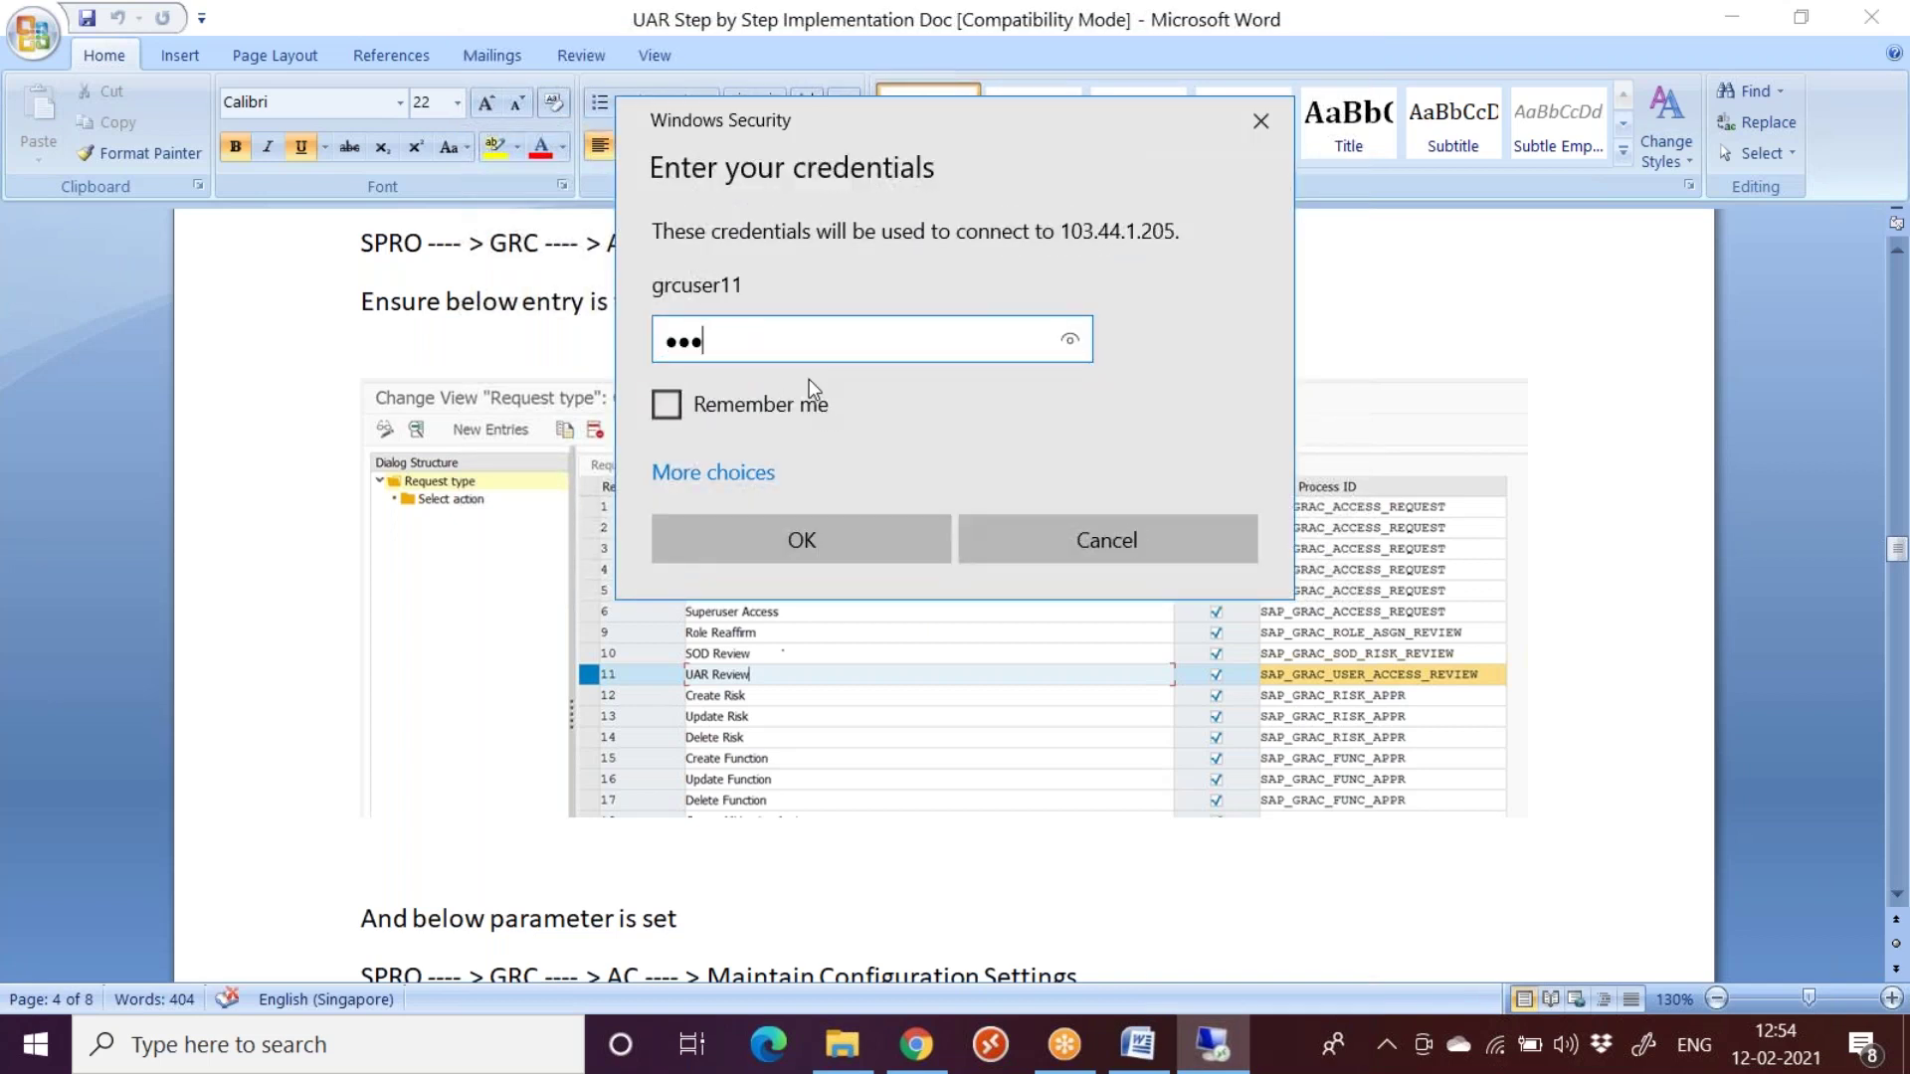
key("Return")
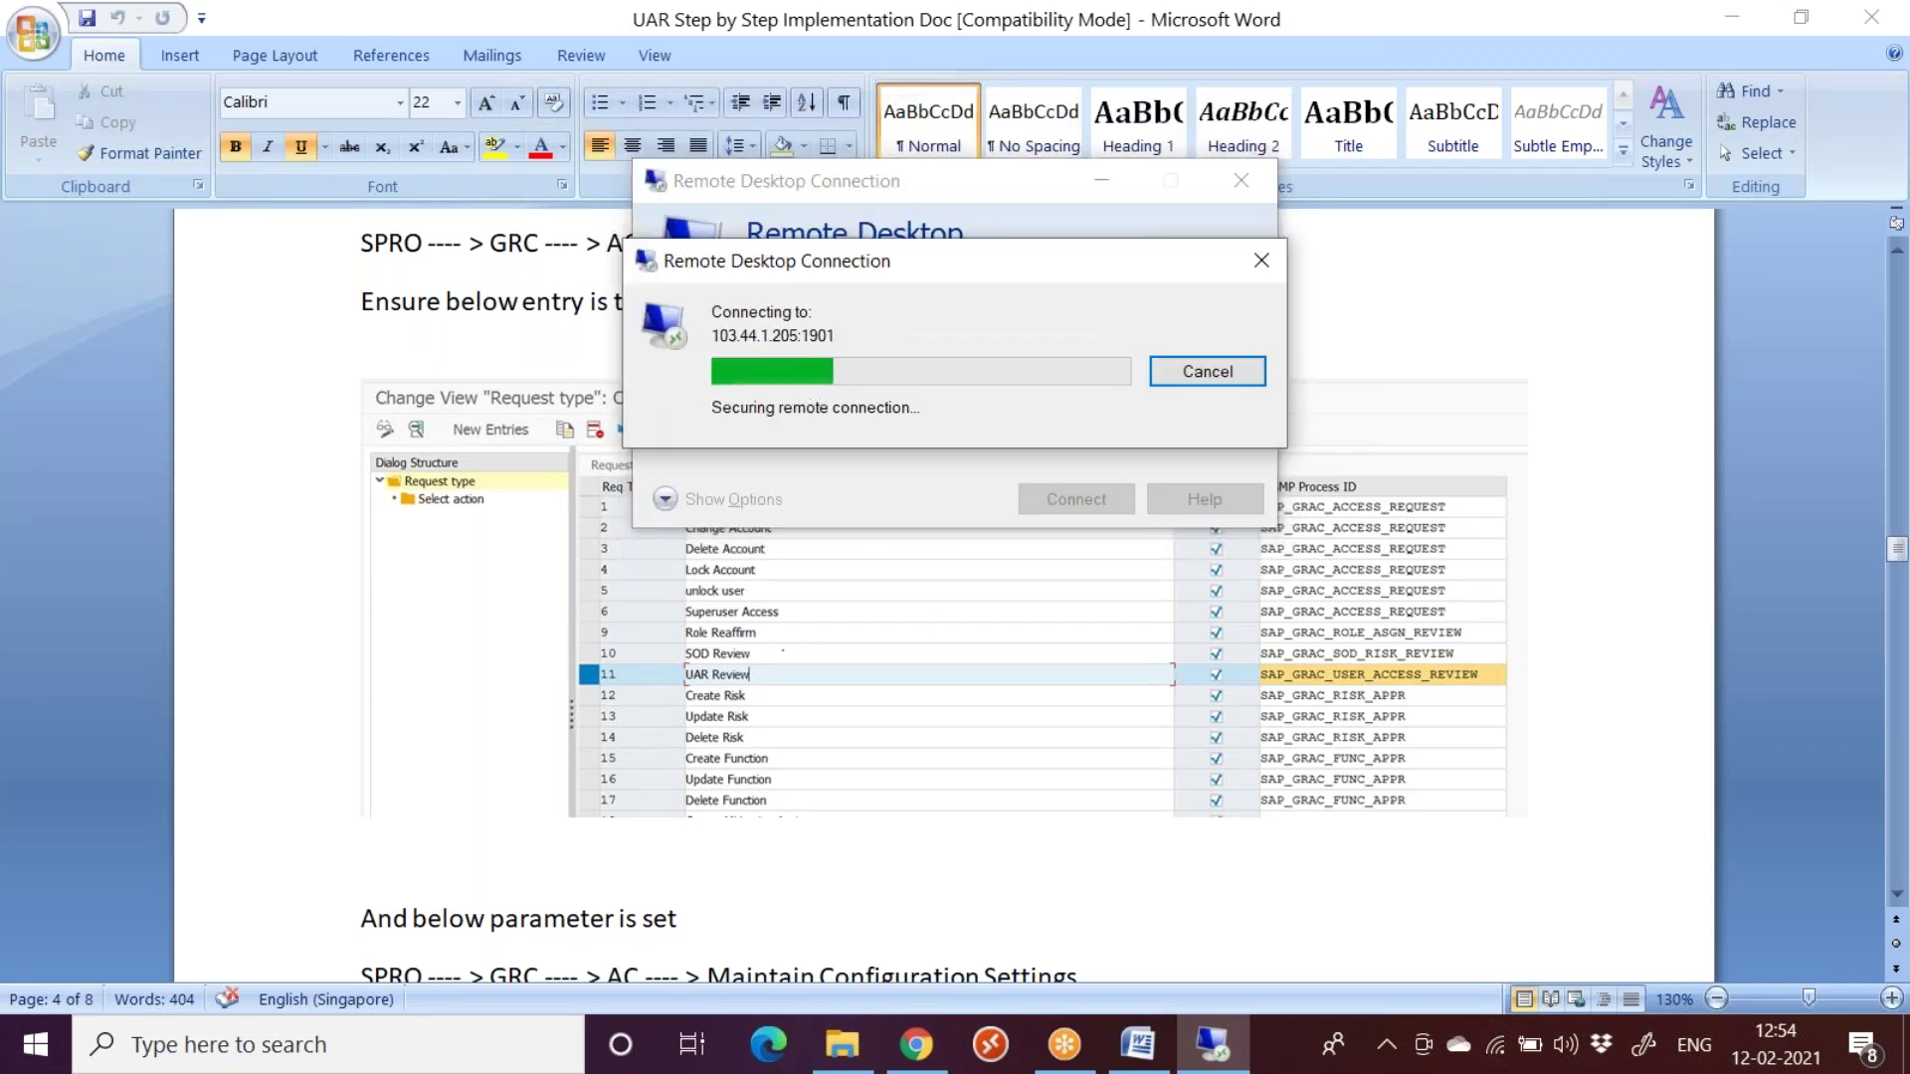
left_click(1056, 601)
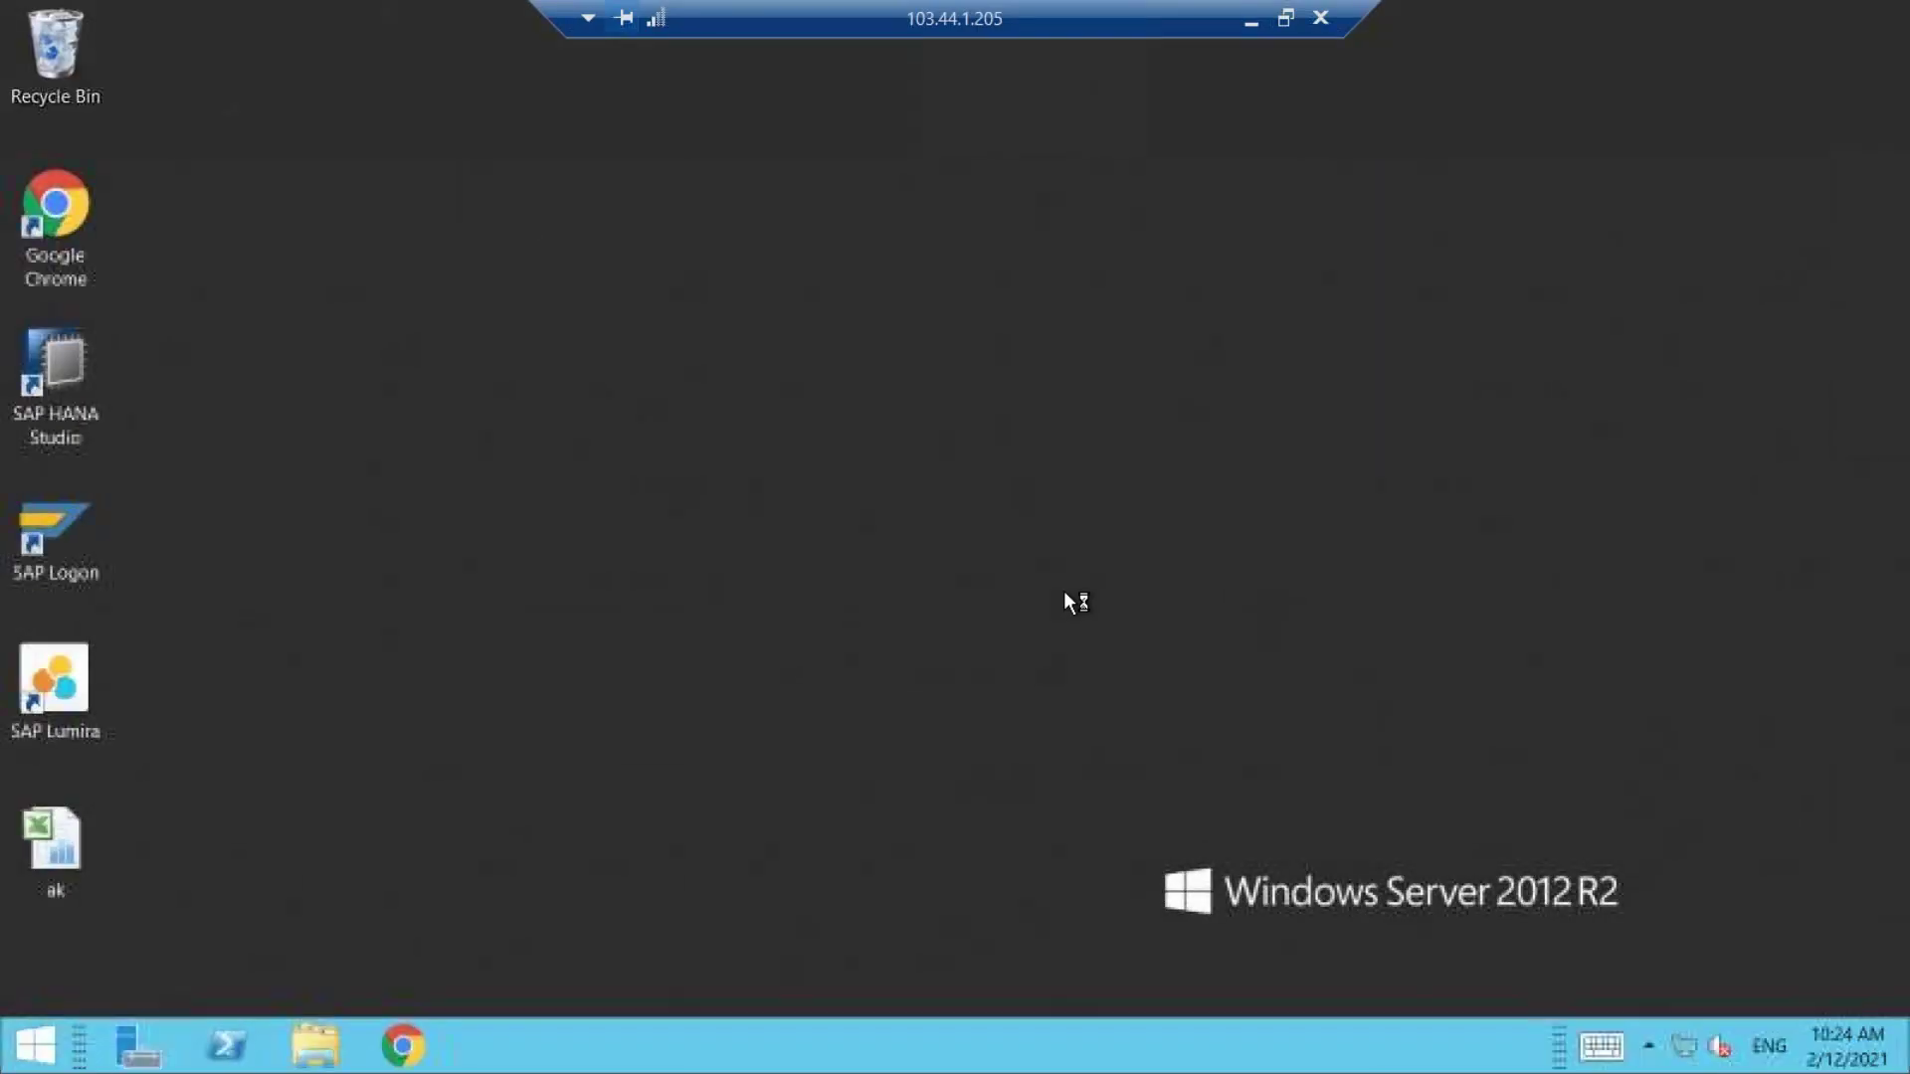
Step: Refresh the remote desktop and launch SAP Logon
right_click(635, 277)
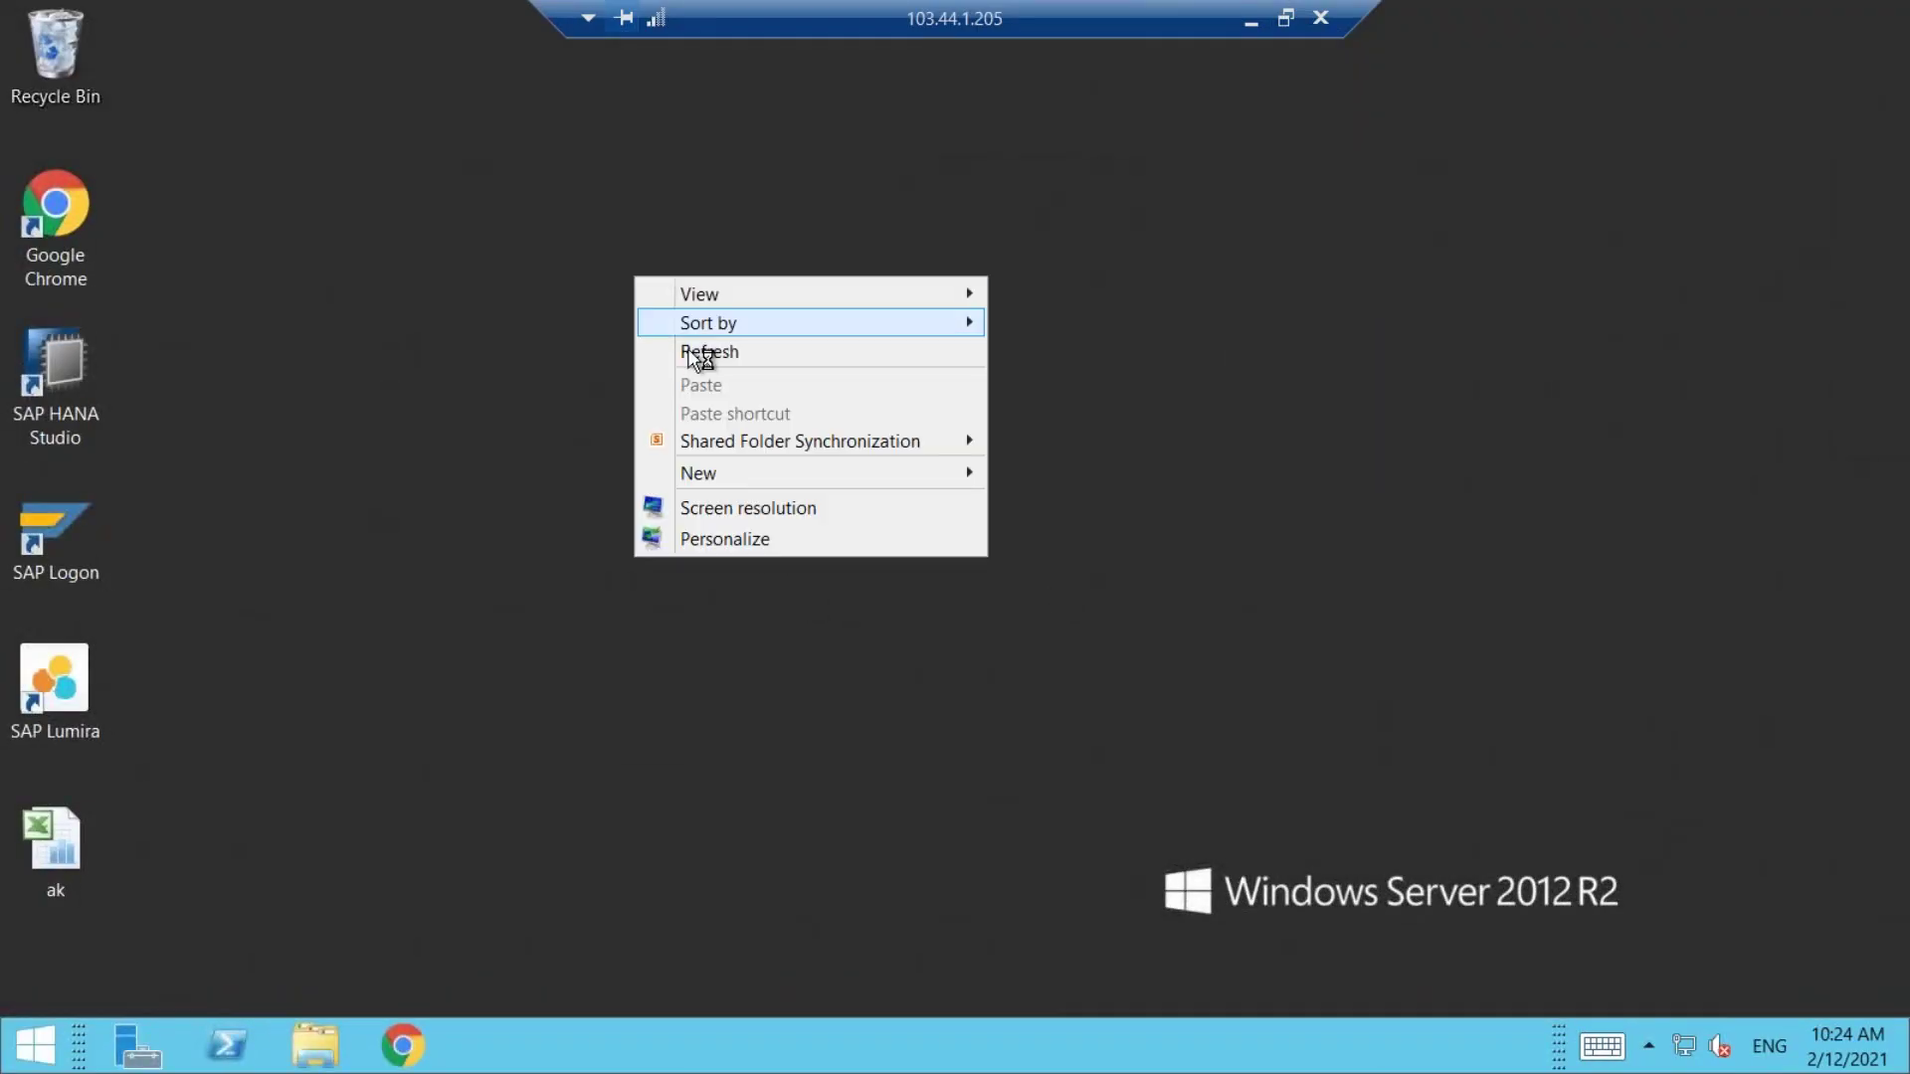
left_click(691, 350)
left_click(65, 527)
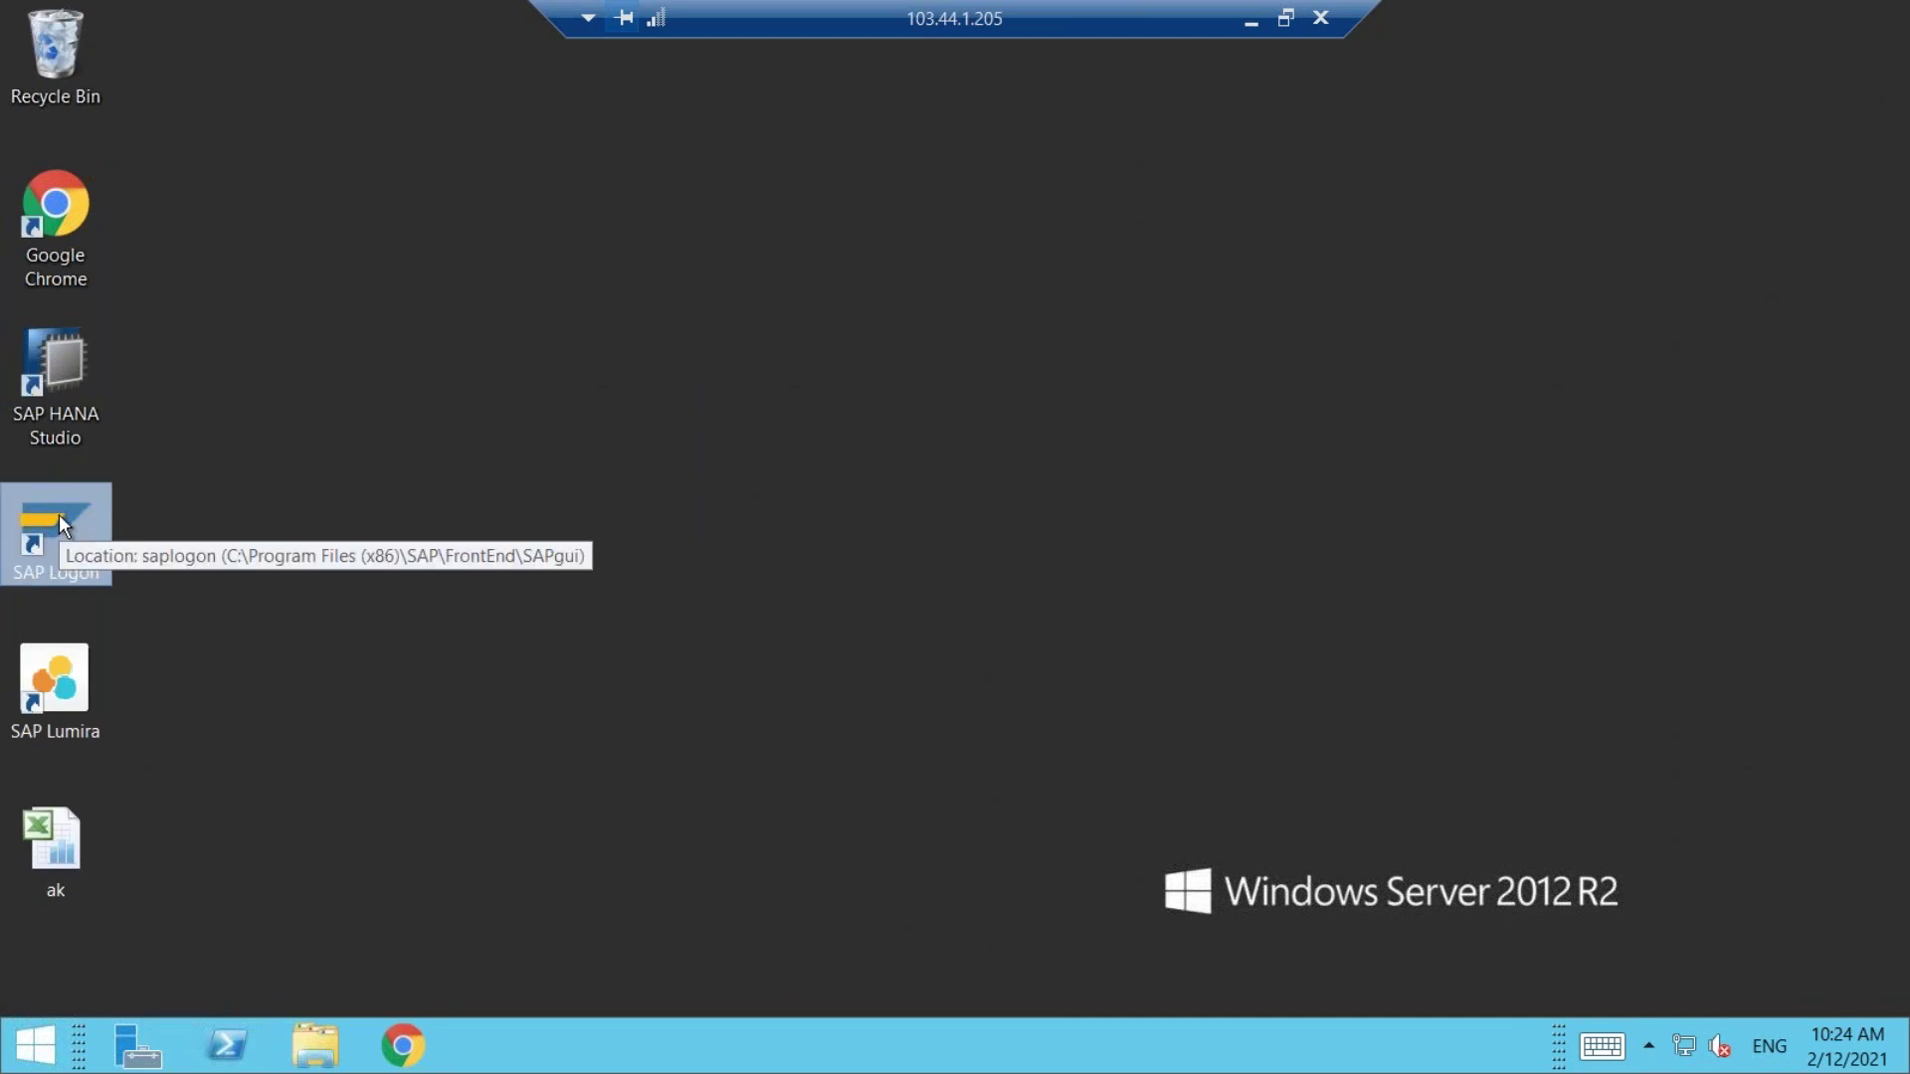
double_click(58, 515)
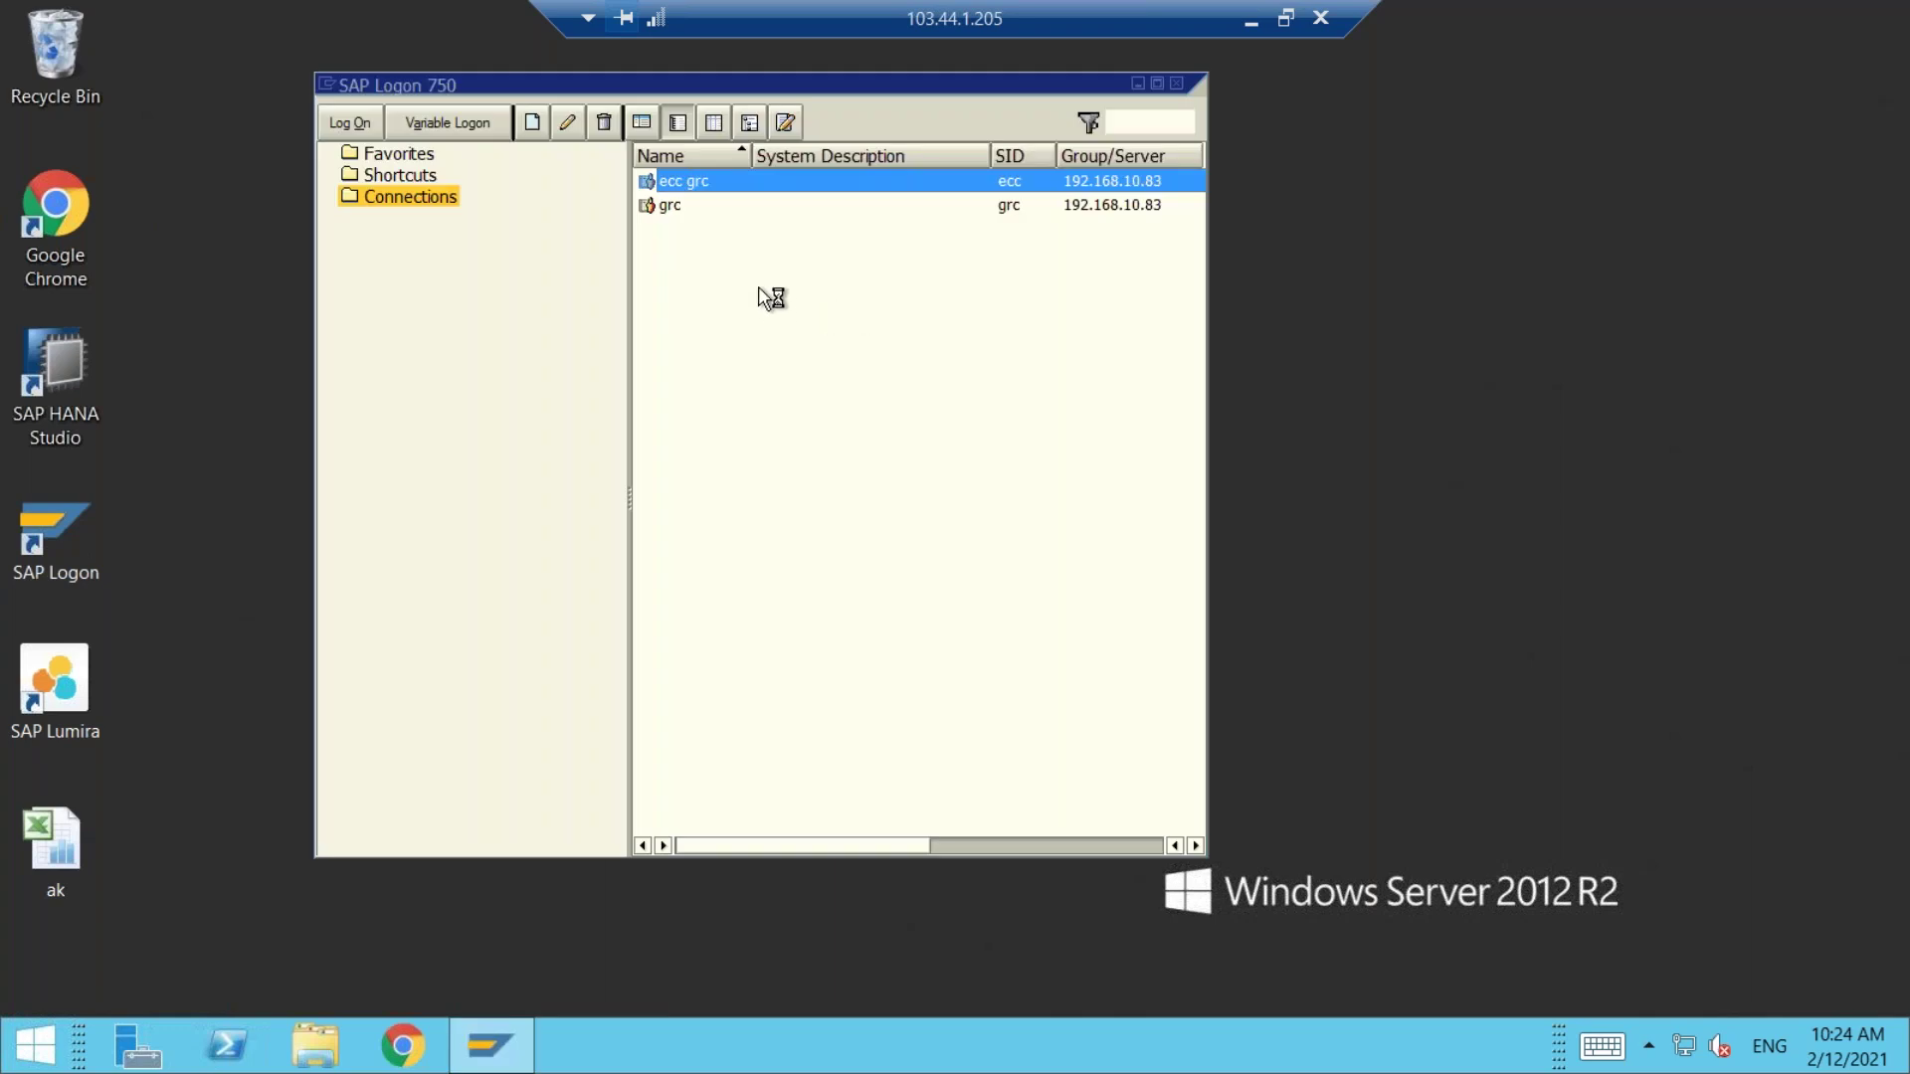
Step: Log on to the grc system in client 800 with the user name and password
double_click(666, 206)
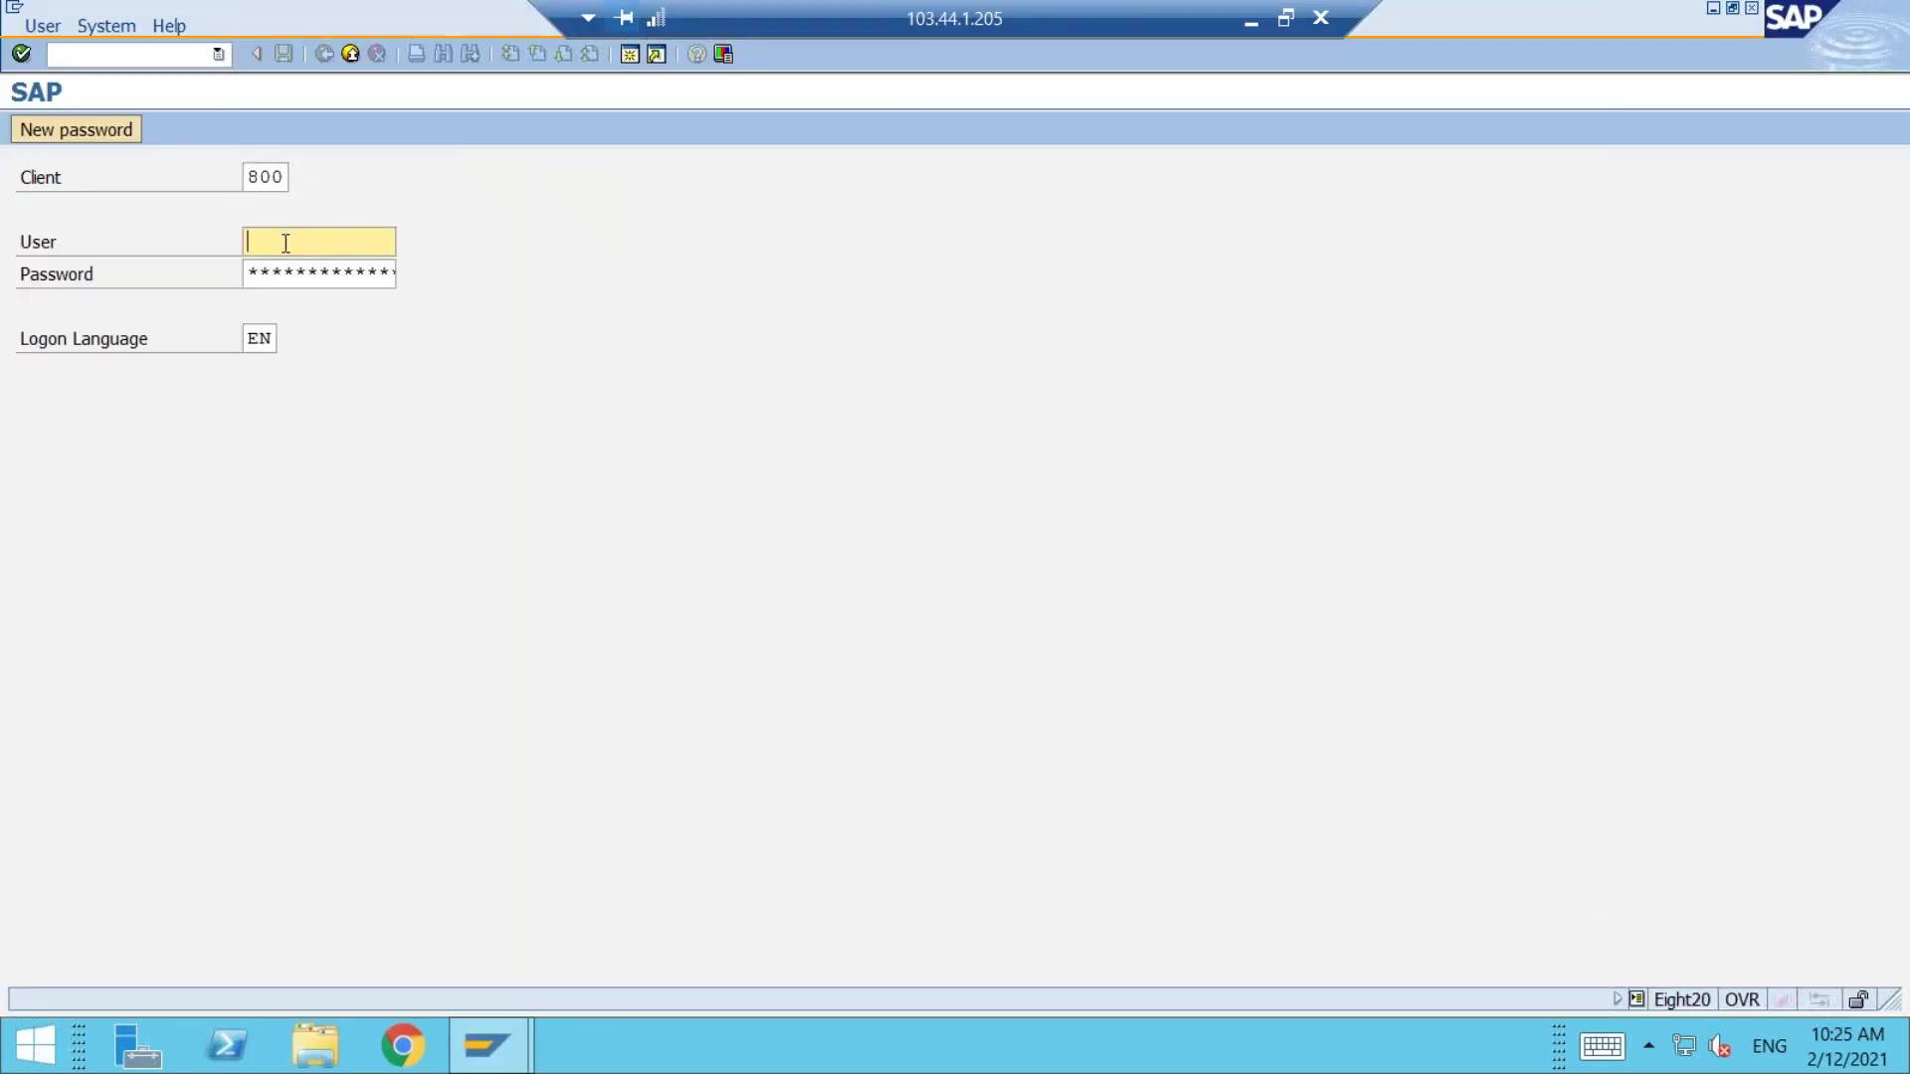
type("grcuser11")
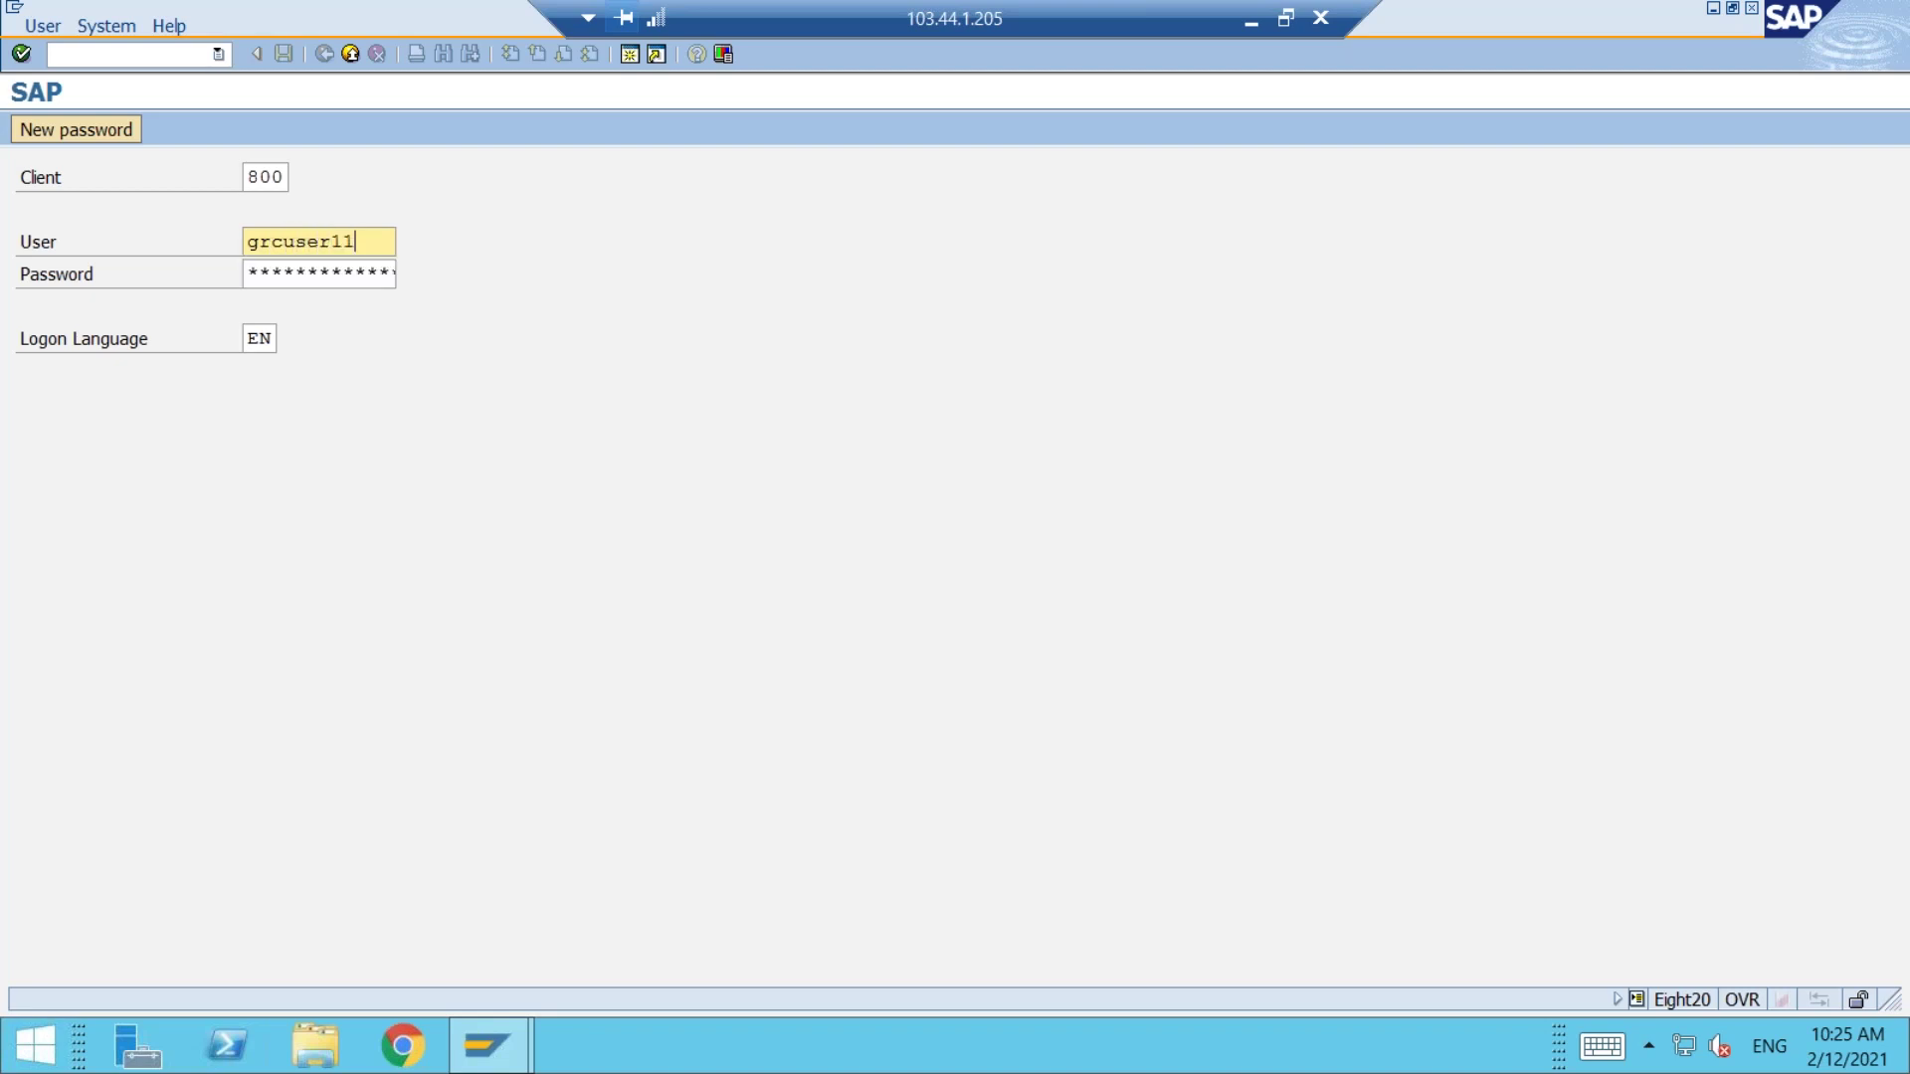
key("Tab")
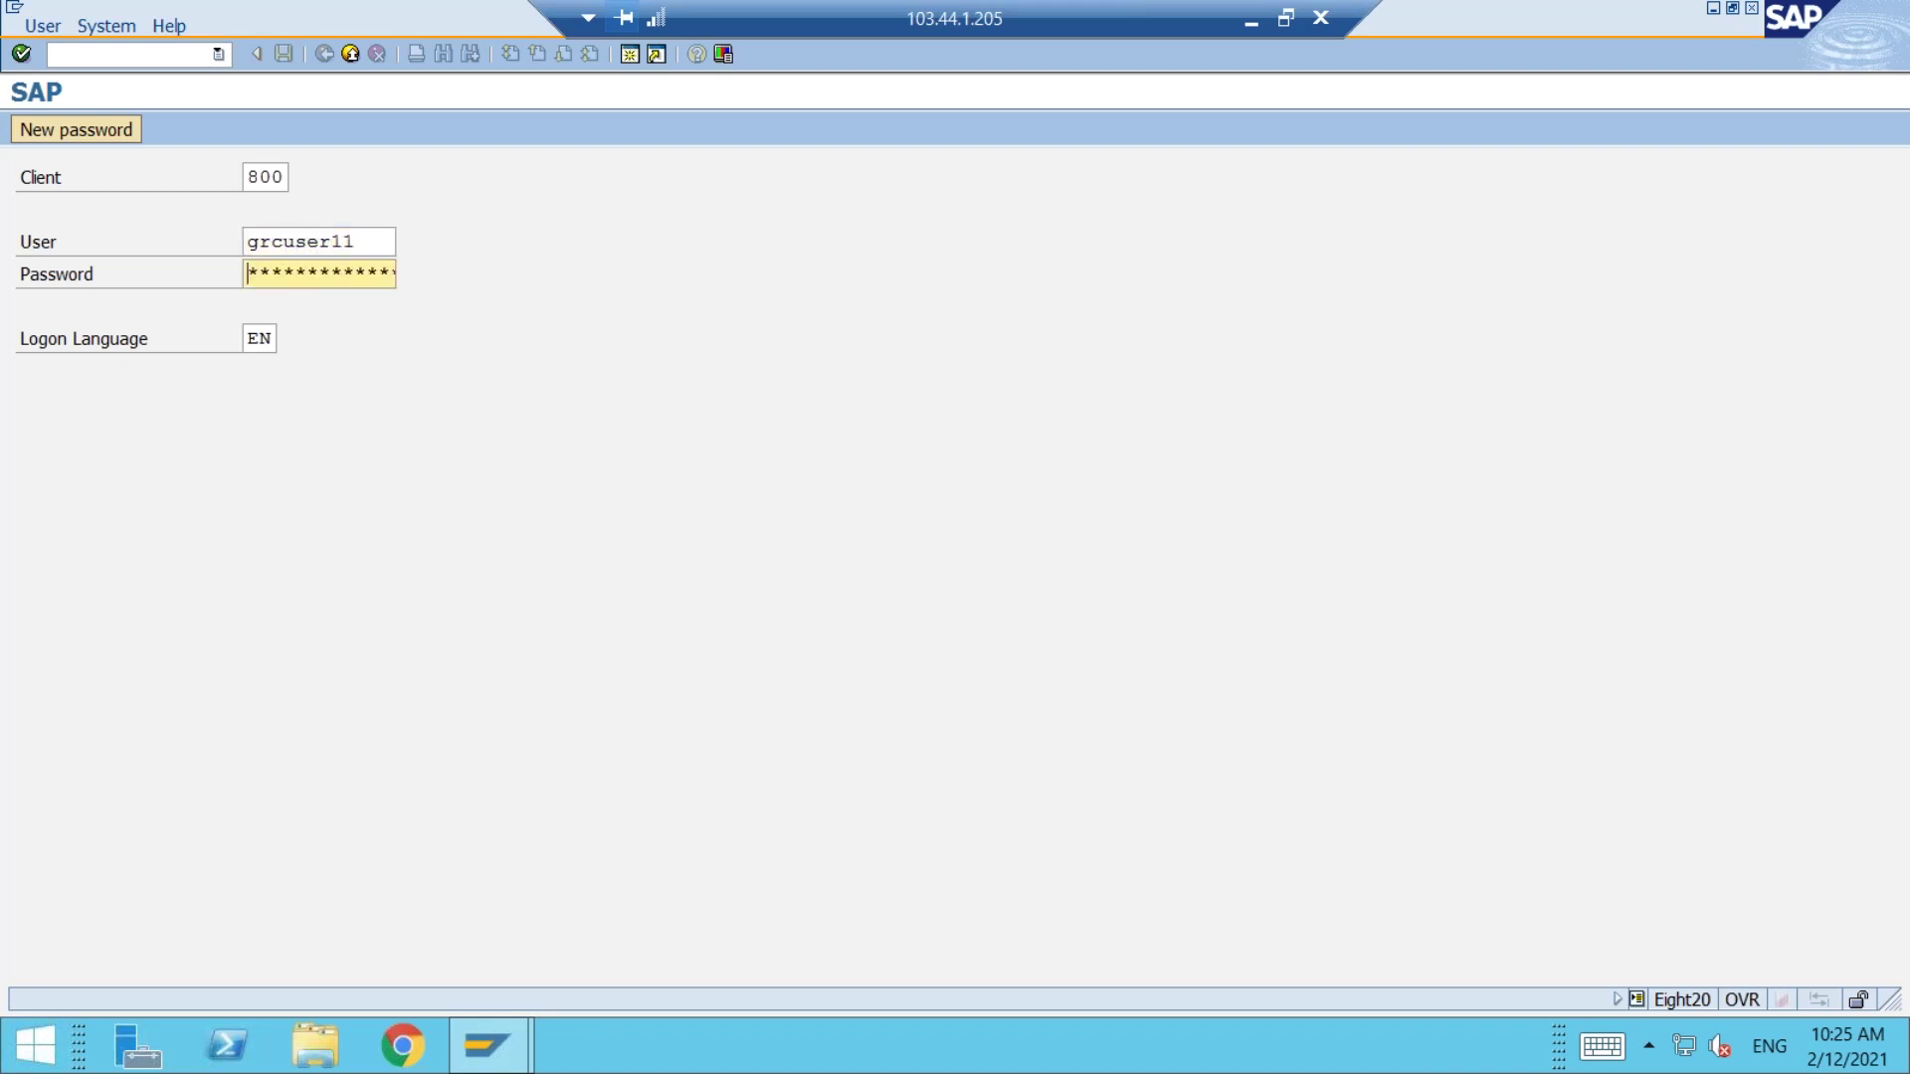
type("********")
key("Return")
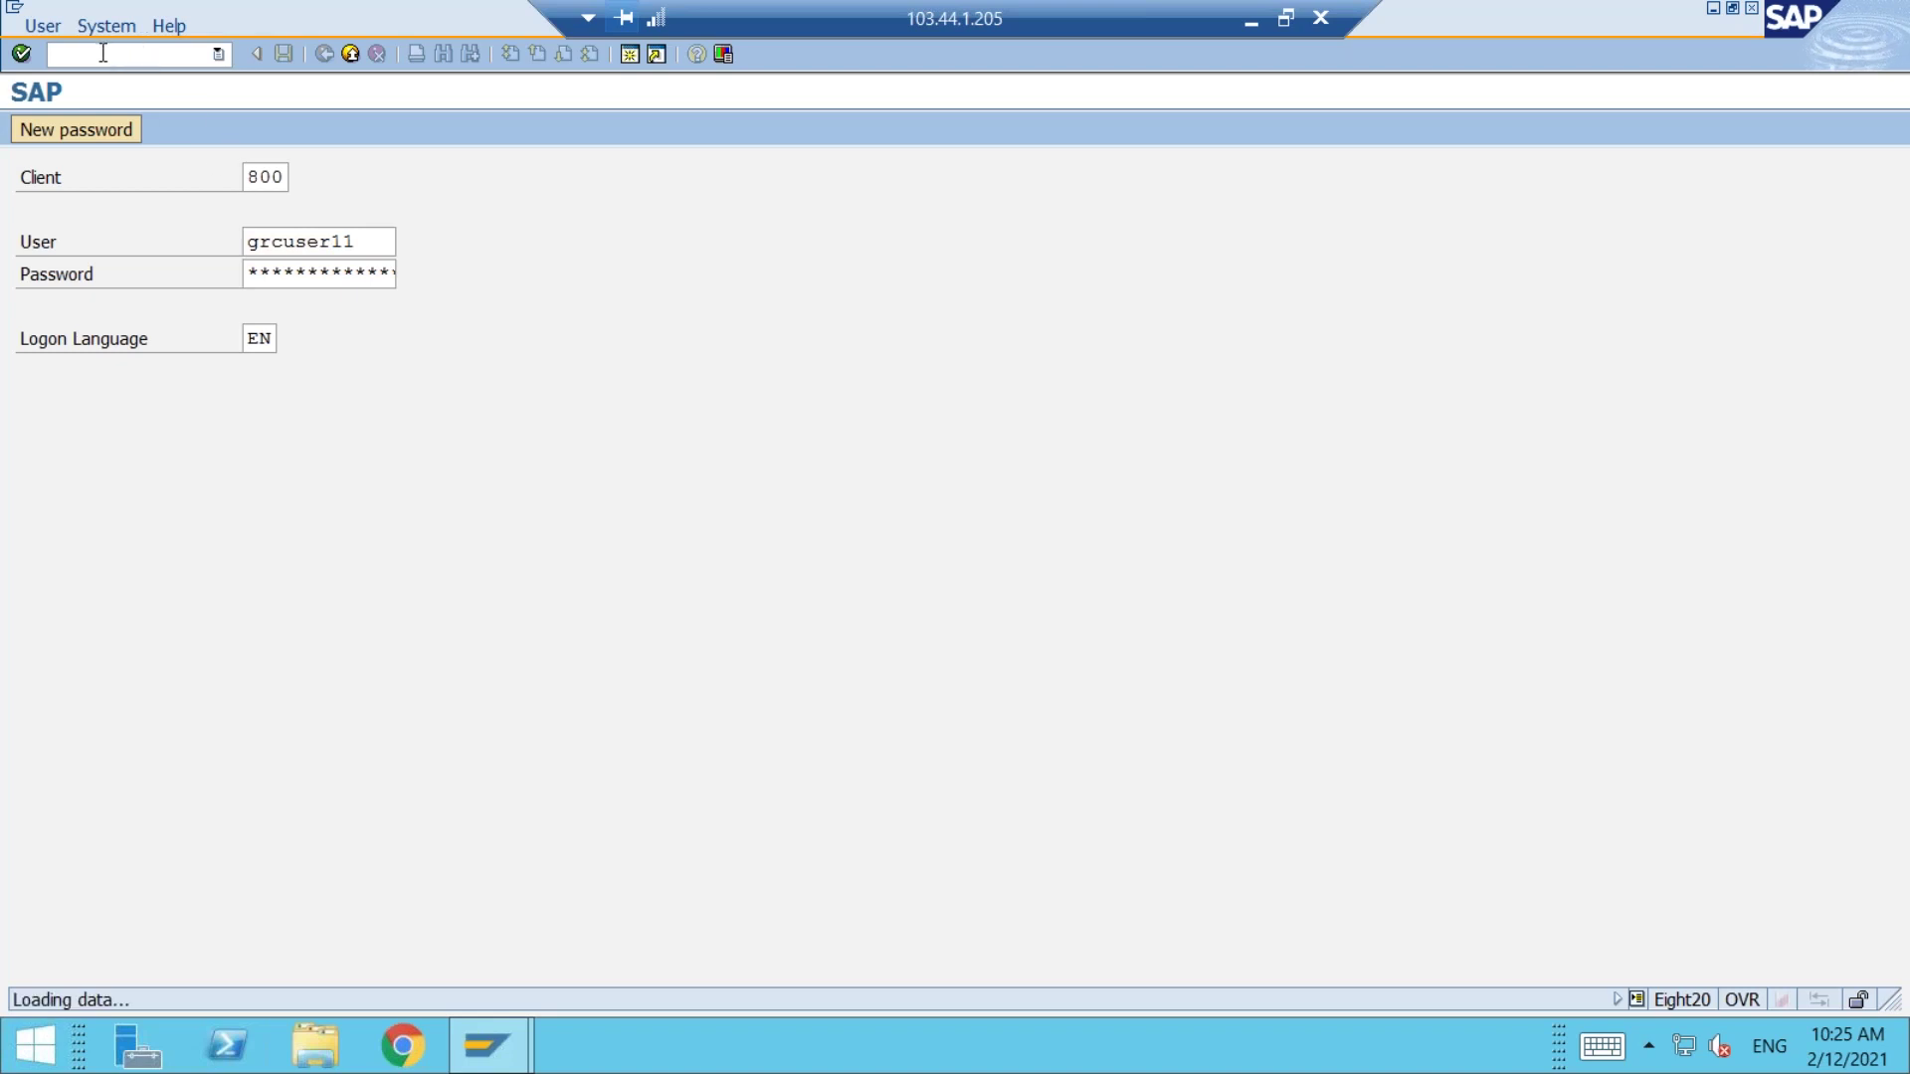
Step: Run SPRO and expand the Reference IMG to Governance, Risk and Compliance > Access Control > User Provisioning
type("SPRO")
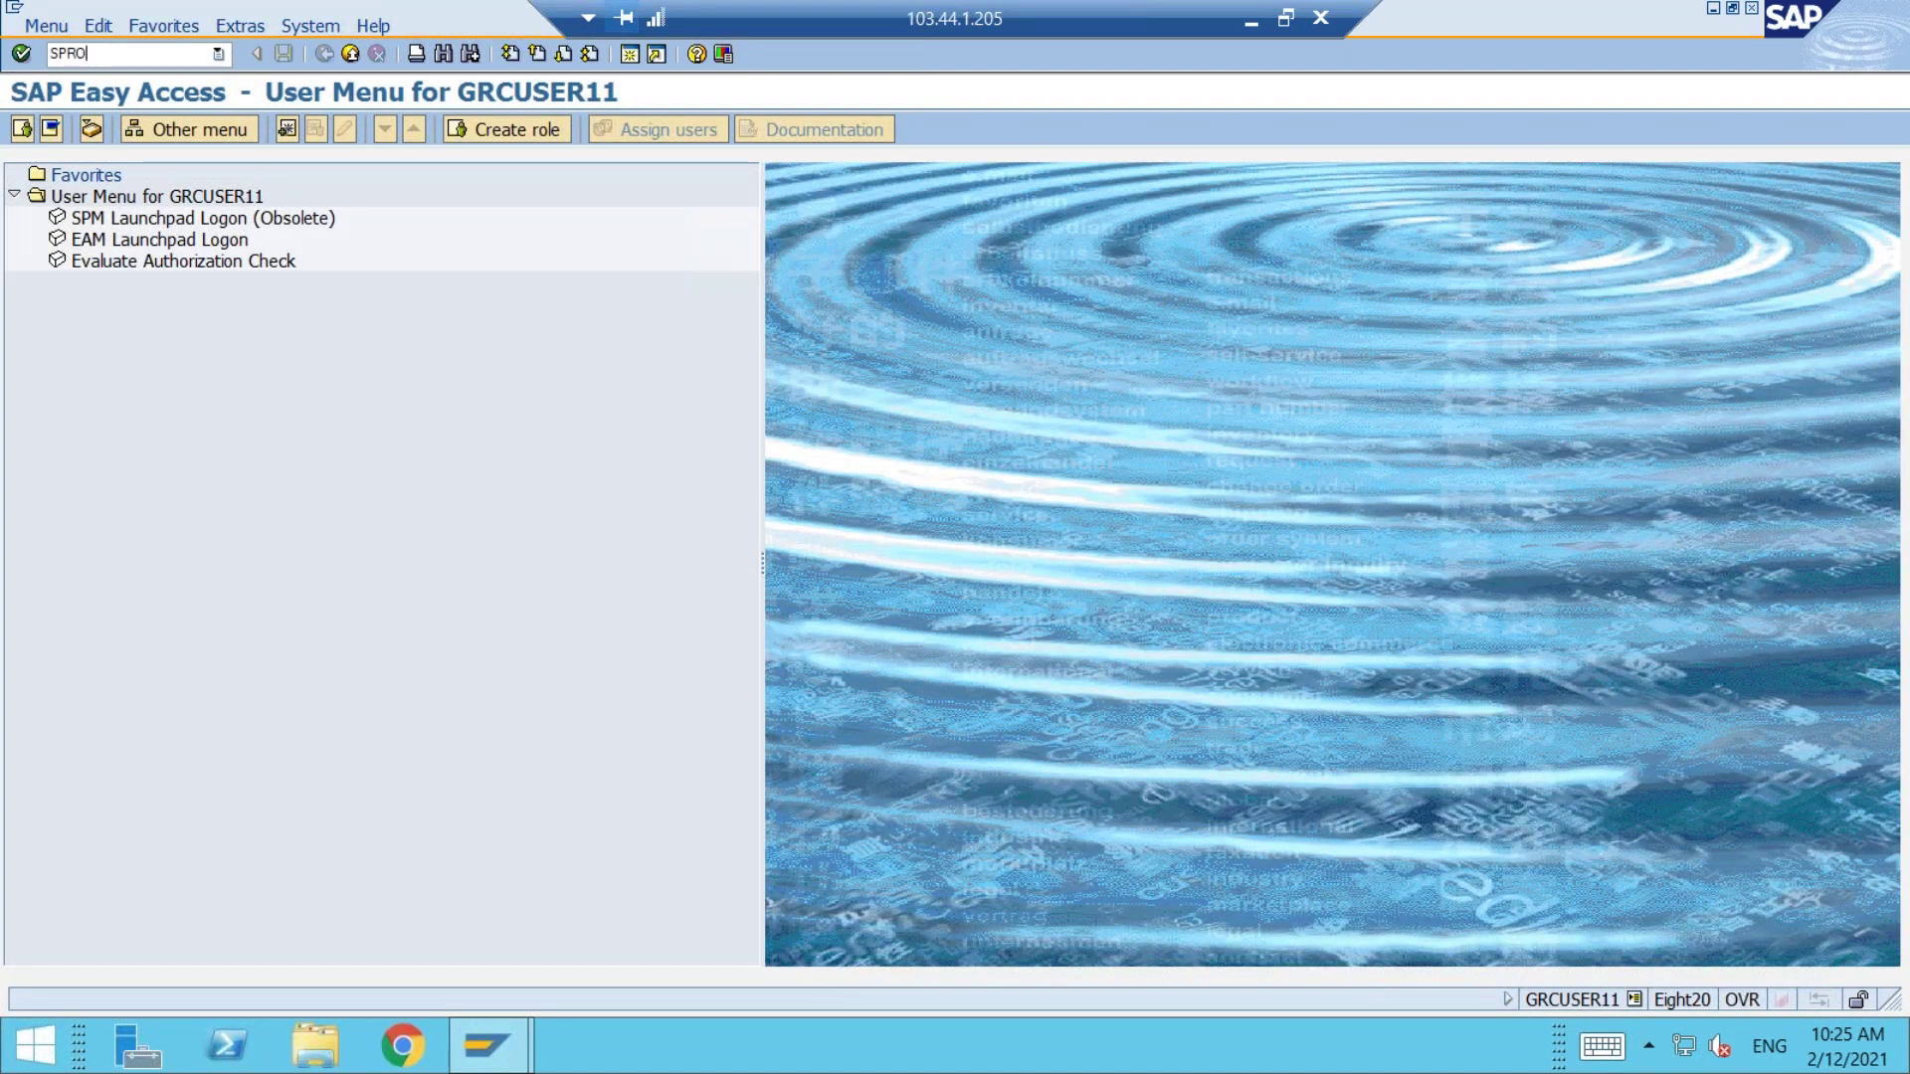
key("Return")
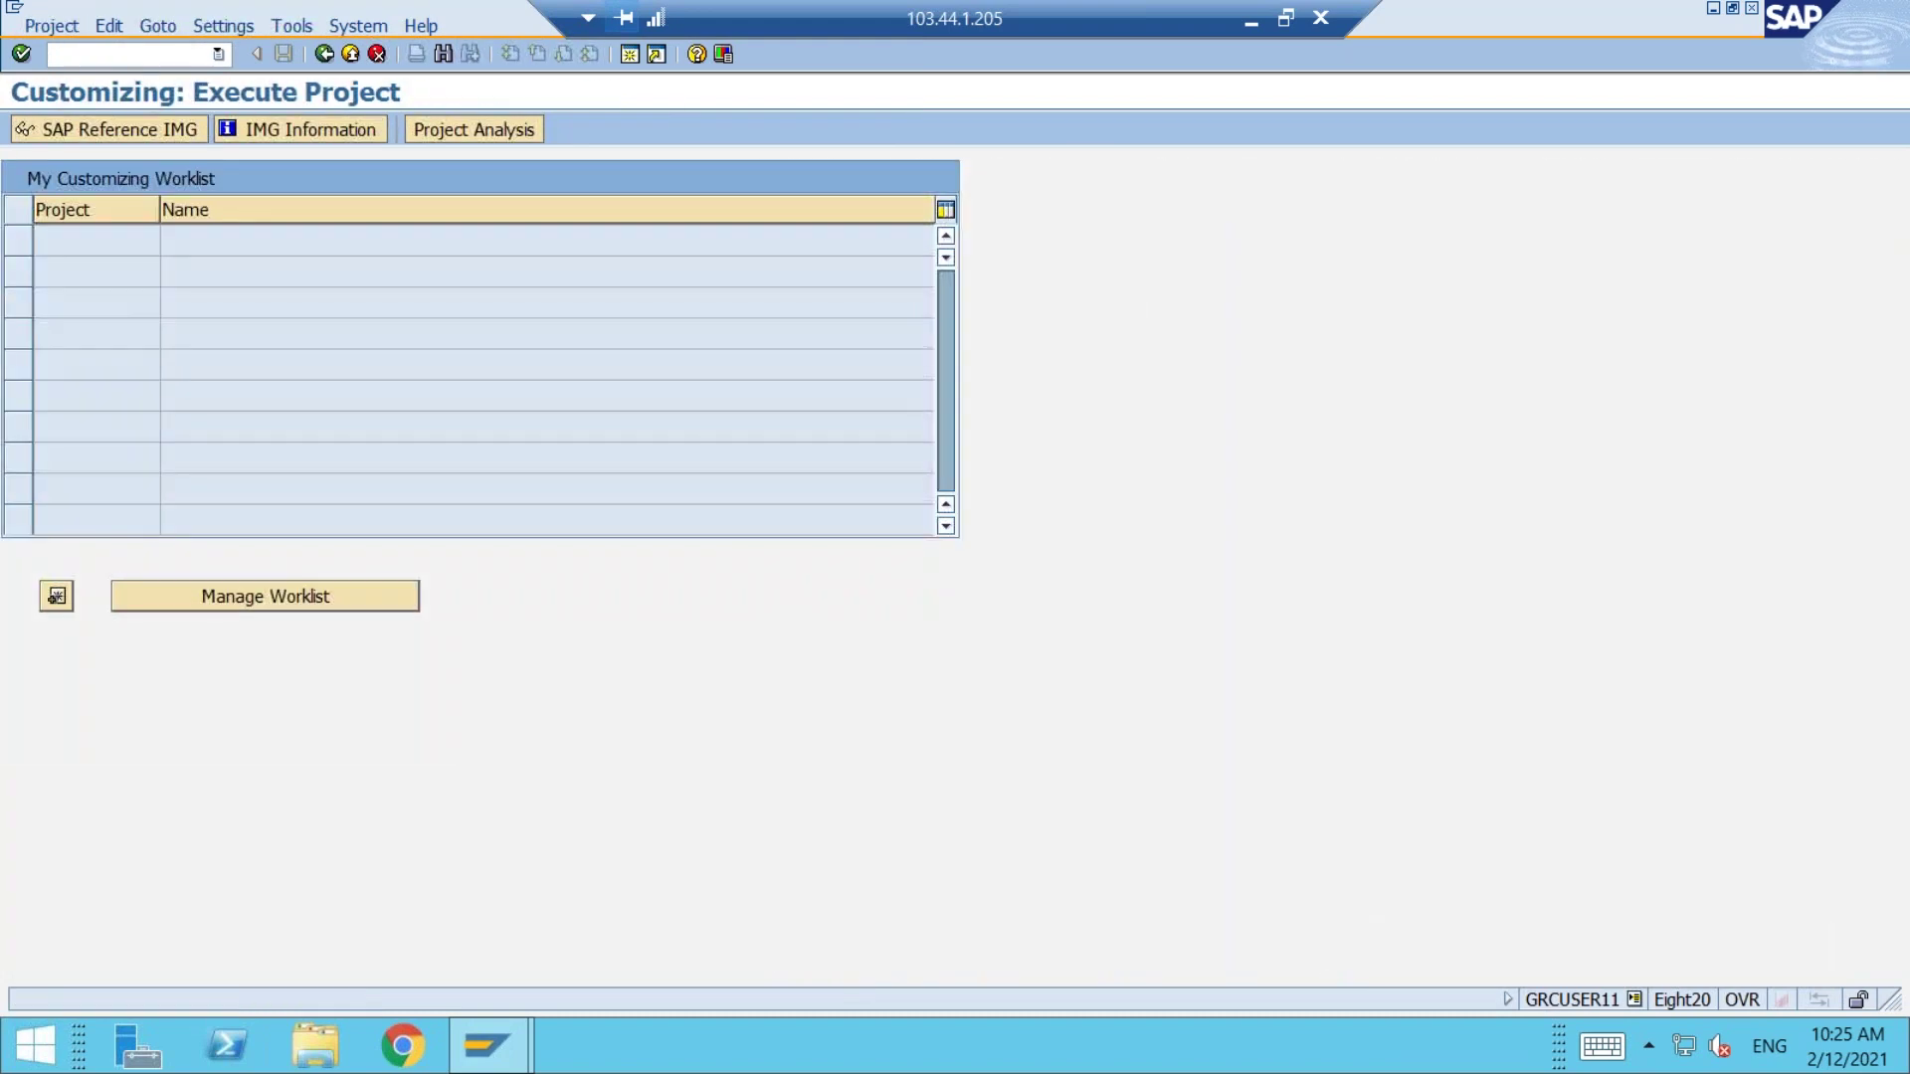
left_click(77, 133)
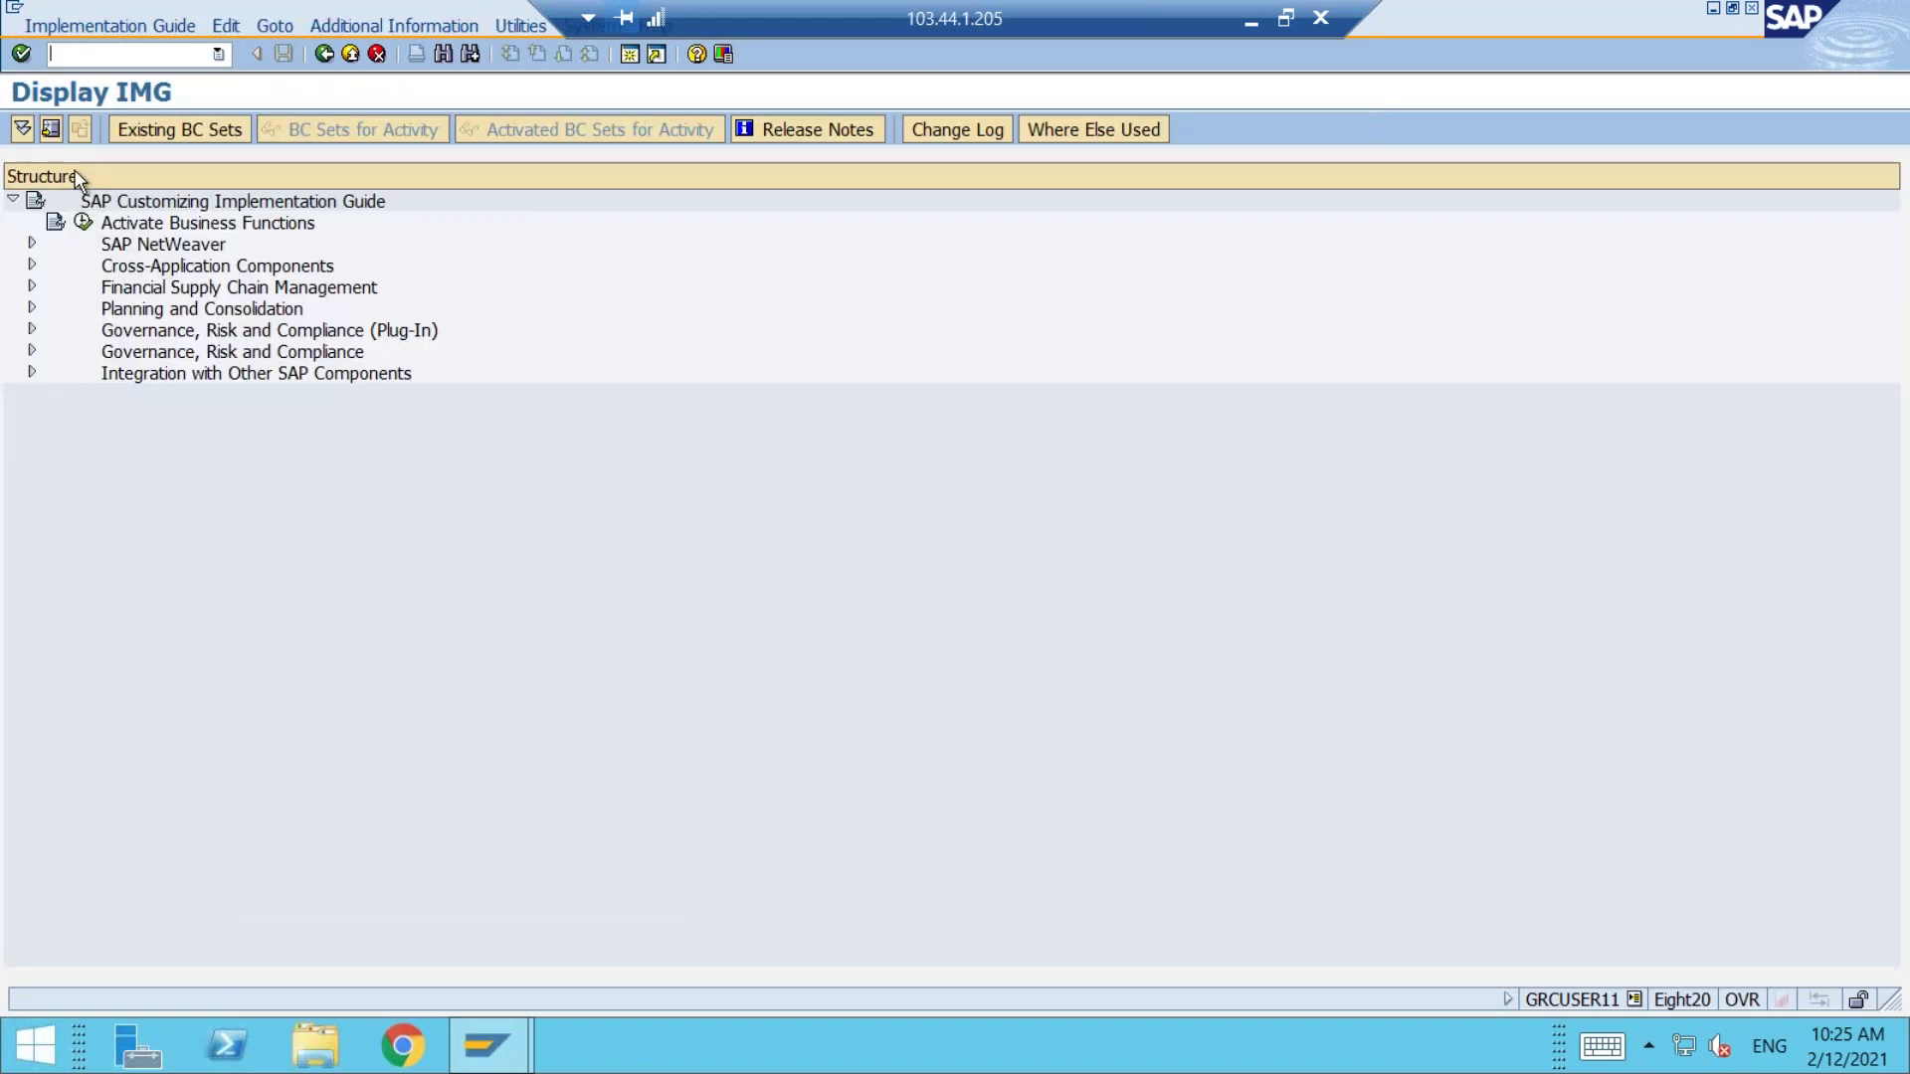
left_click(32, 351)
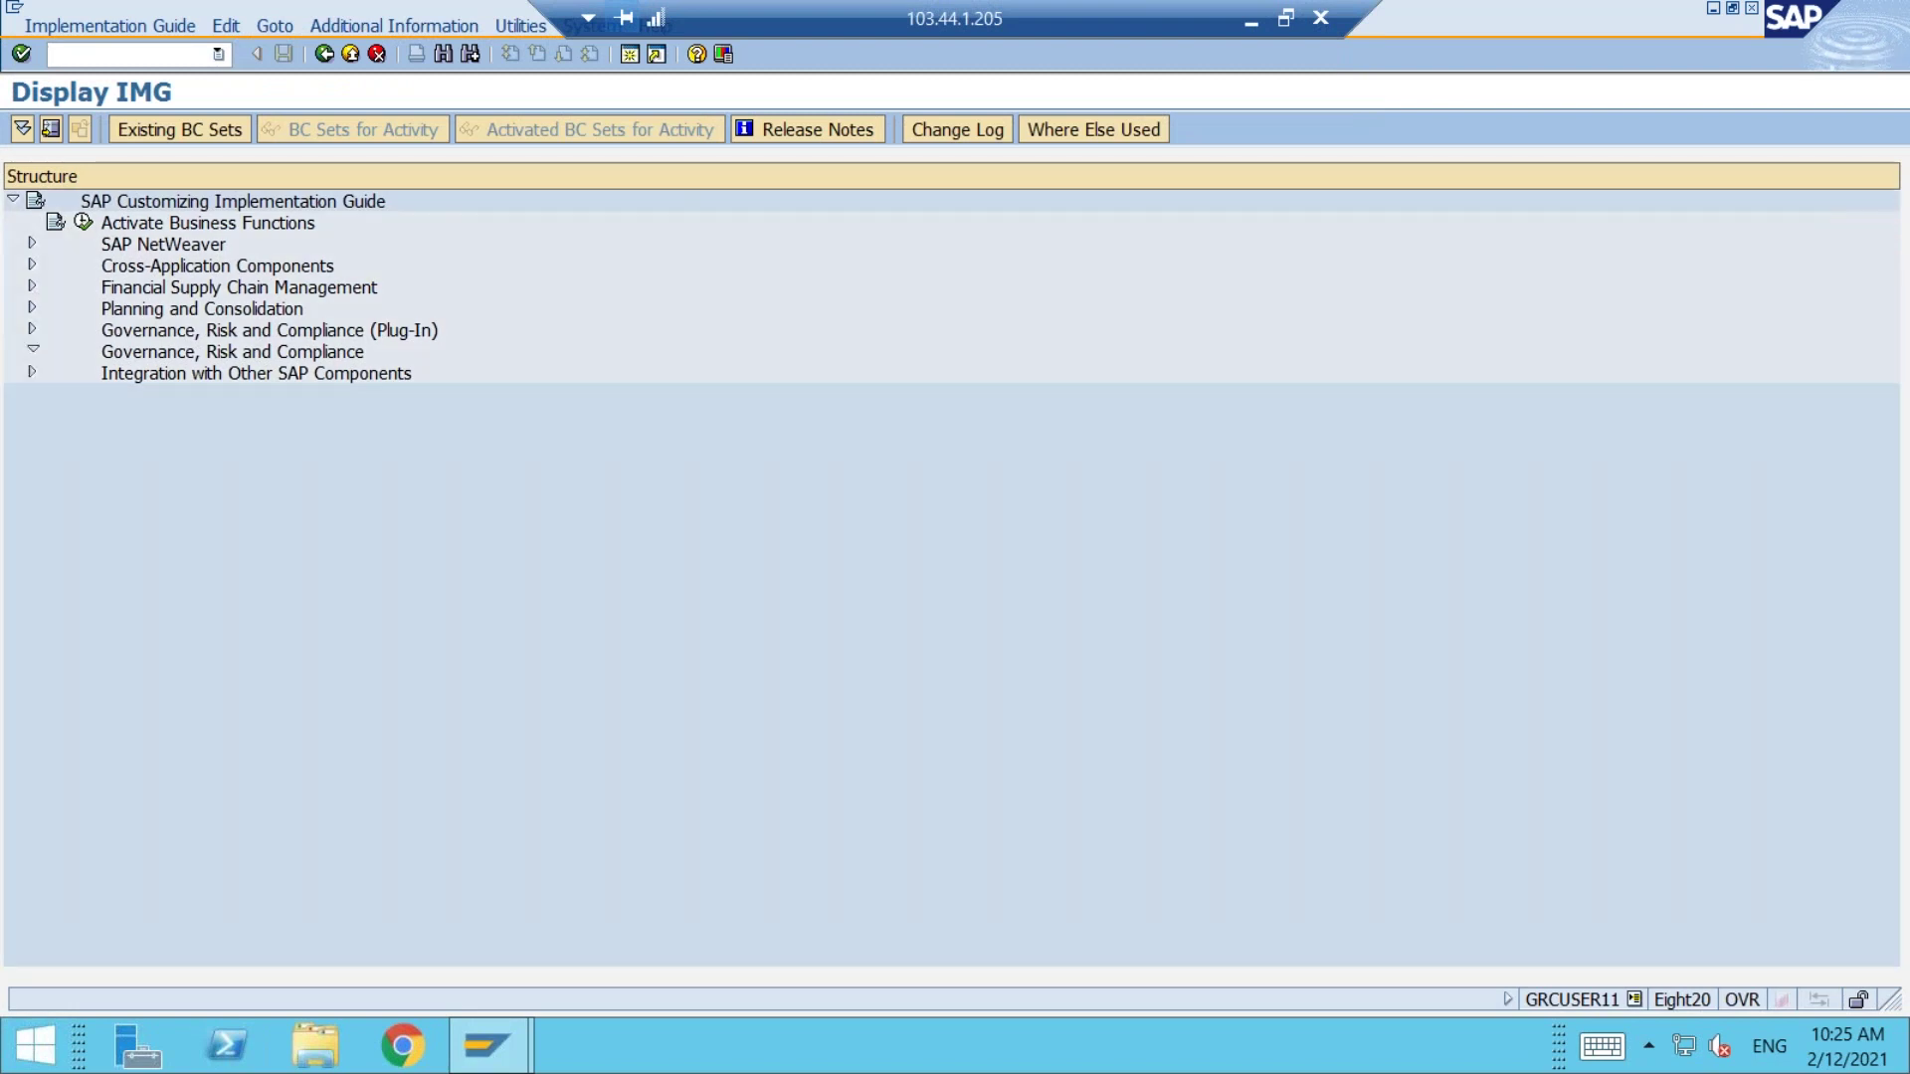
left_click(53, 458)
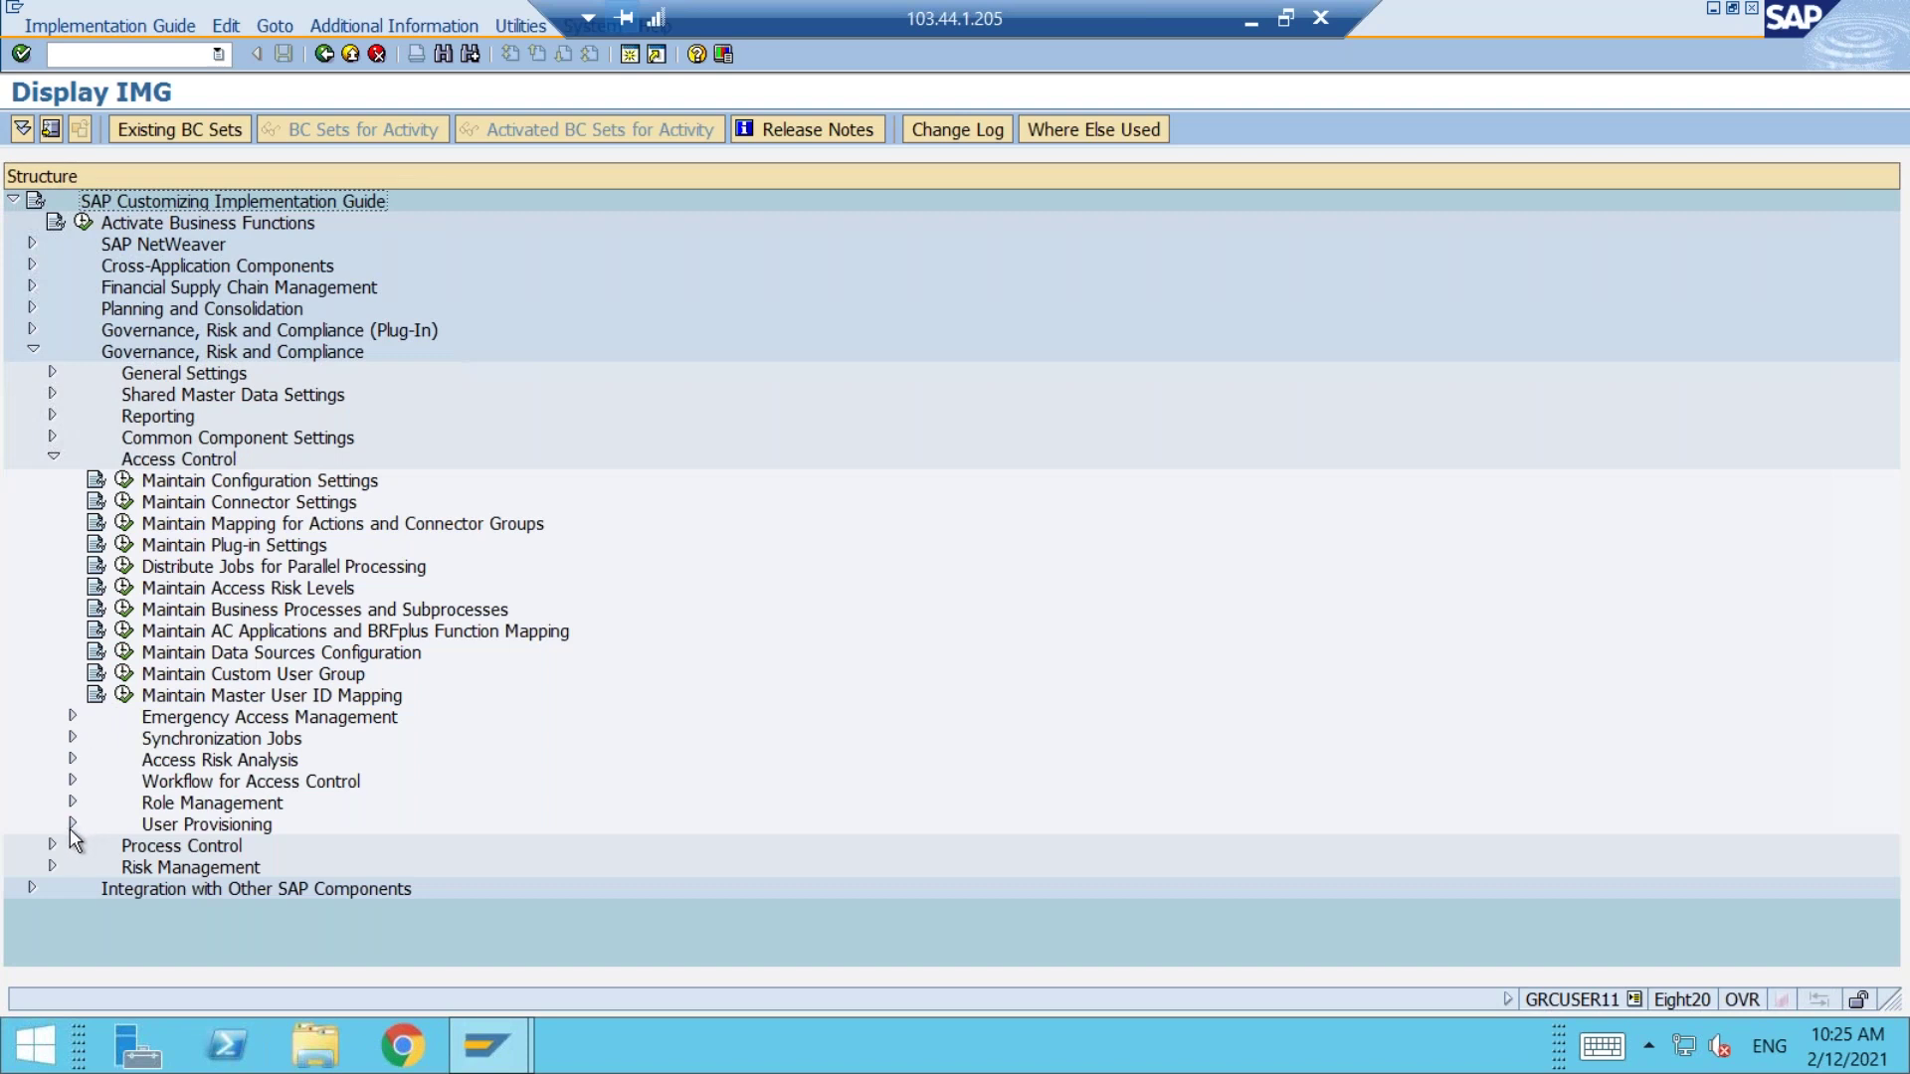
left_click(71, 821)
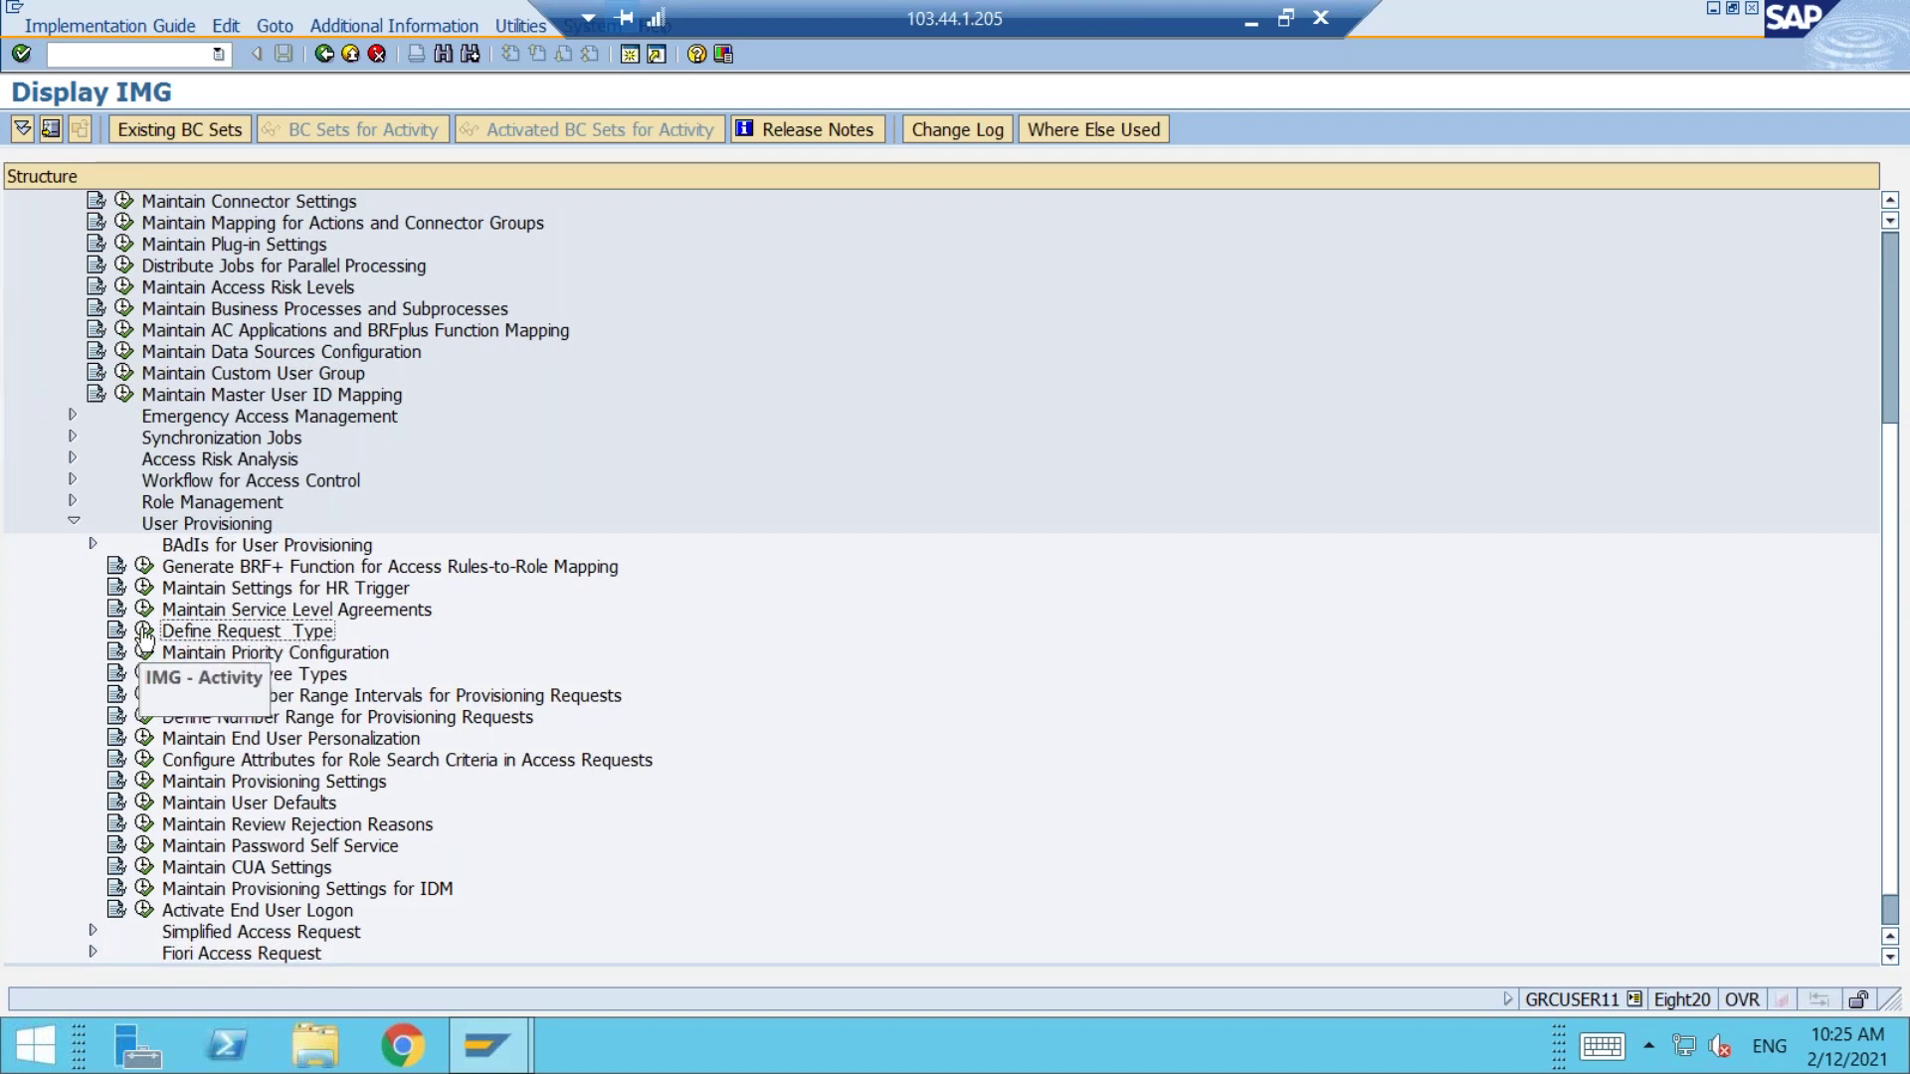
Step: Run Define Request Type, confirm 11 UAR Review is active, and open a second session
left_click(144, 631)
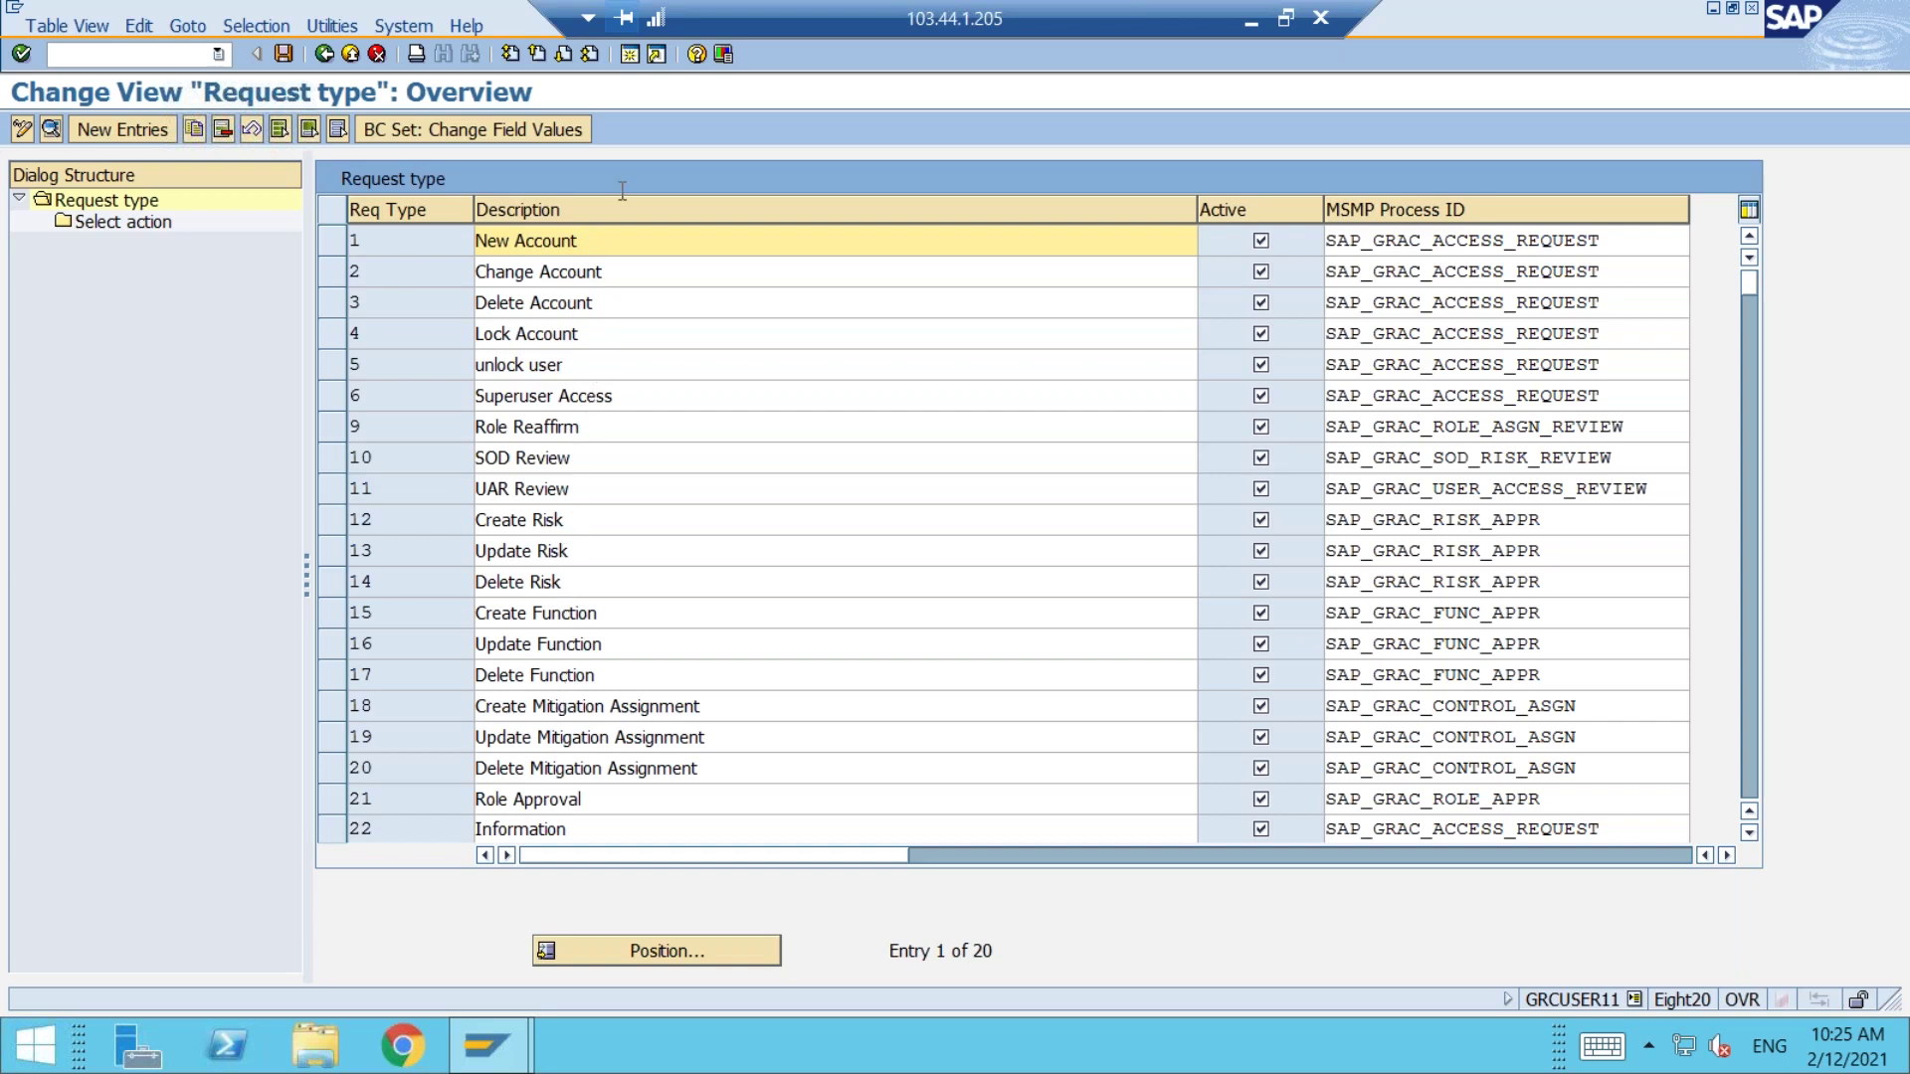
left_click(631, 54)
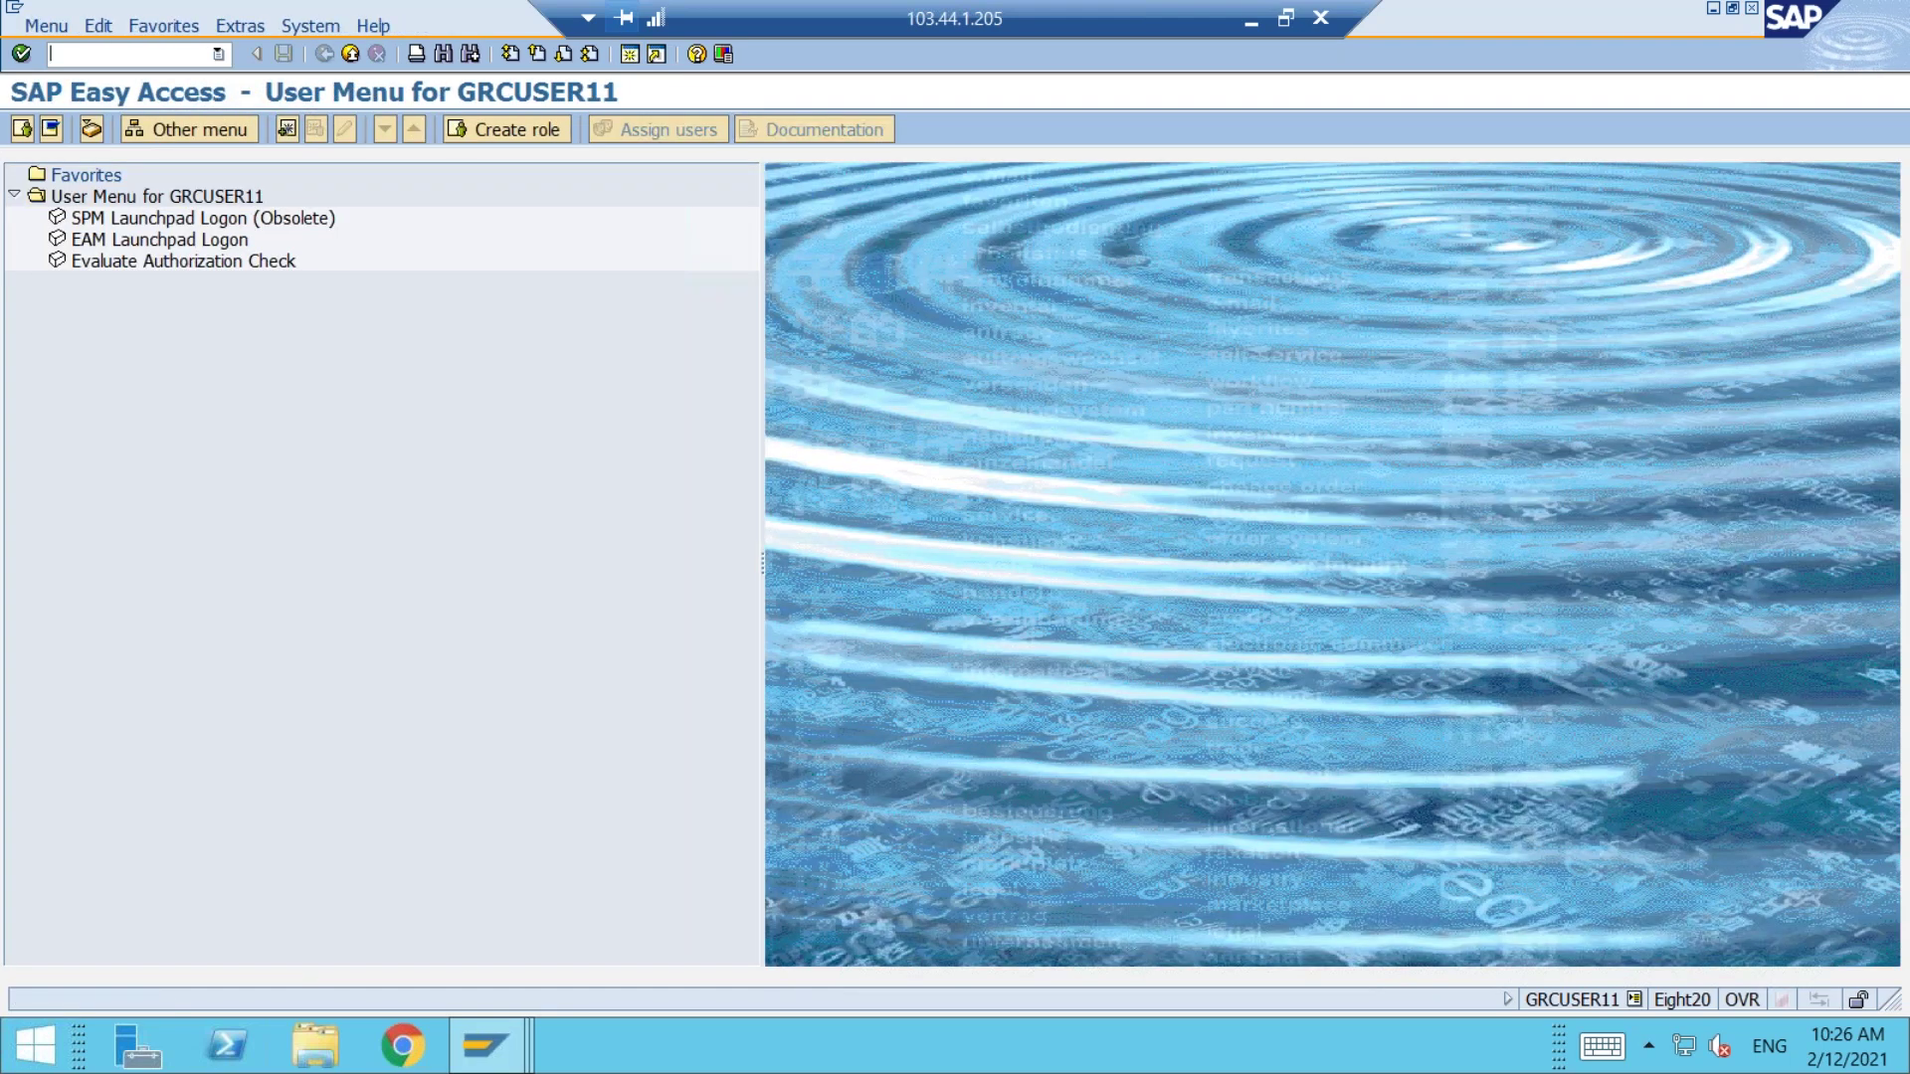
Step: In SCPR2, search BC sets for *GRAC* and pick GRAC_ACCESS_REQUEST_REQ_TYPE
type("SCPR2")
type("0")
key("Return")
type("*GRAC*")
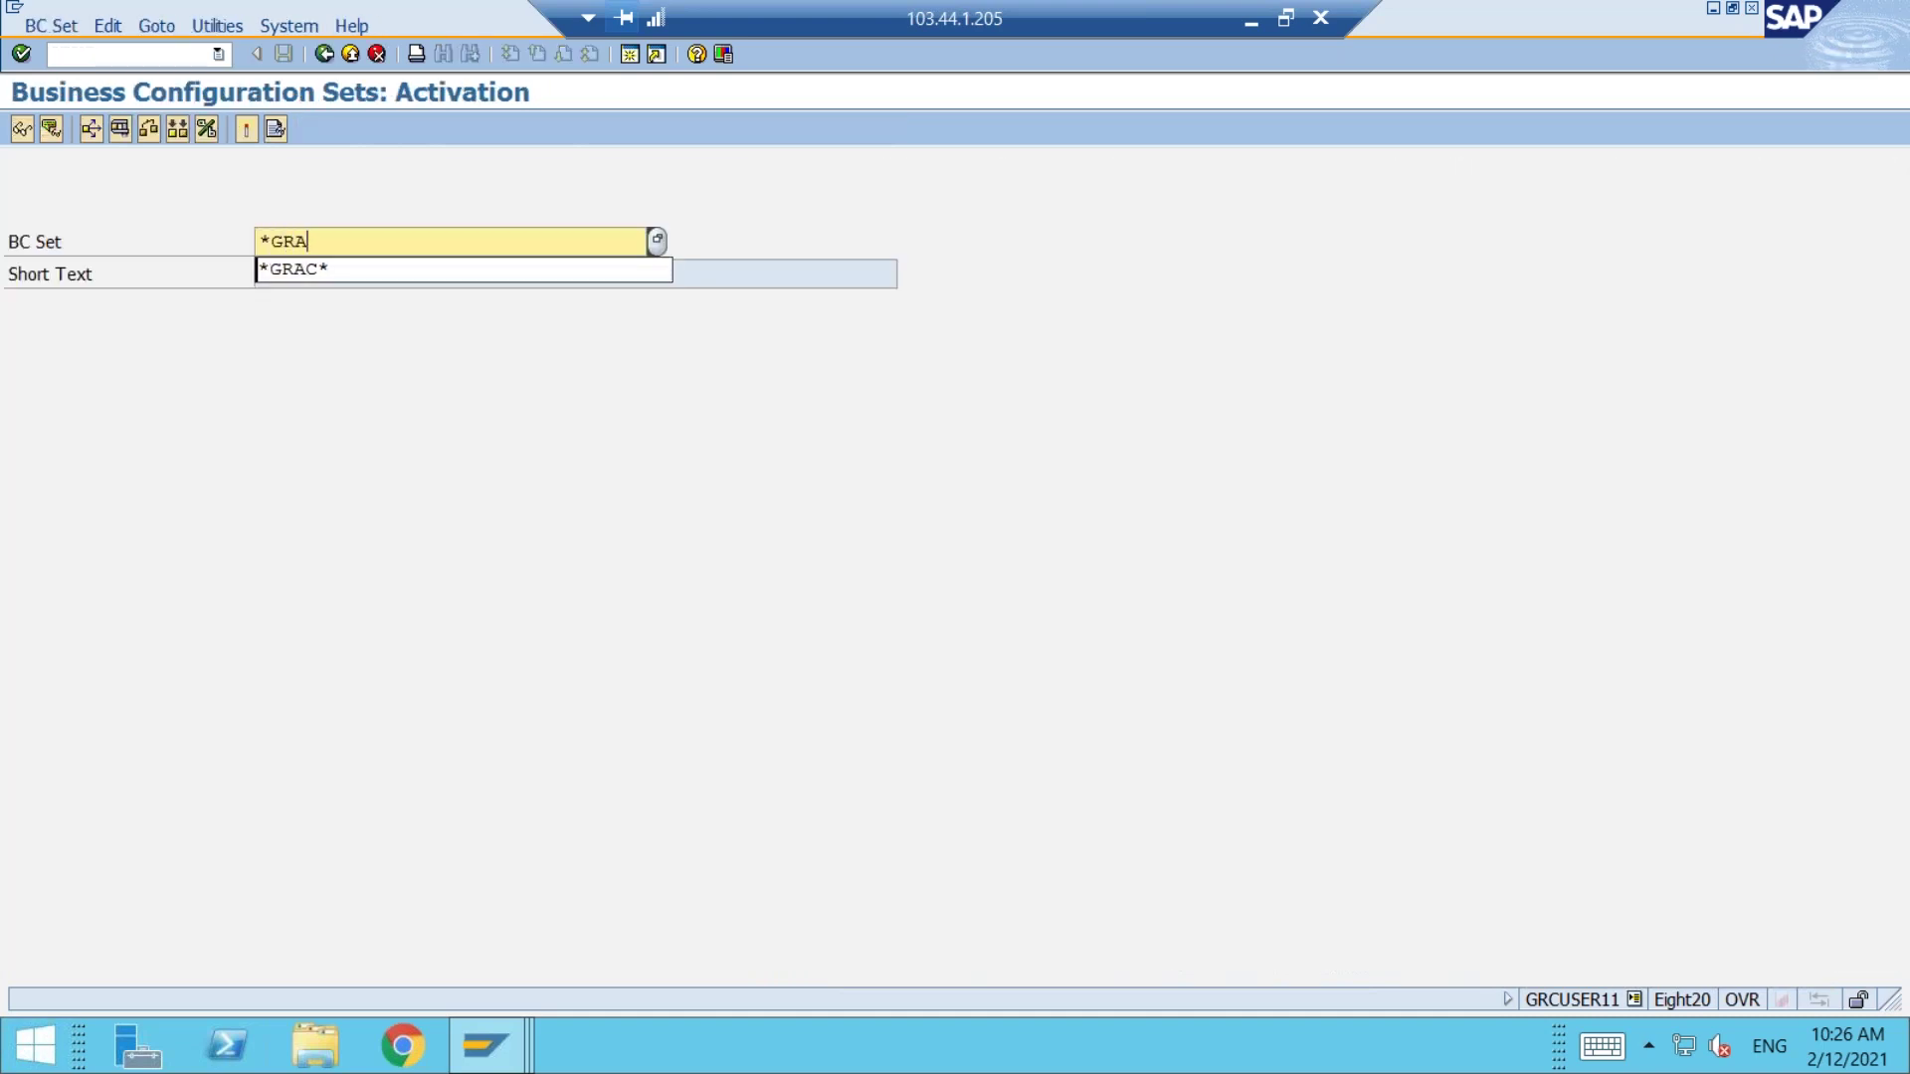
left_click(656, 239)
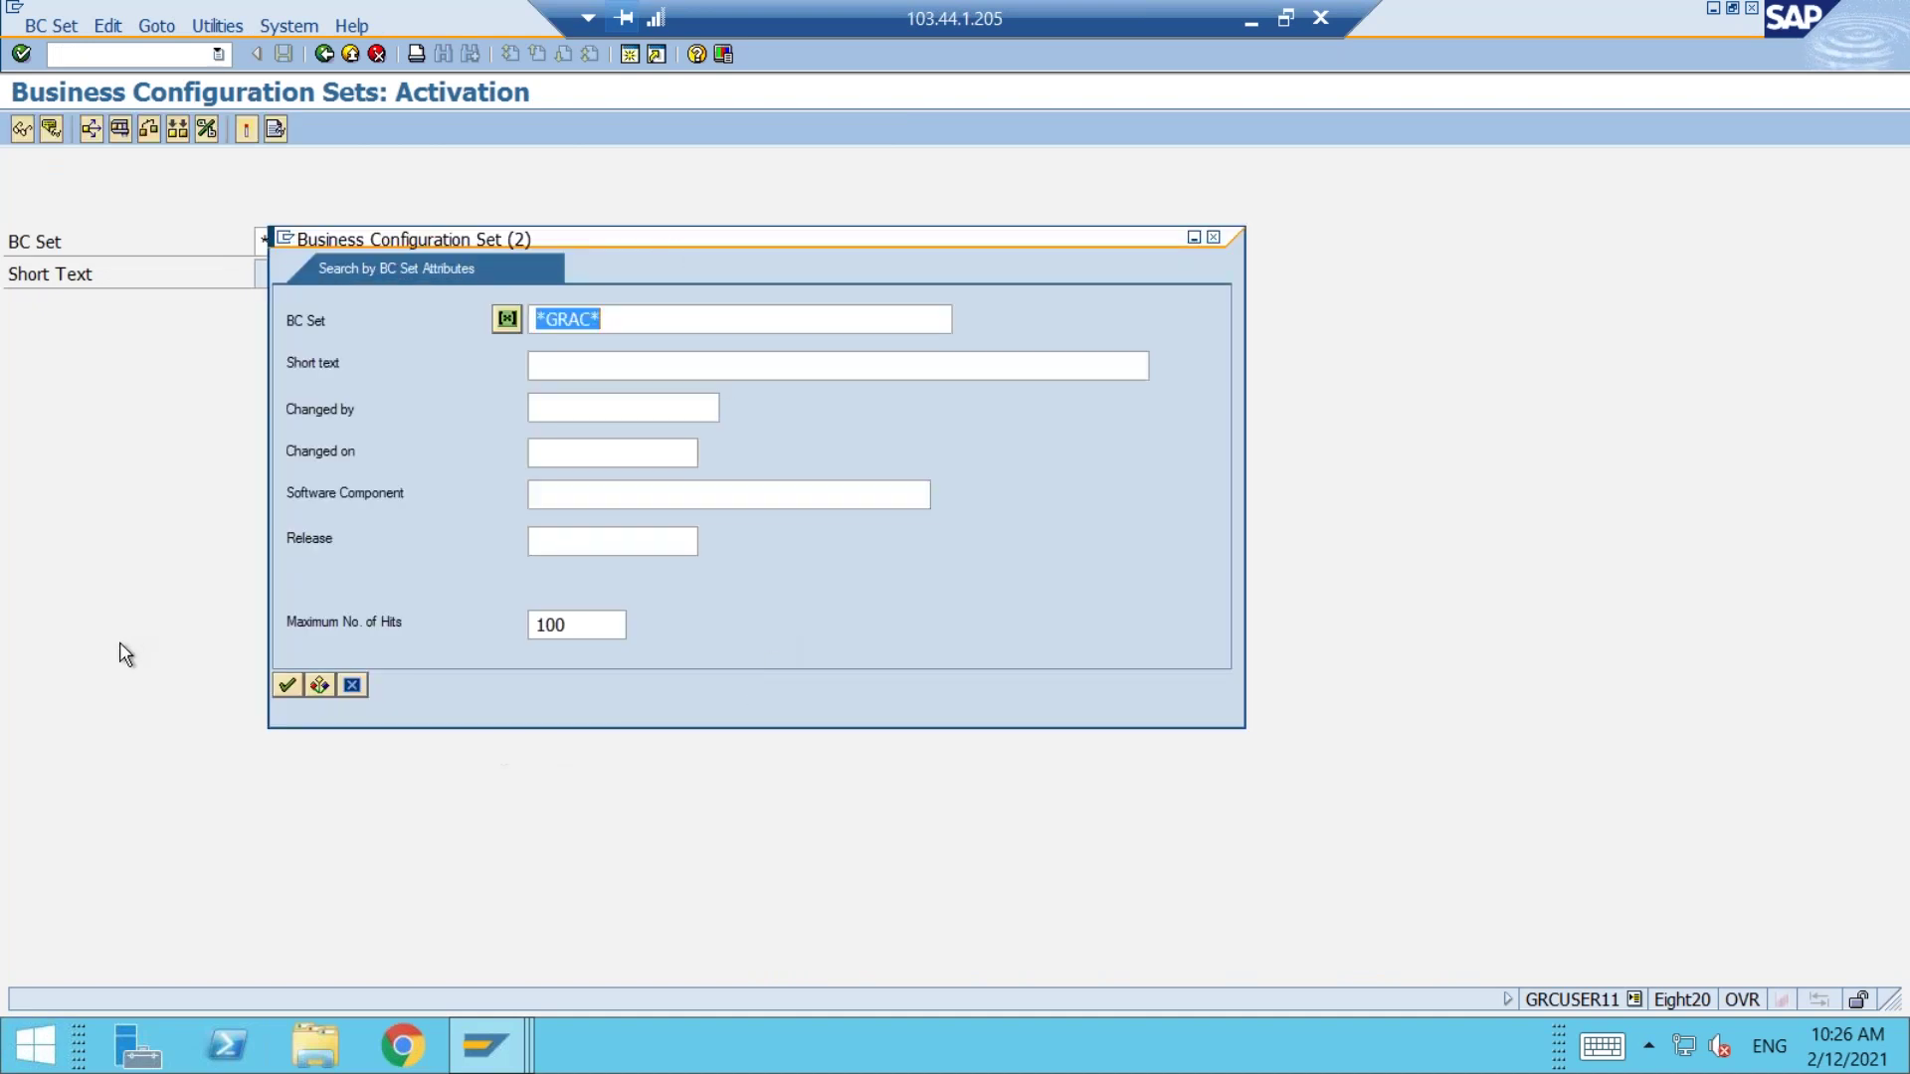
left_click(286, 684)
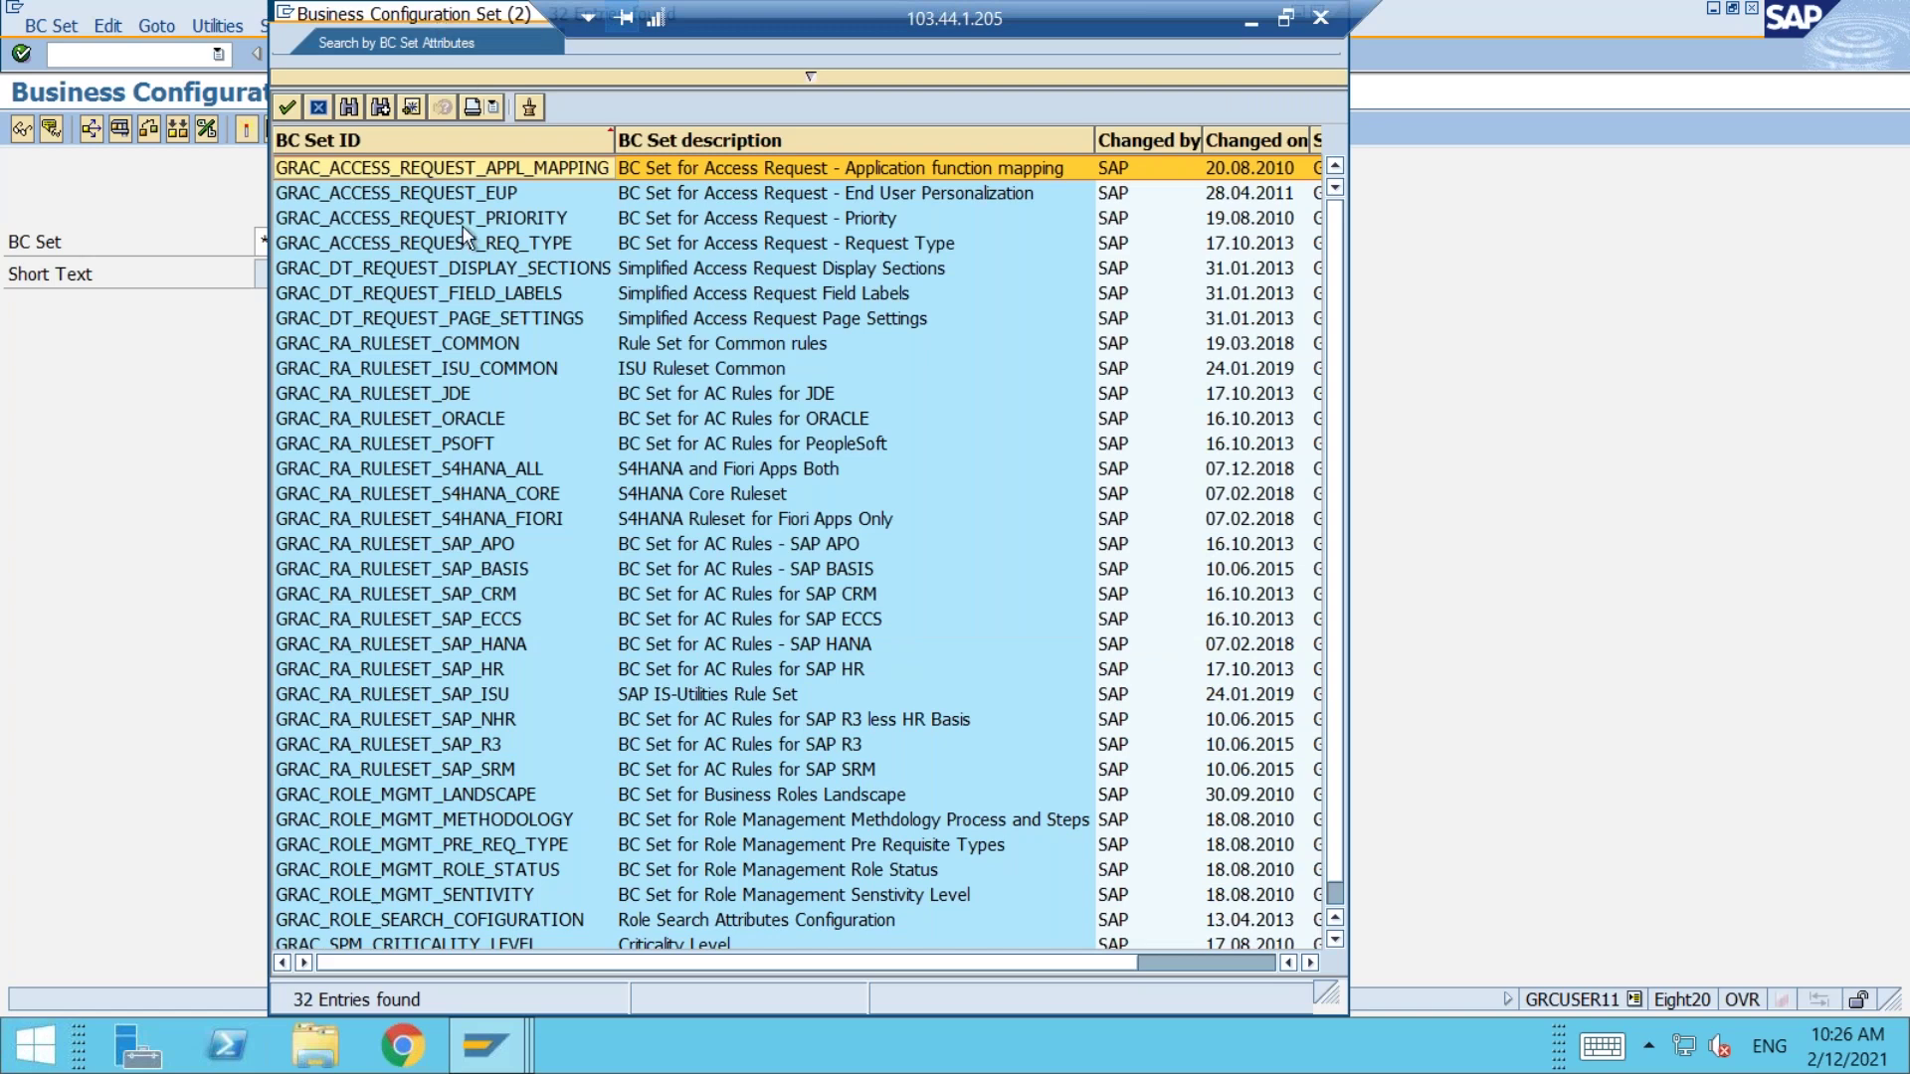
left_click(434, 242)
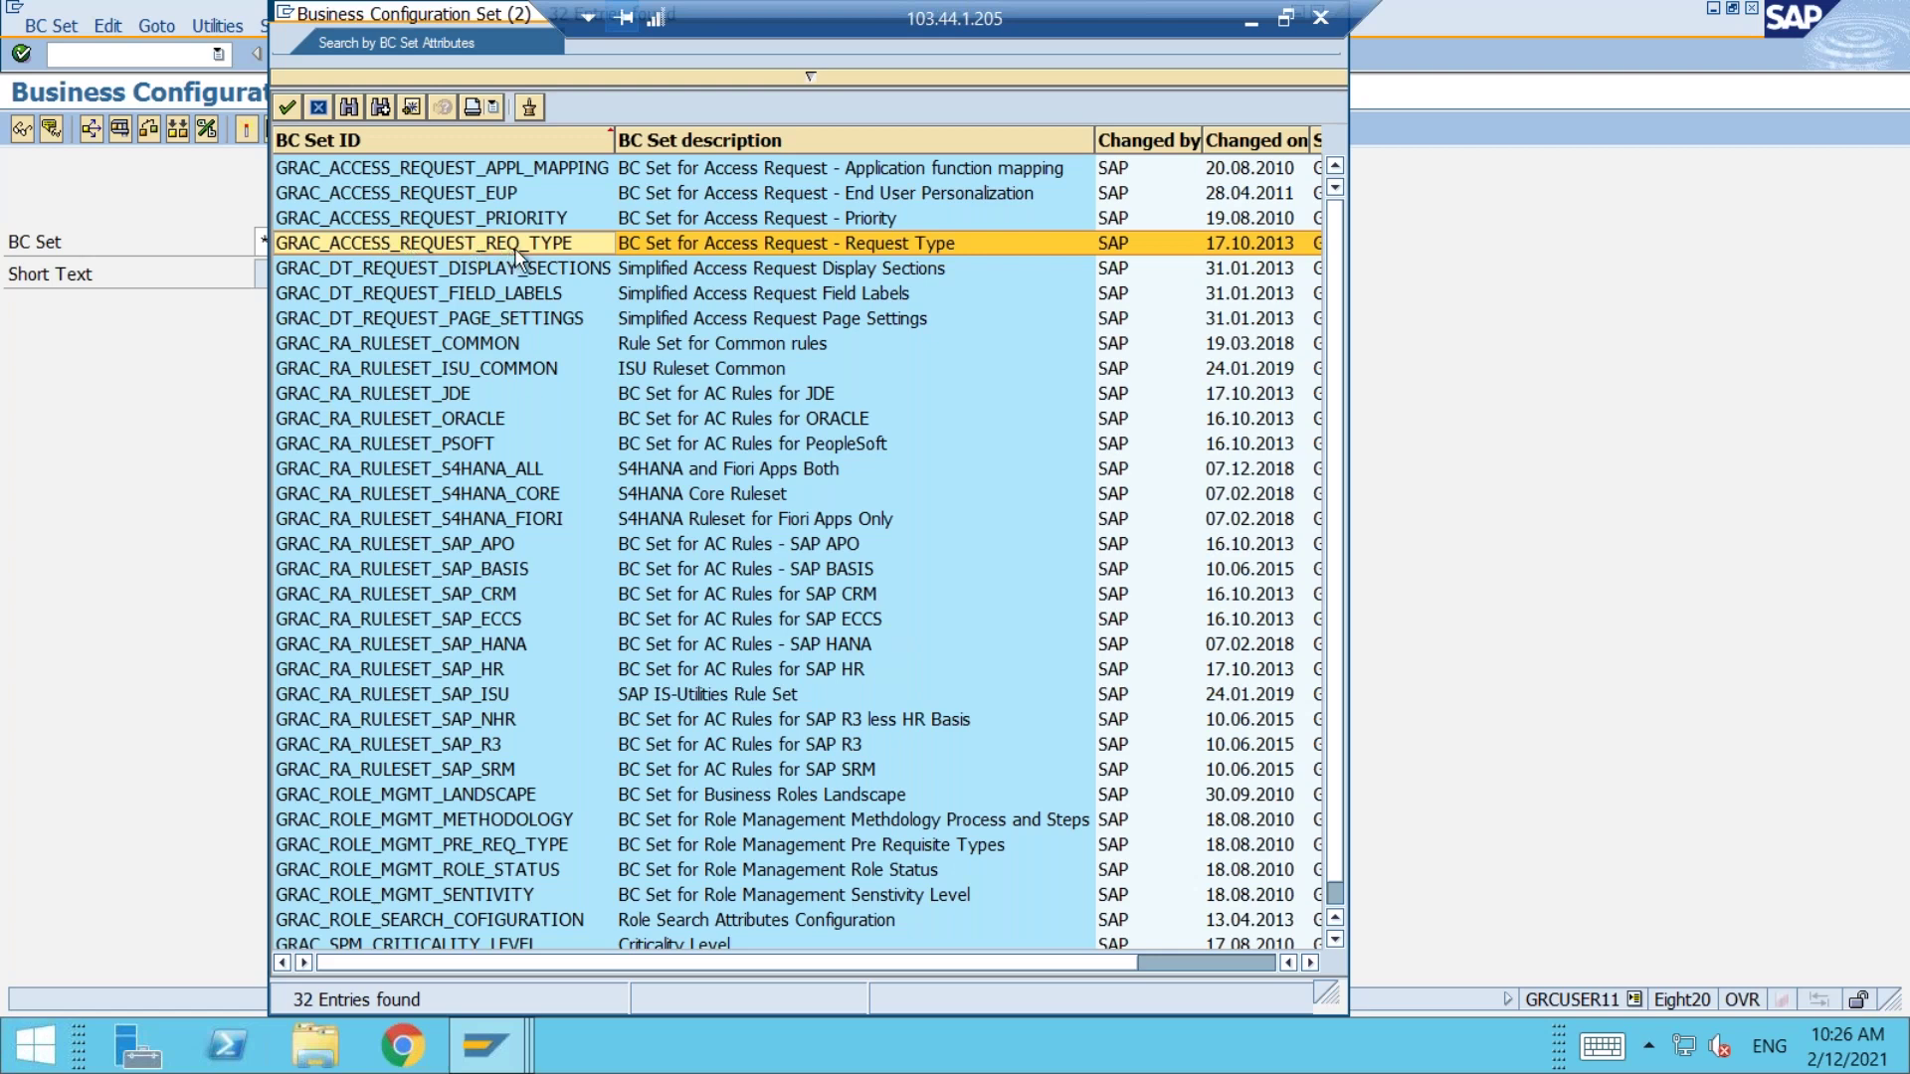
double_click(559, 243)
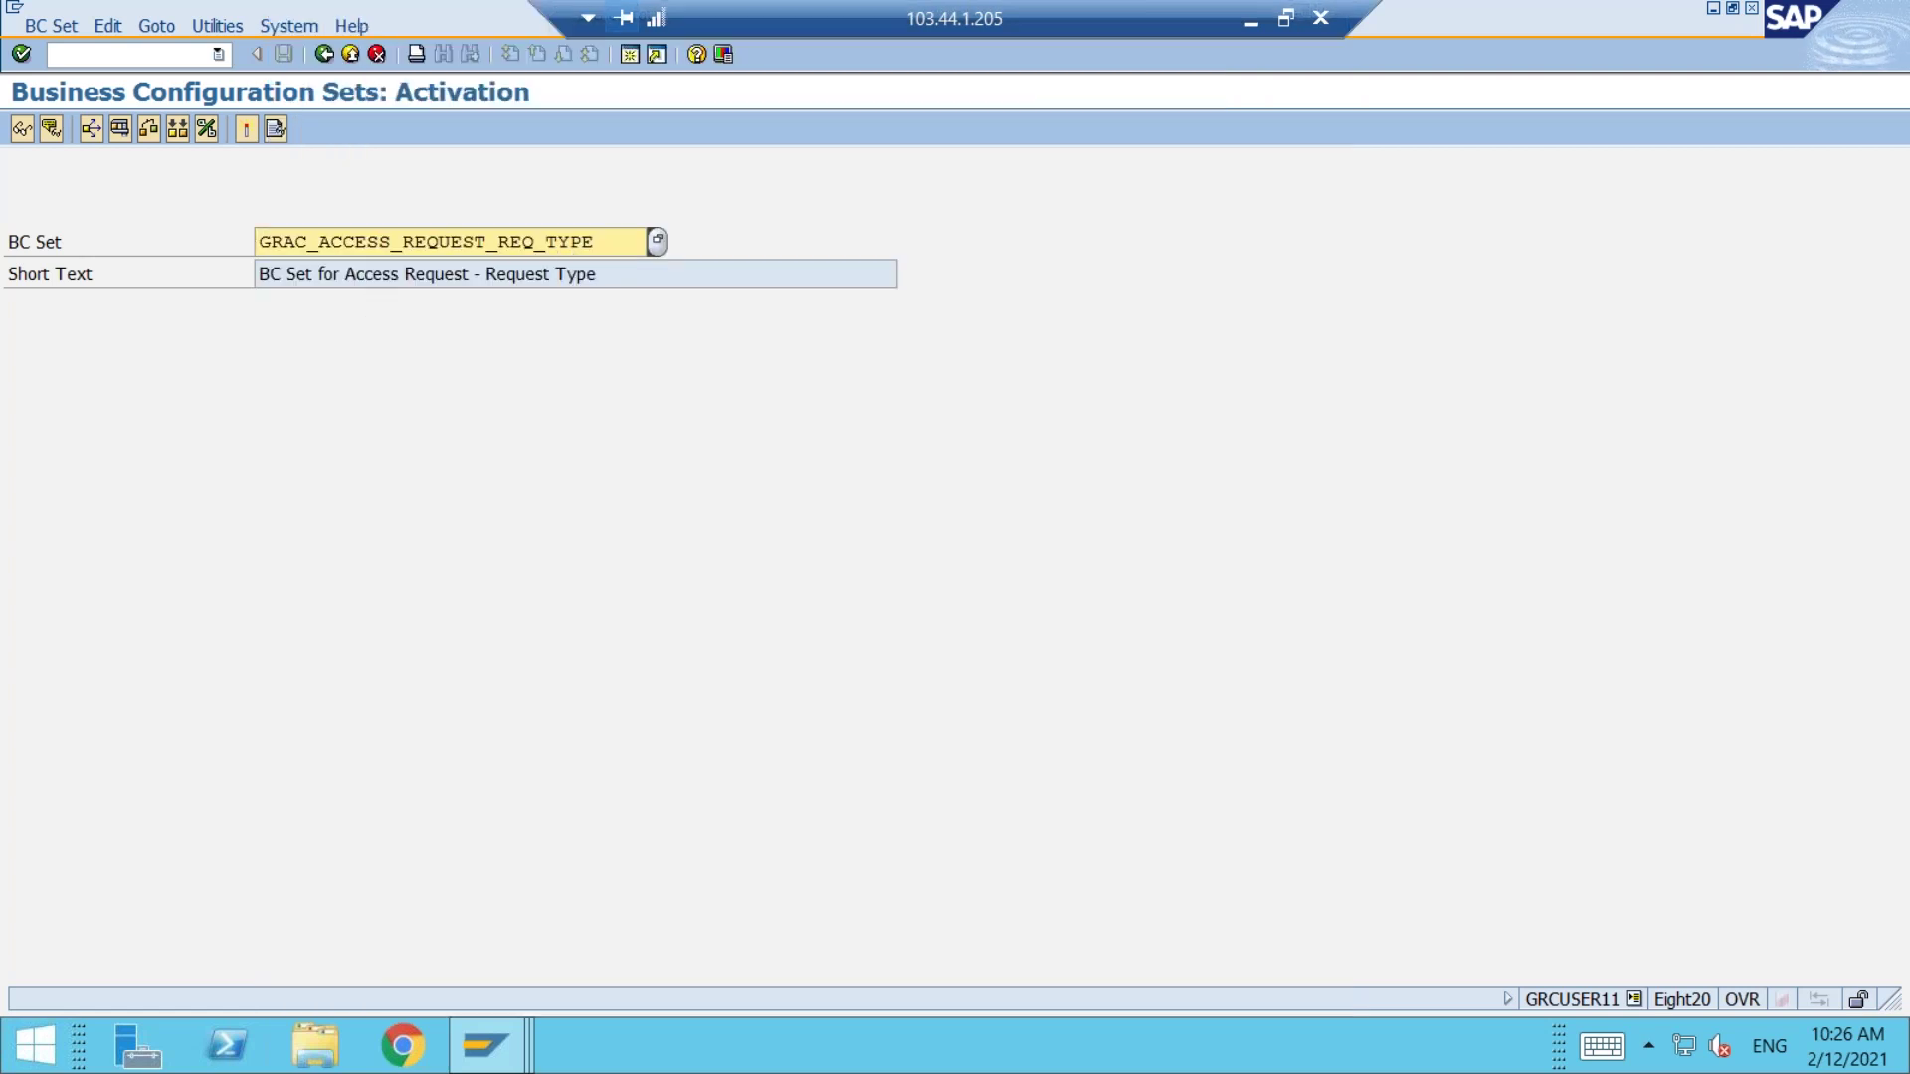
left_click(21, 134)
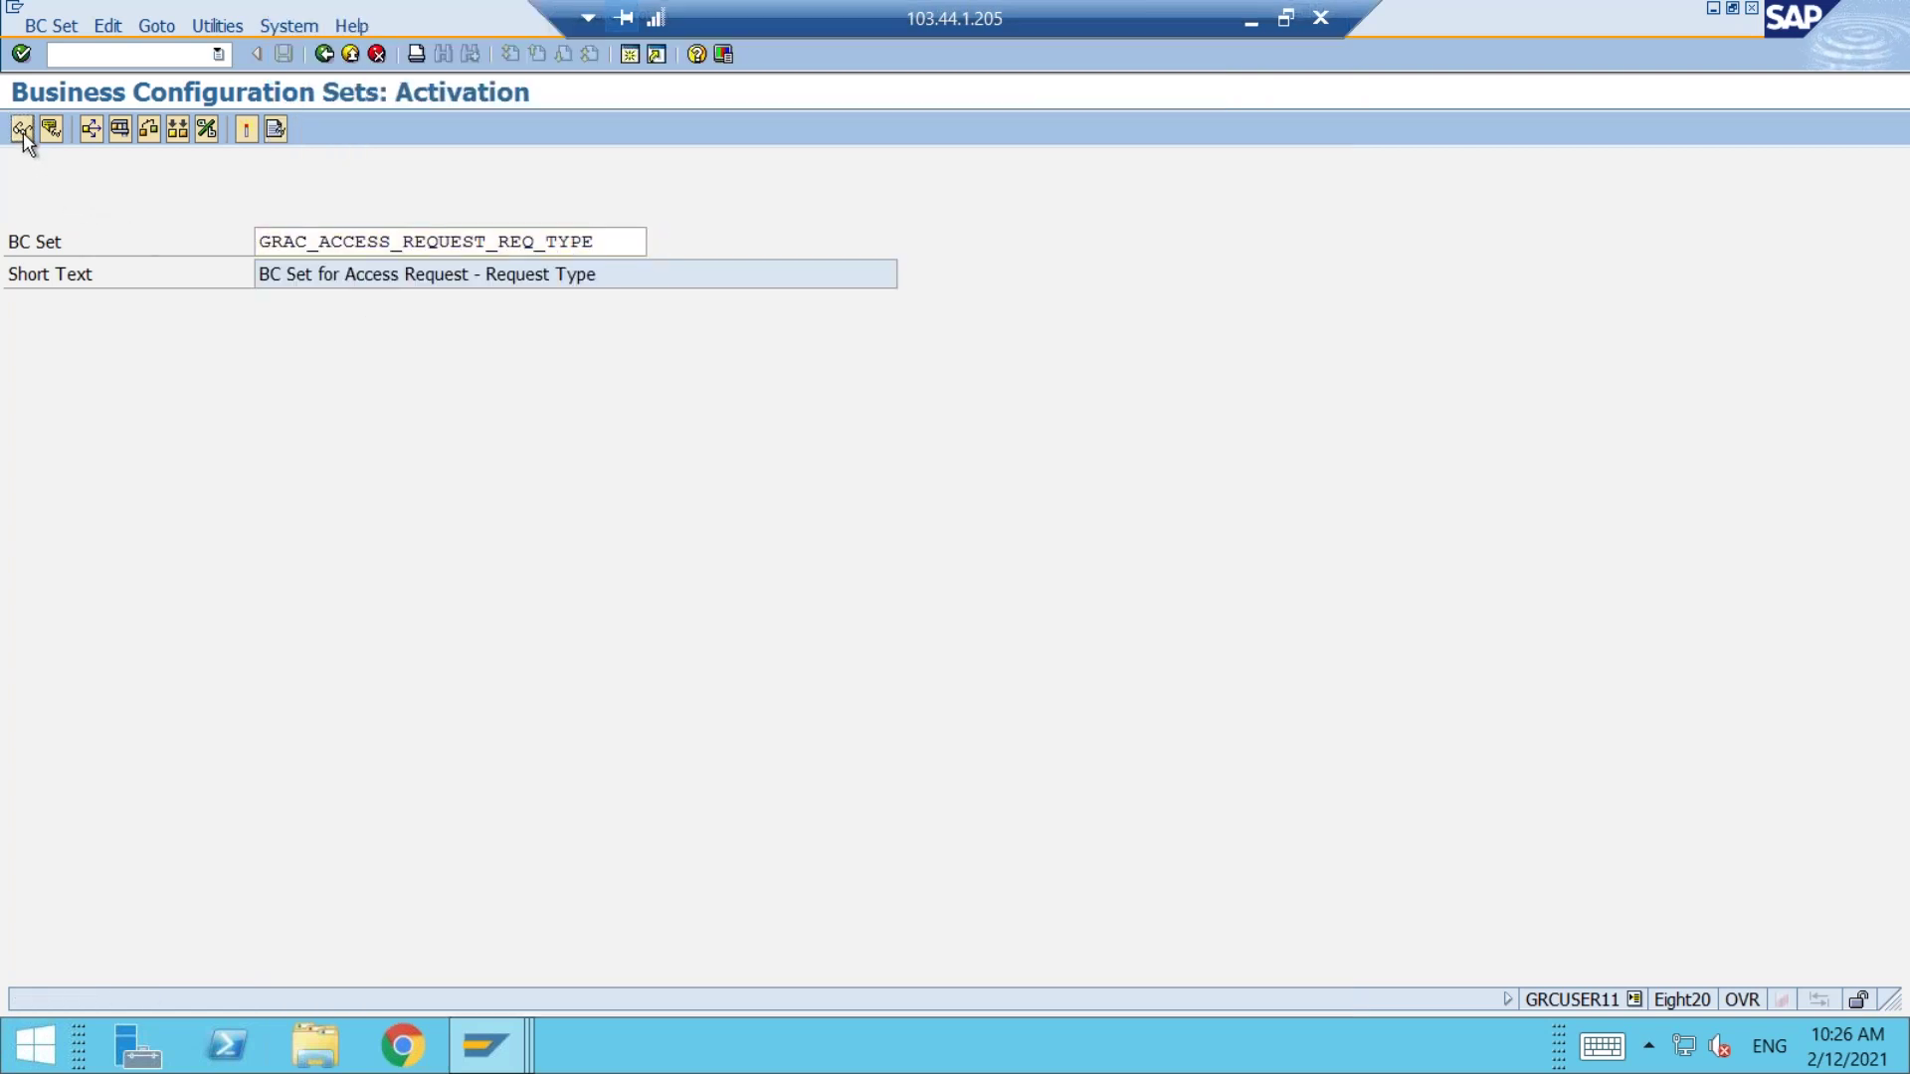
scroll(1012, 577, "down", 5)
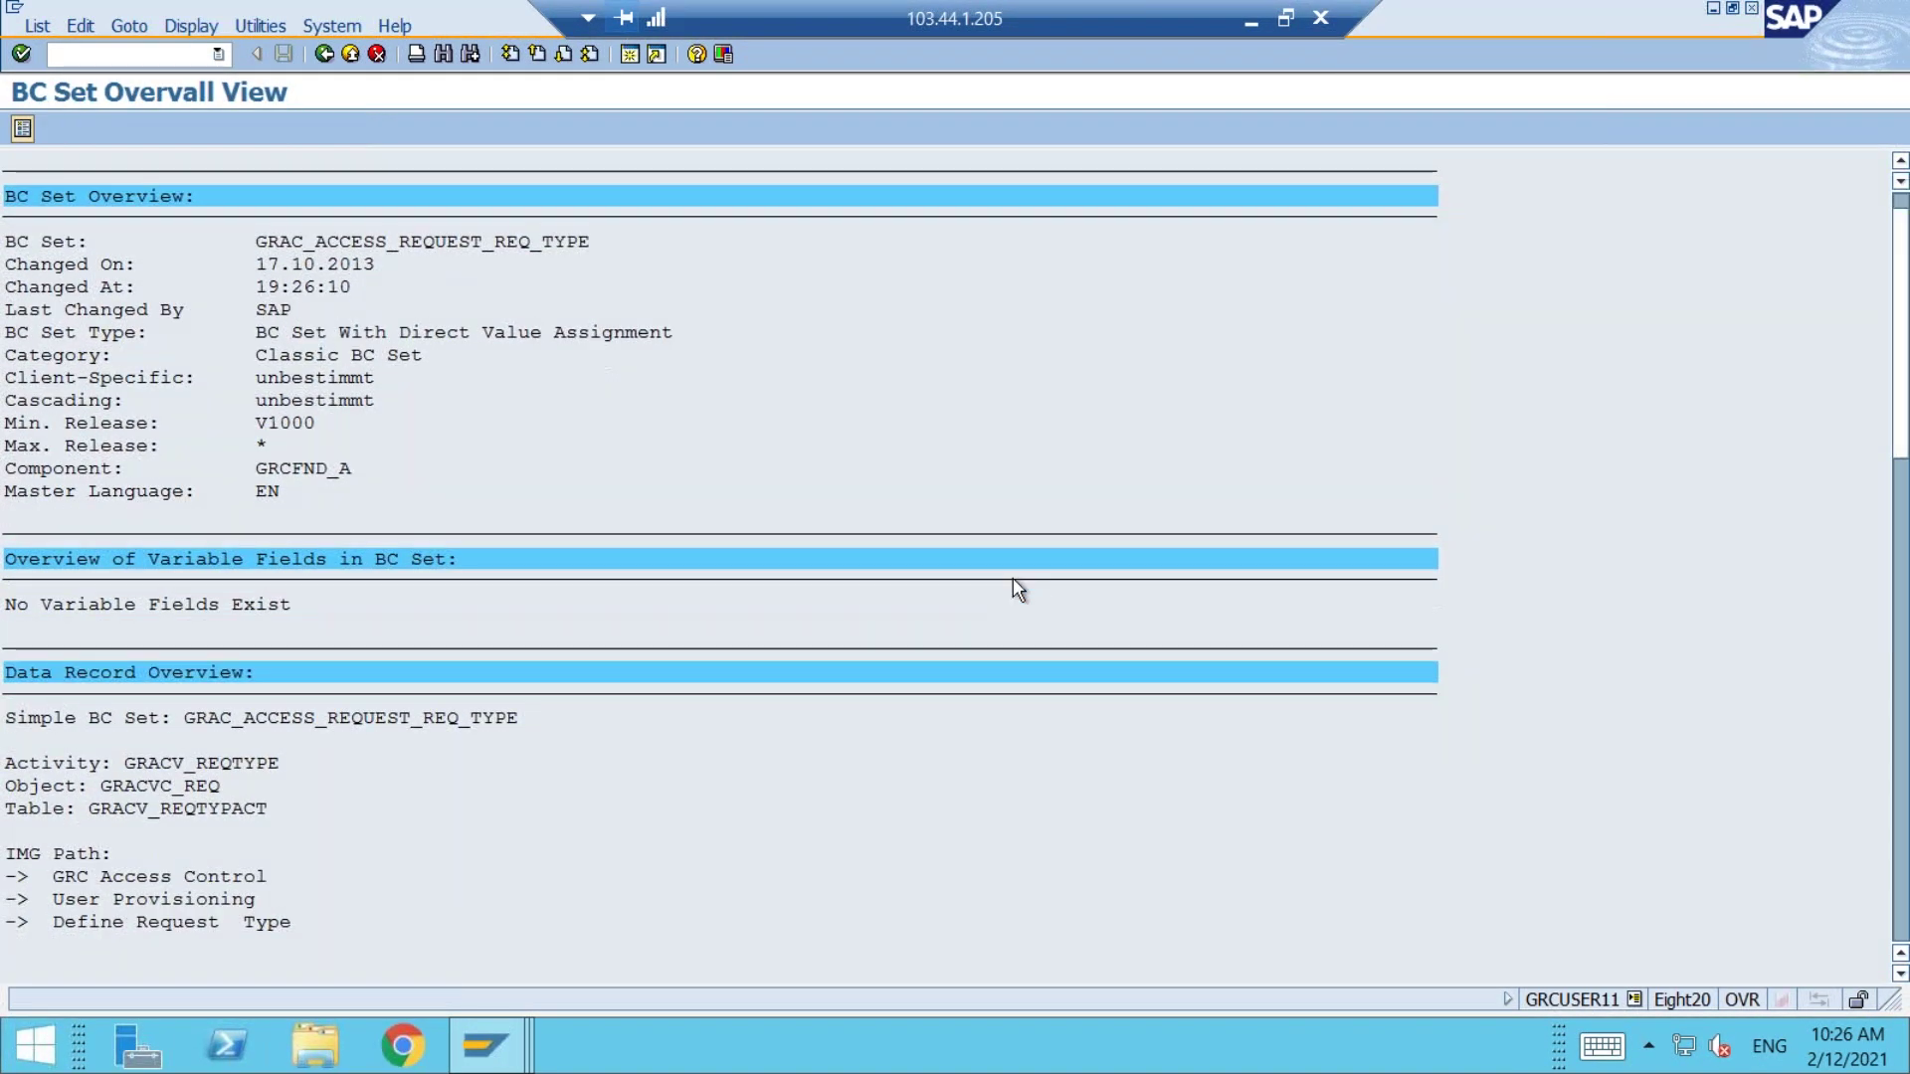
scroll(1014, 584, "down", 5)
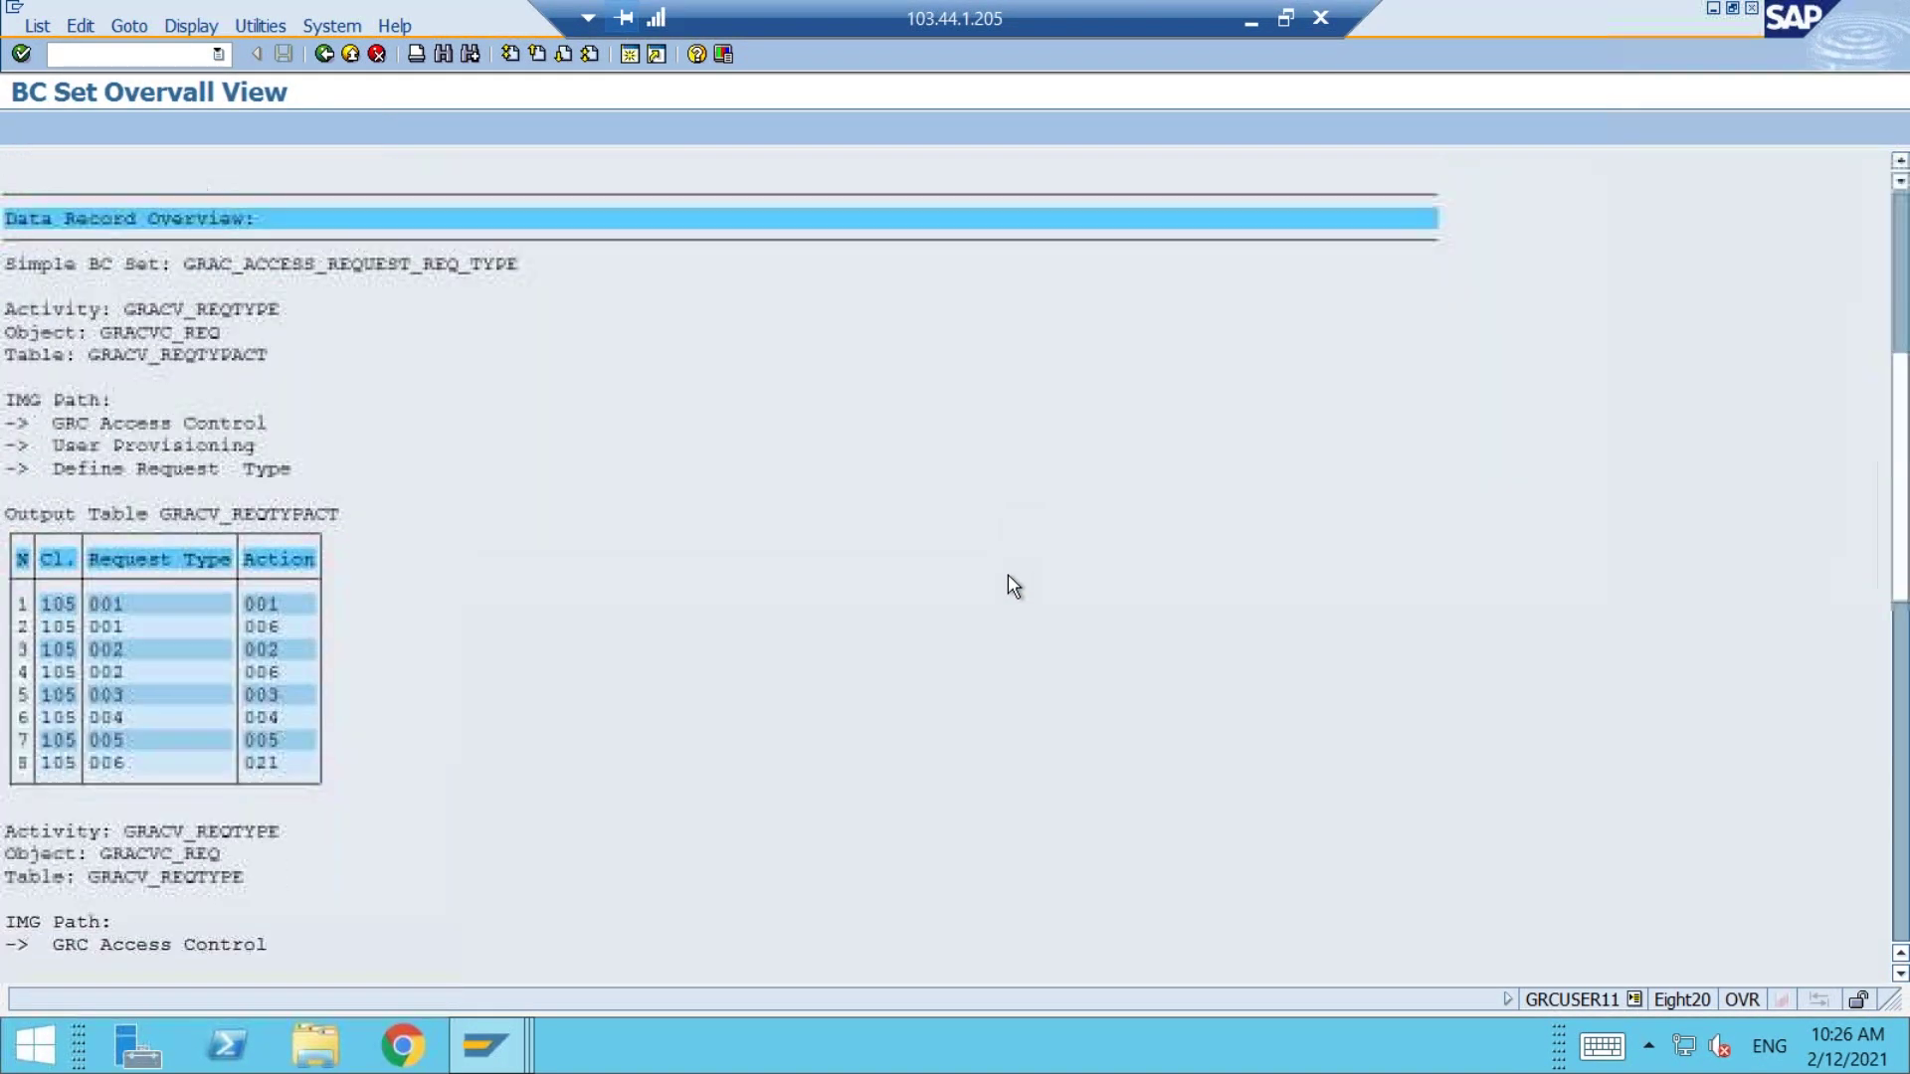
scroll(1001, 572, "down", 6)
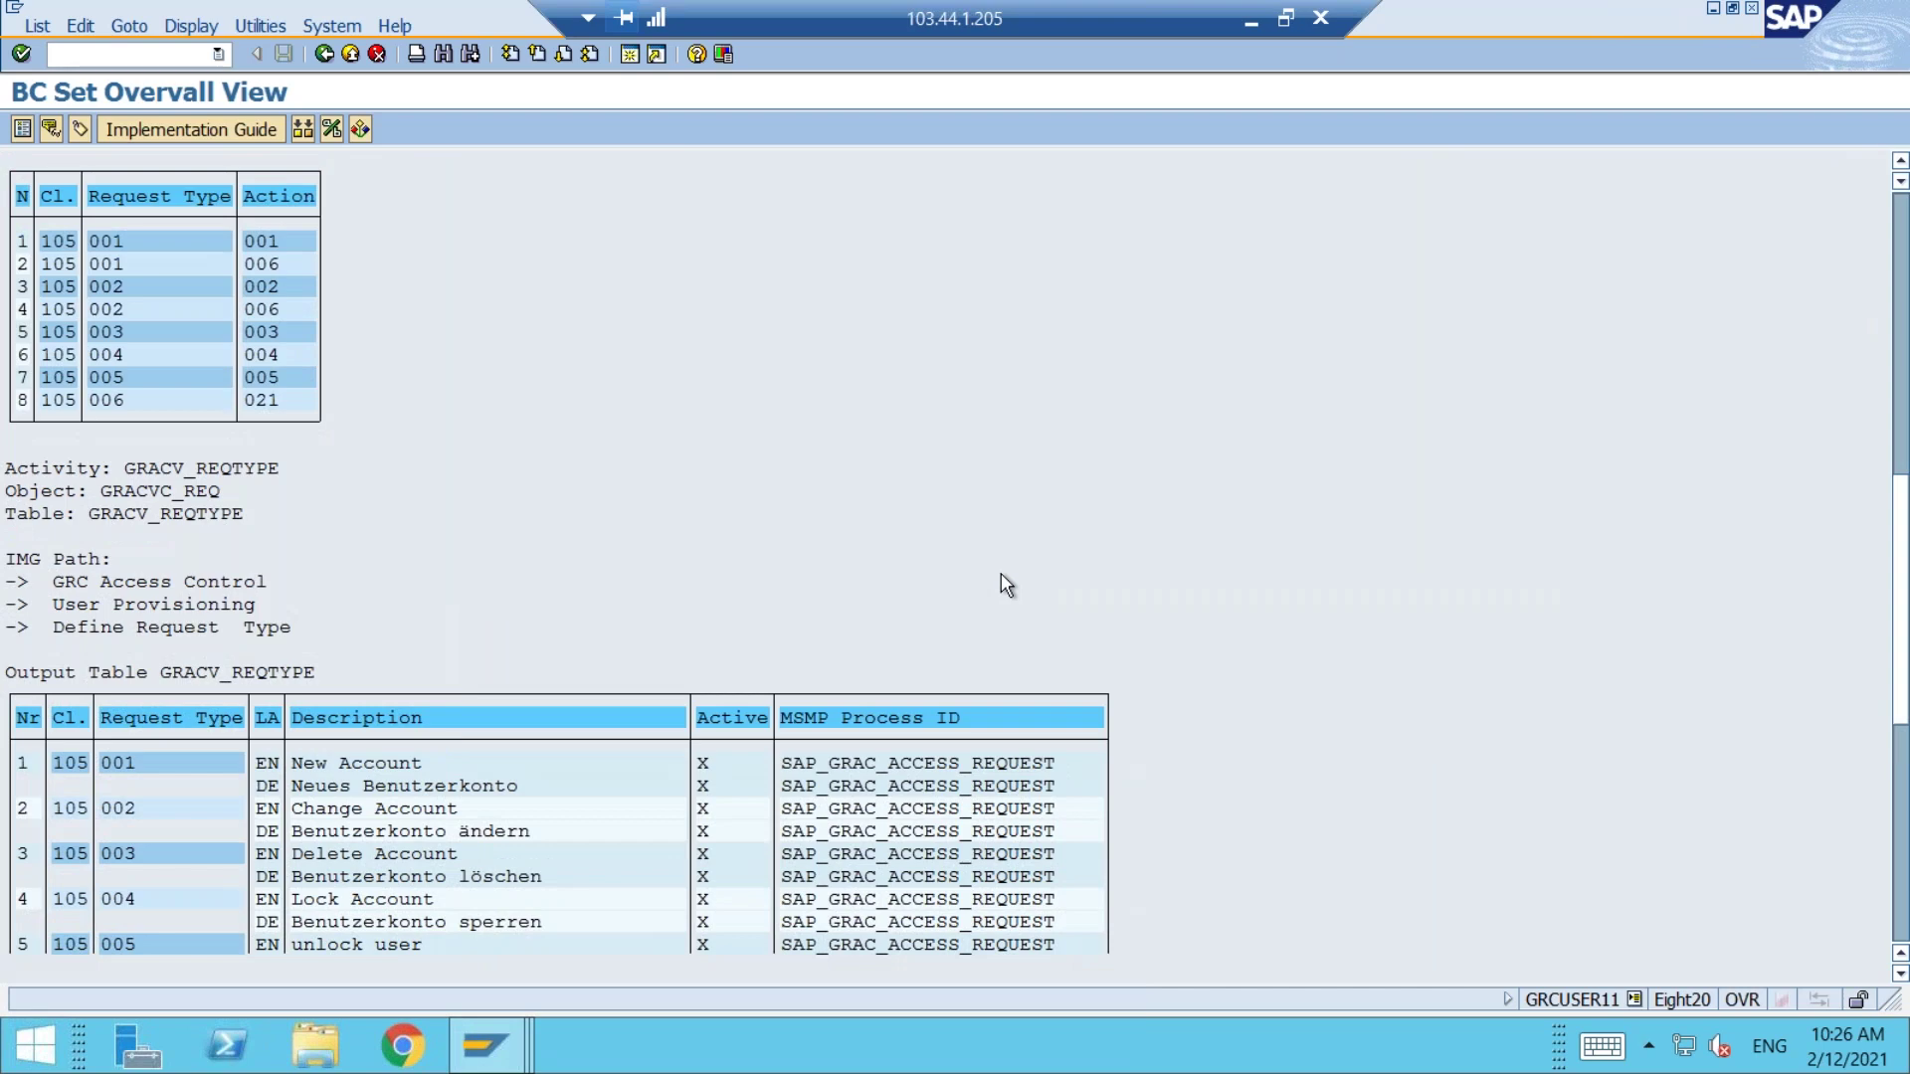
scroll(1001, 573, "down", 4)
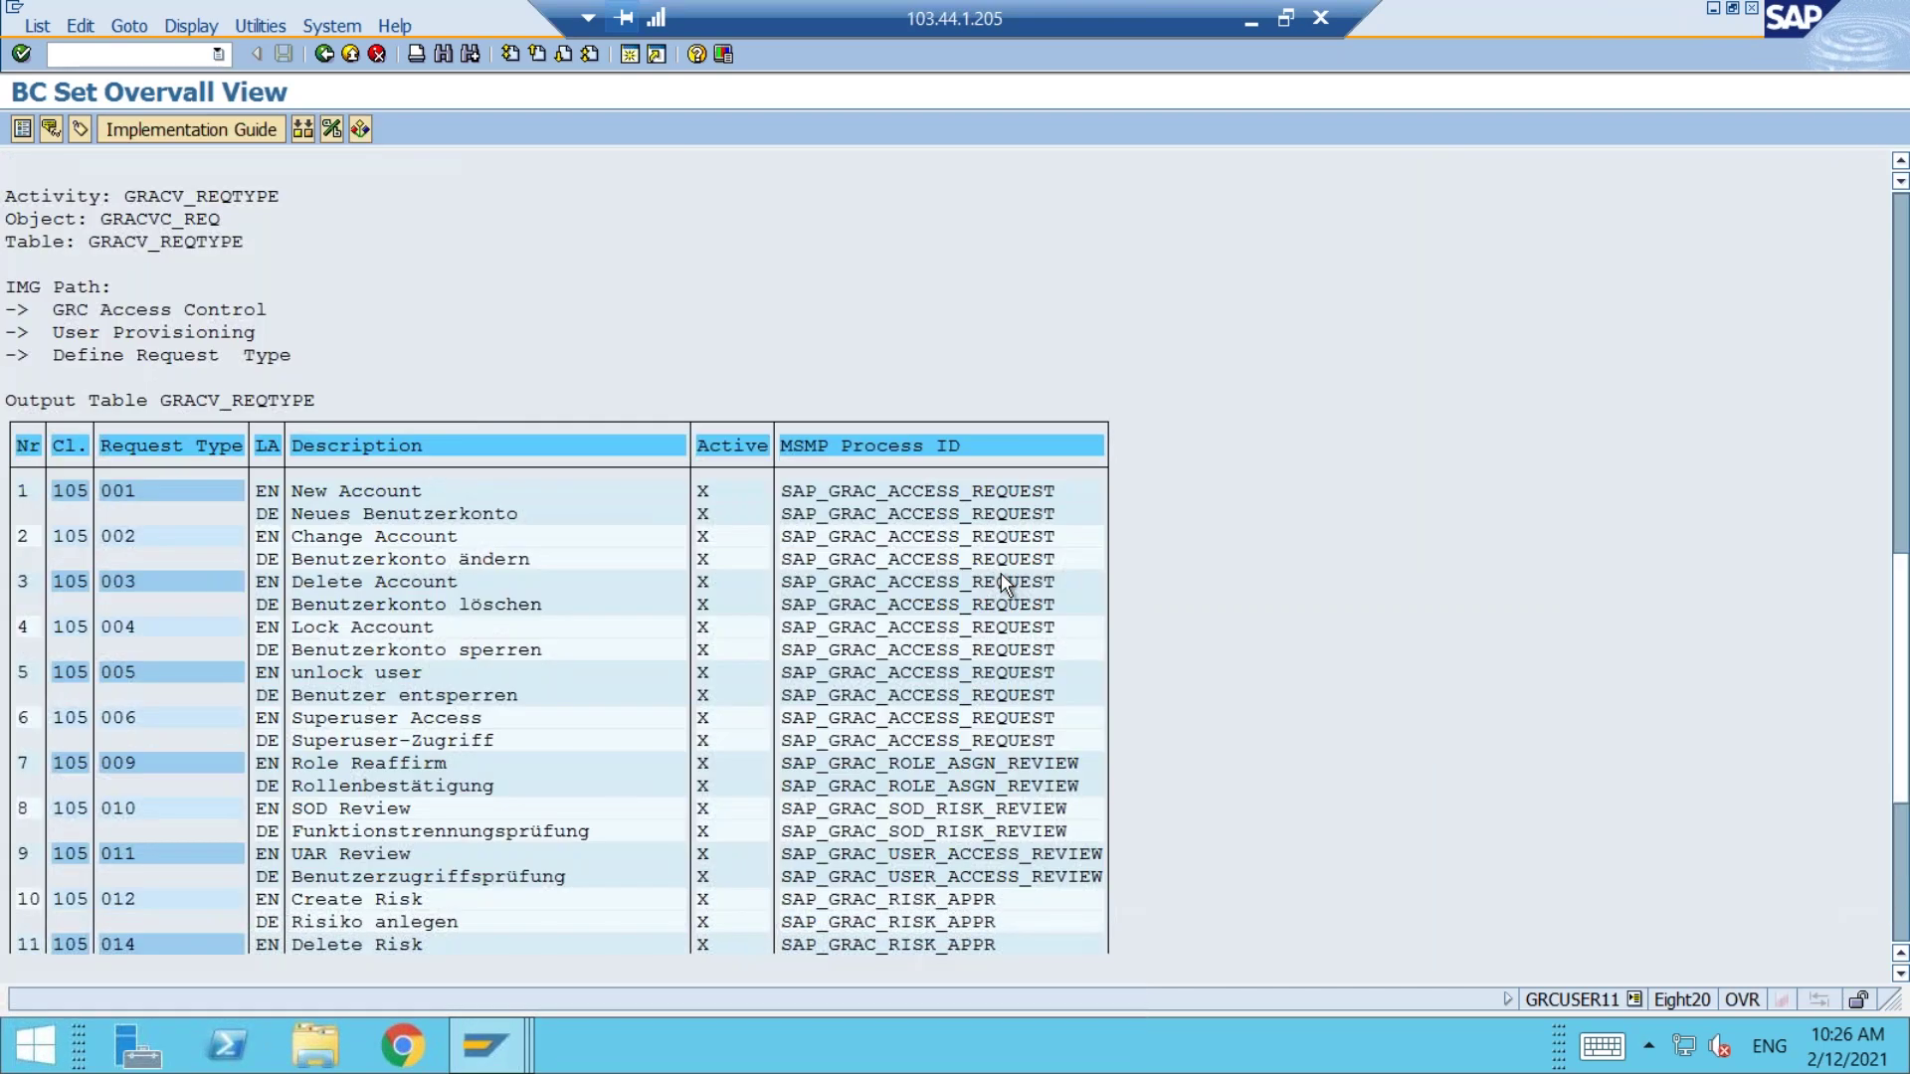
scroll(1002, 577, "down", 2)
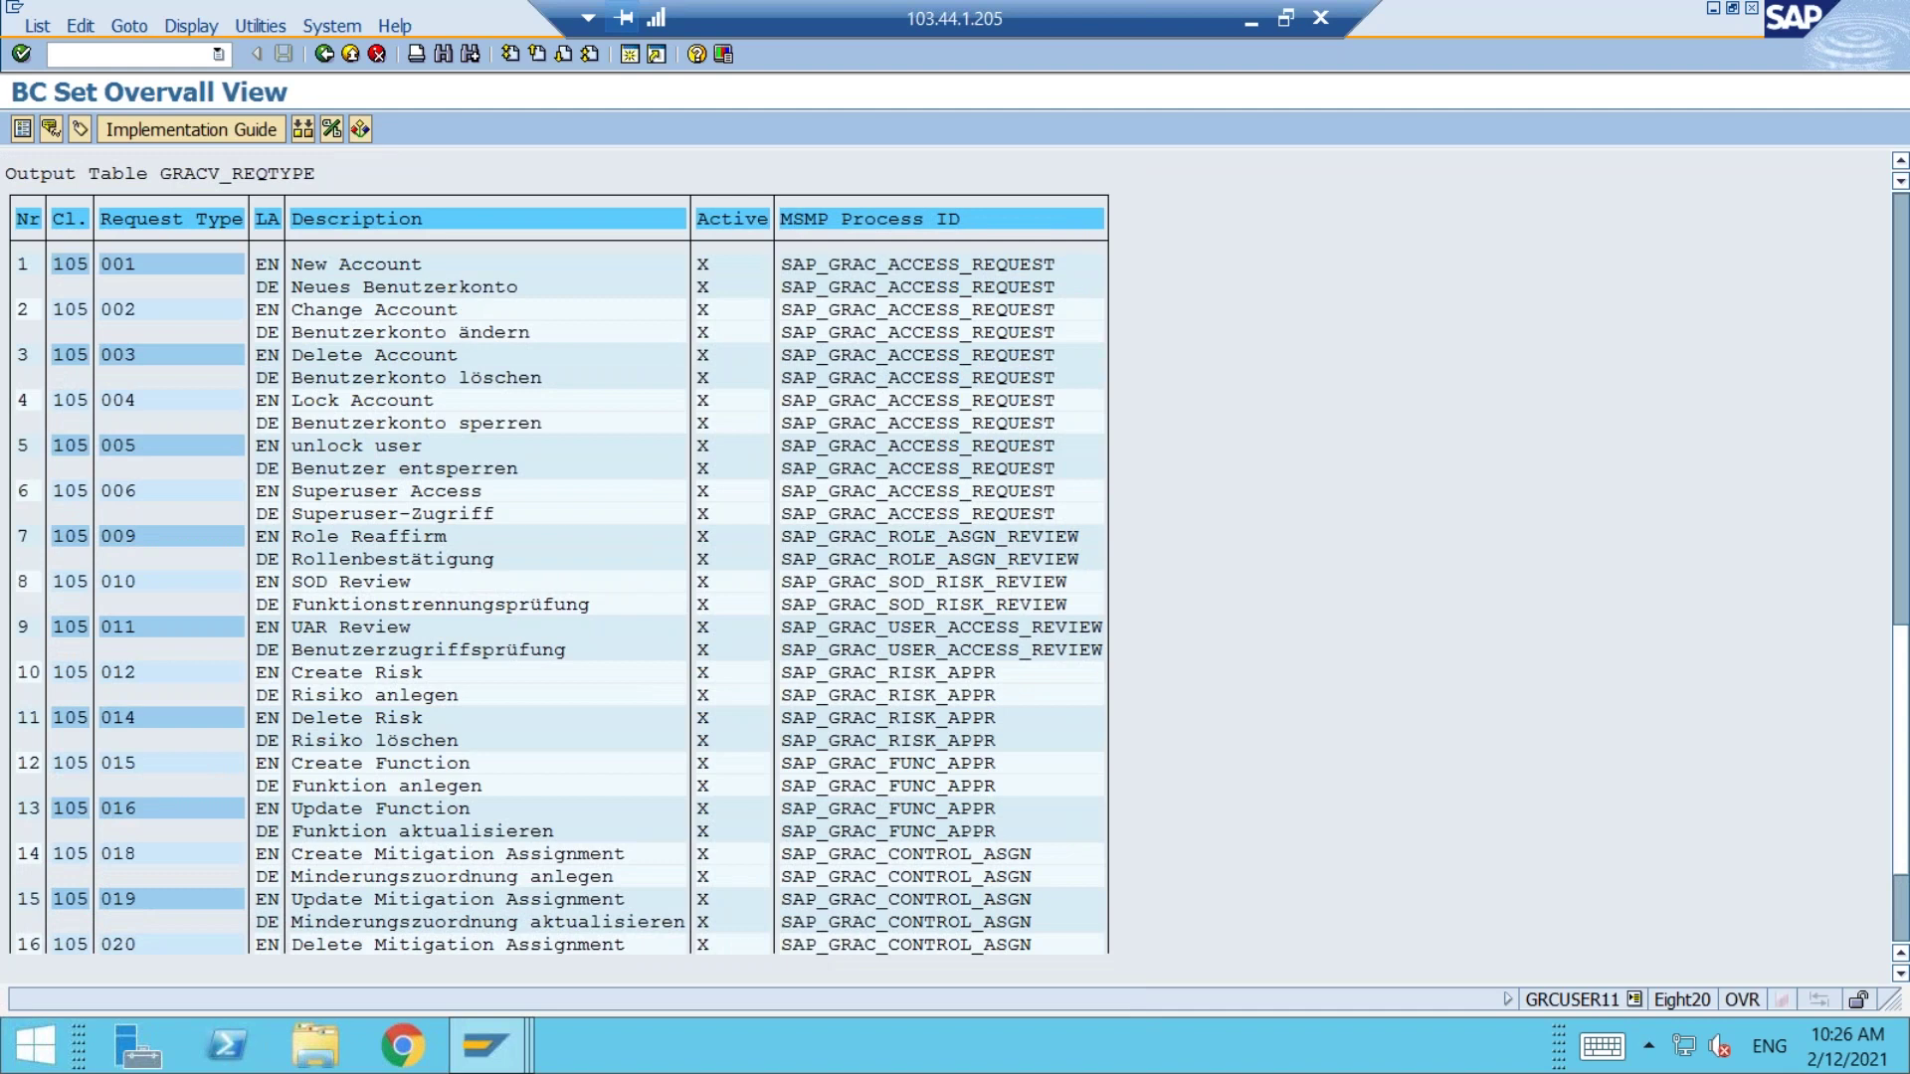
left_click(486, 1045)
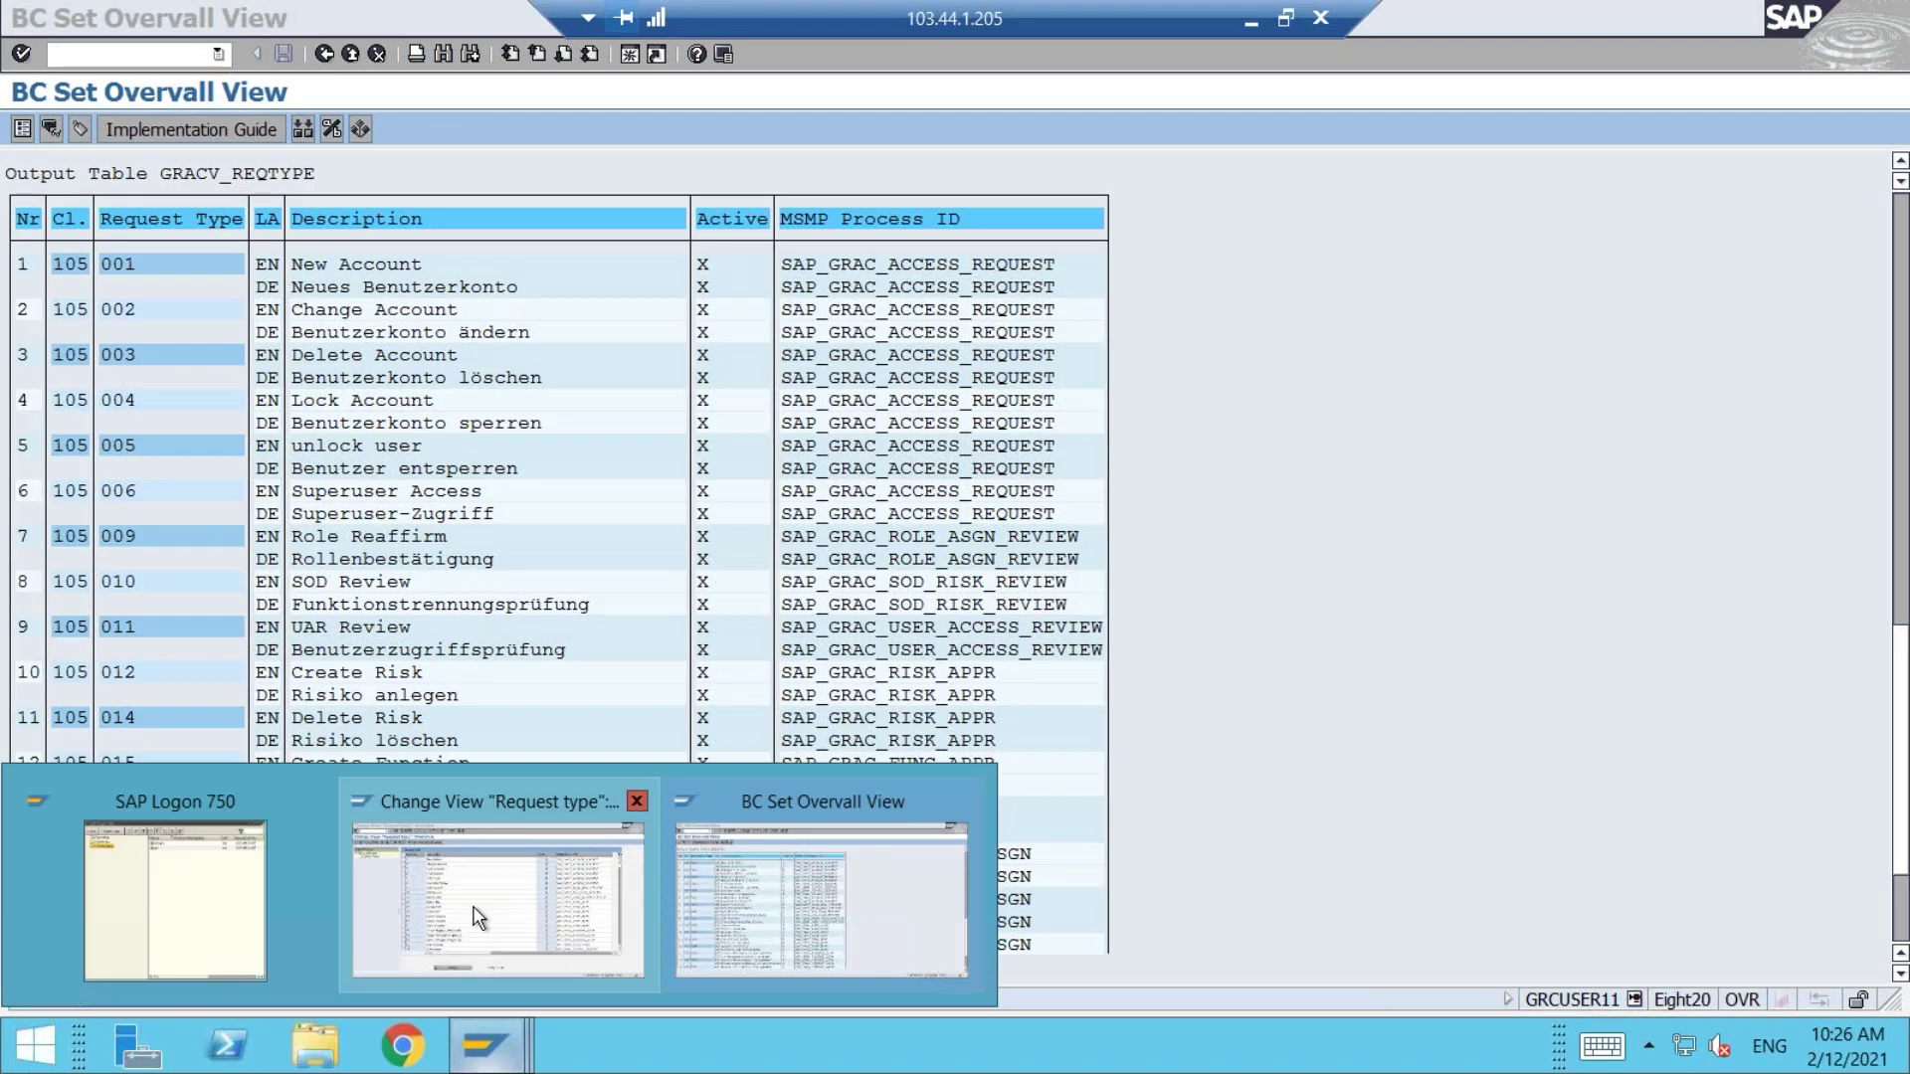
left_click(478, 915)
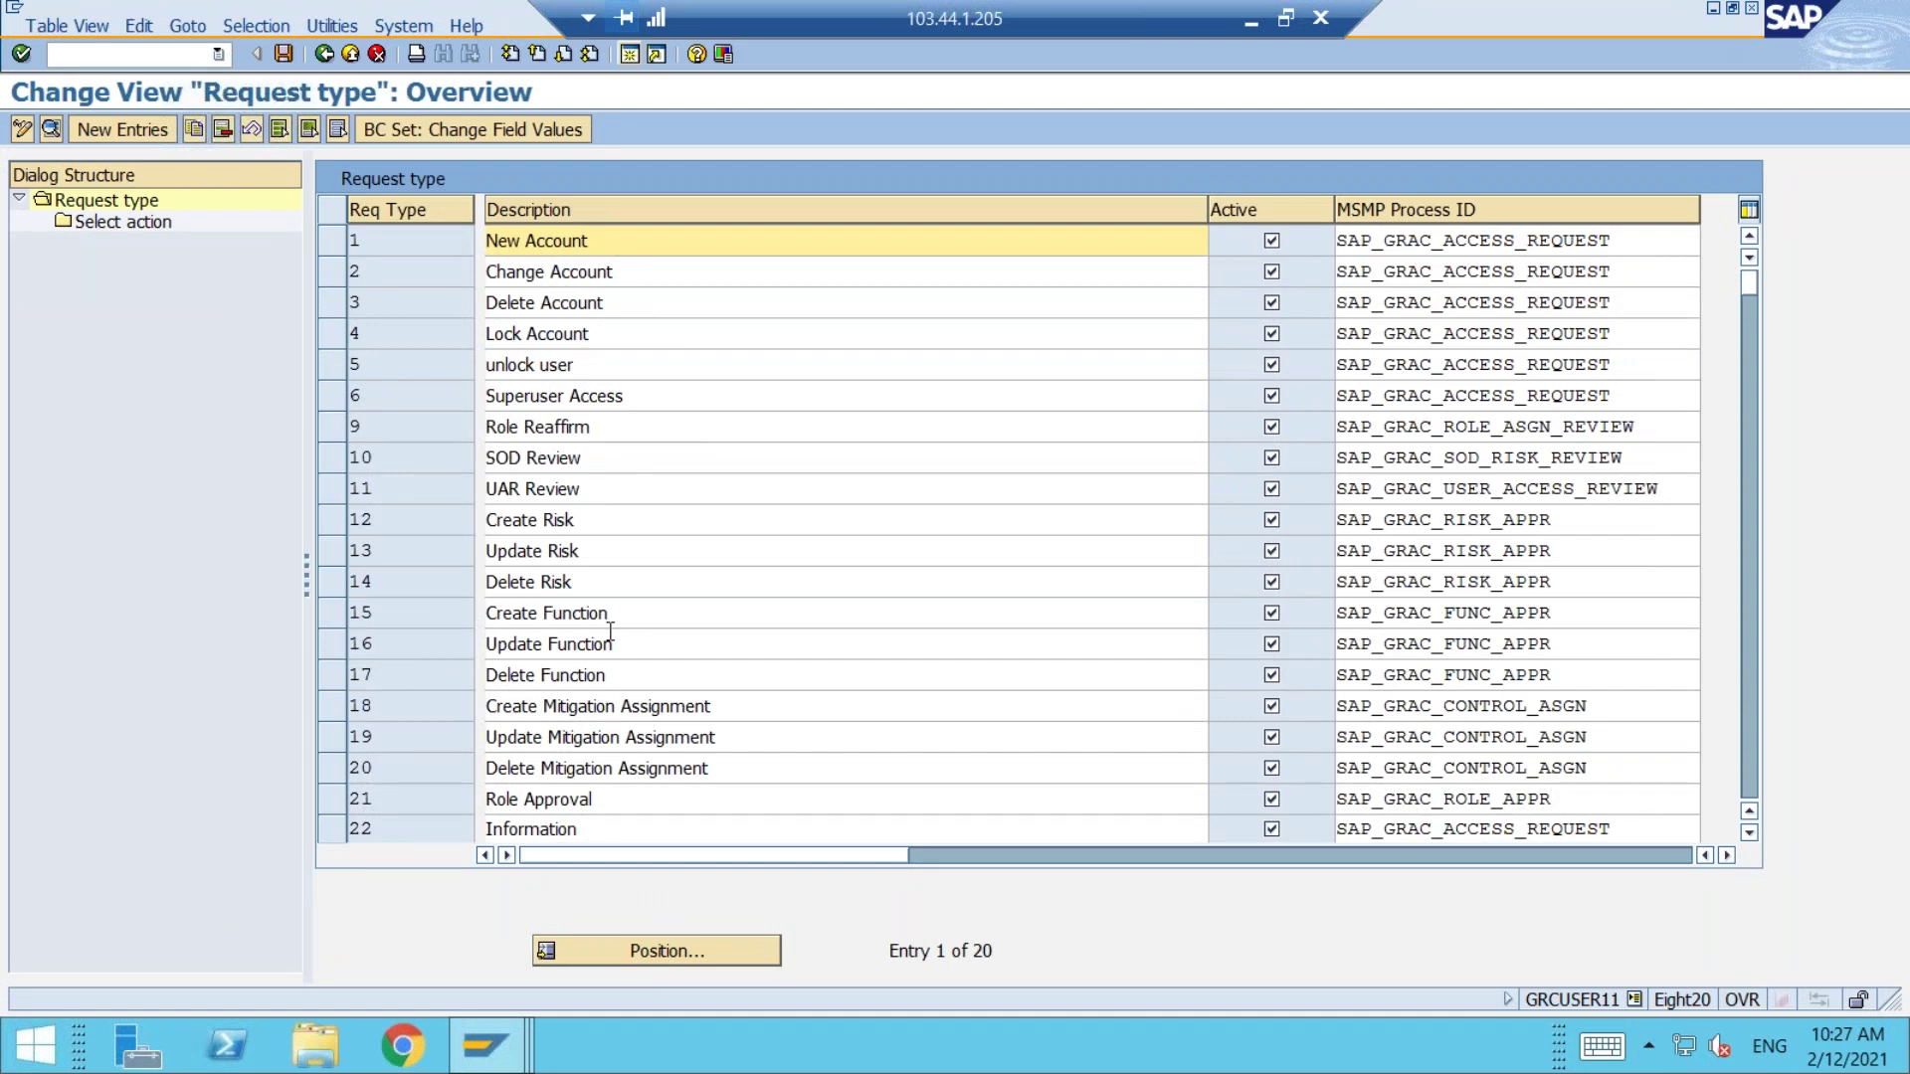
mouse_move(497, 1067)
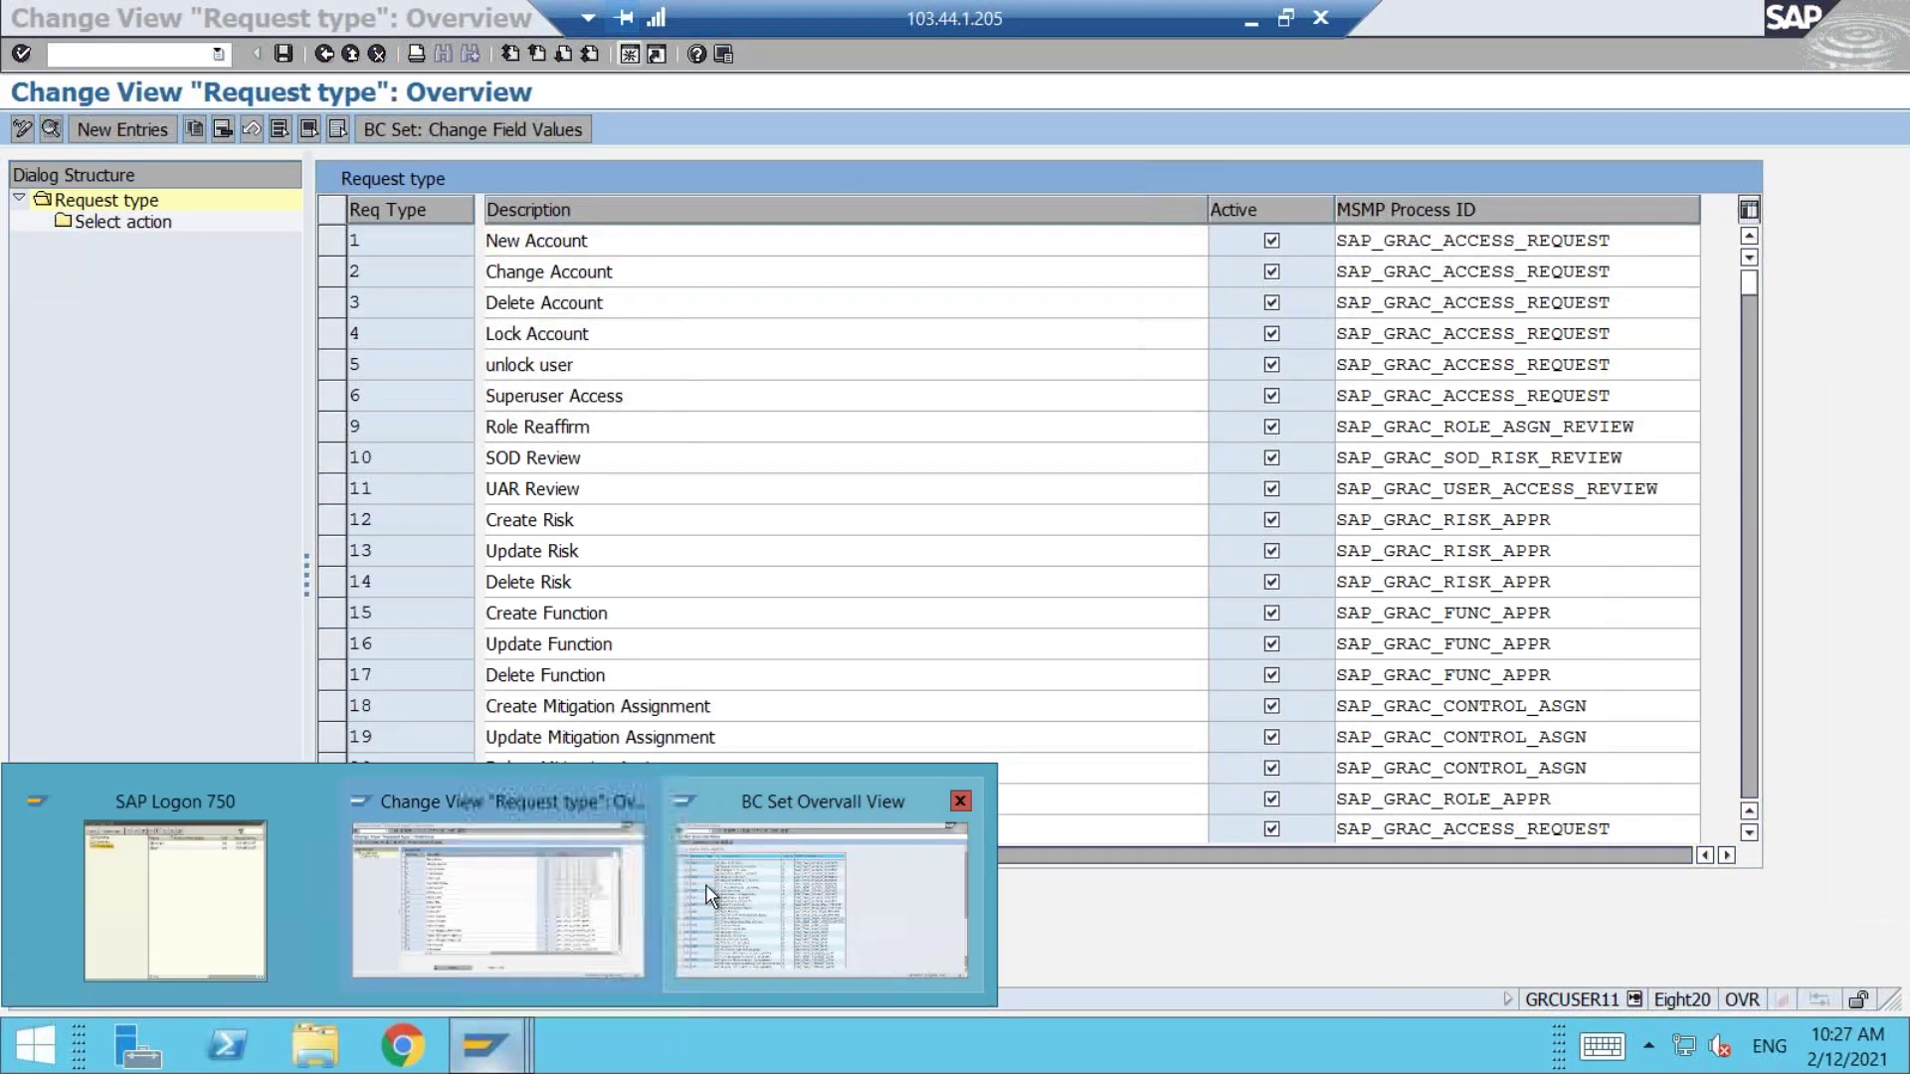
left_click(762, 879)
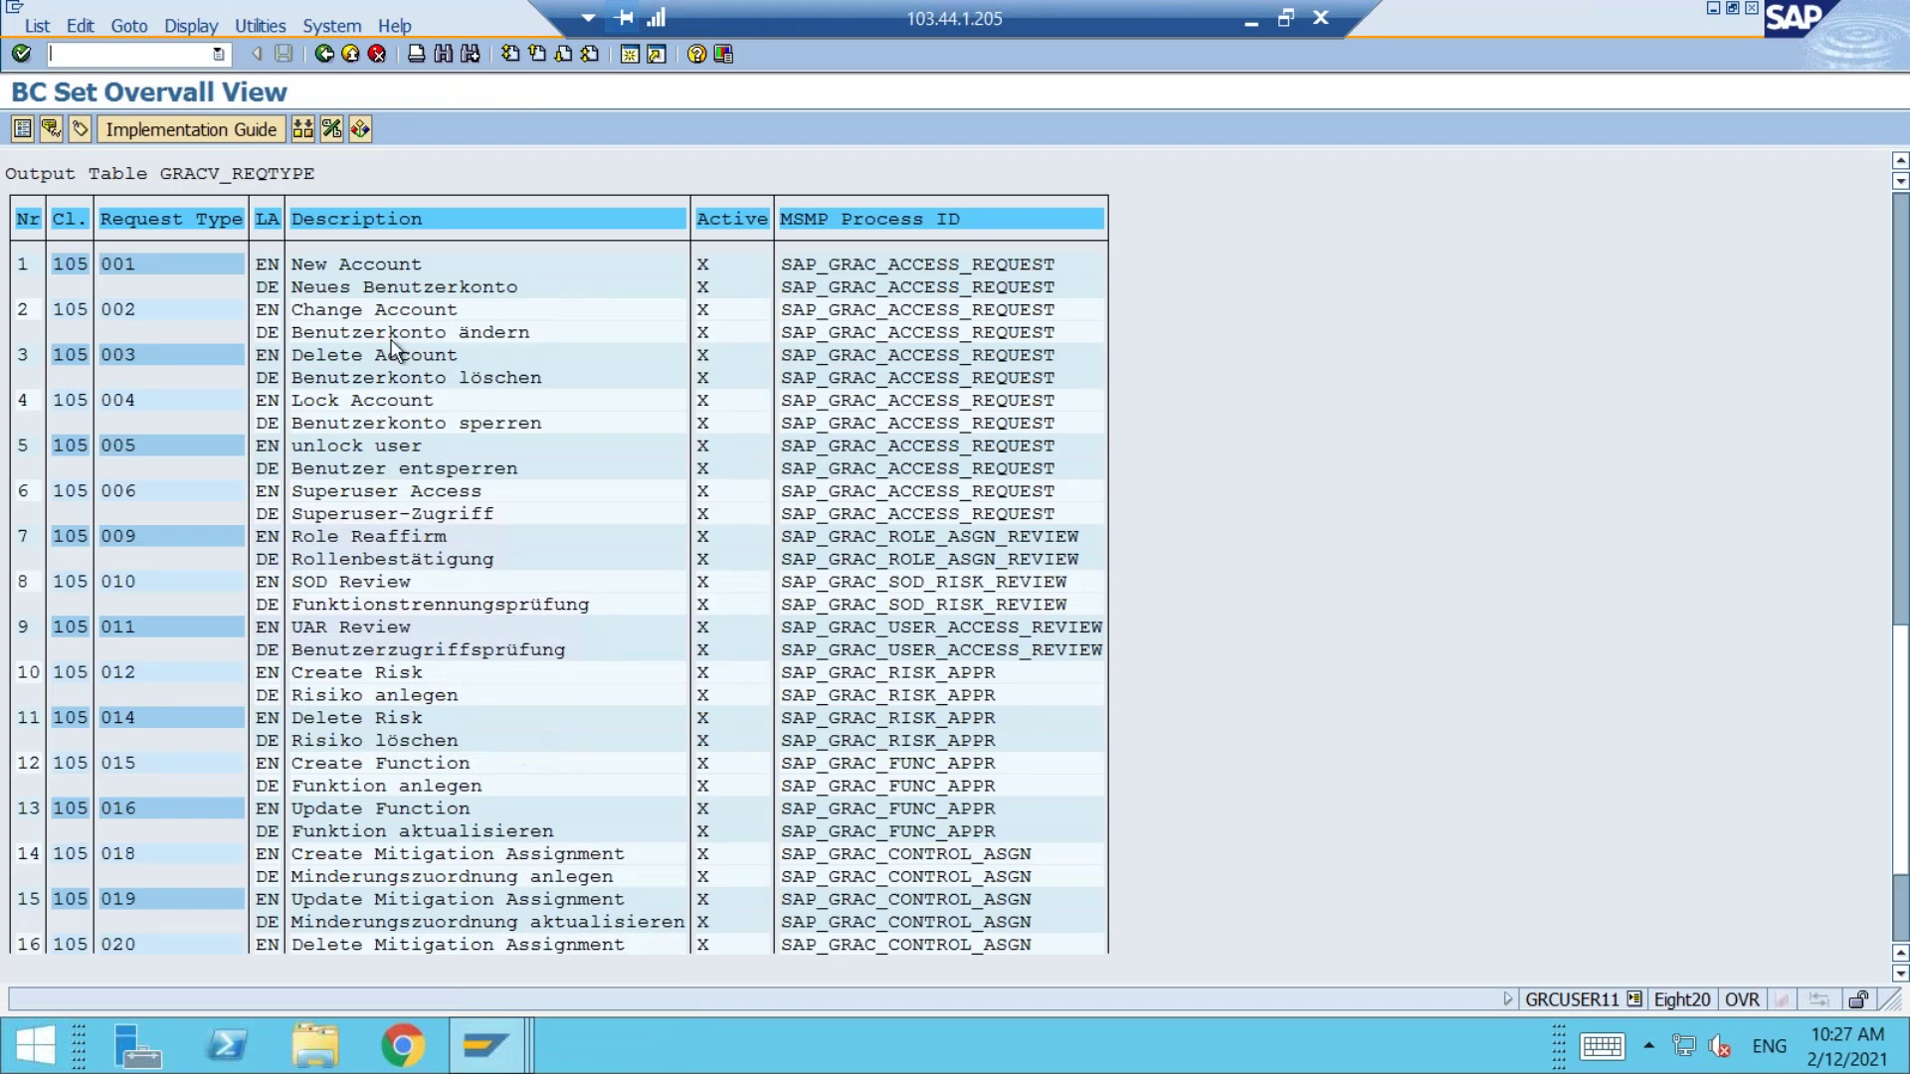
Step: Leave BC set activation and switch to the Request type overview window
left_click(325, 55)
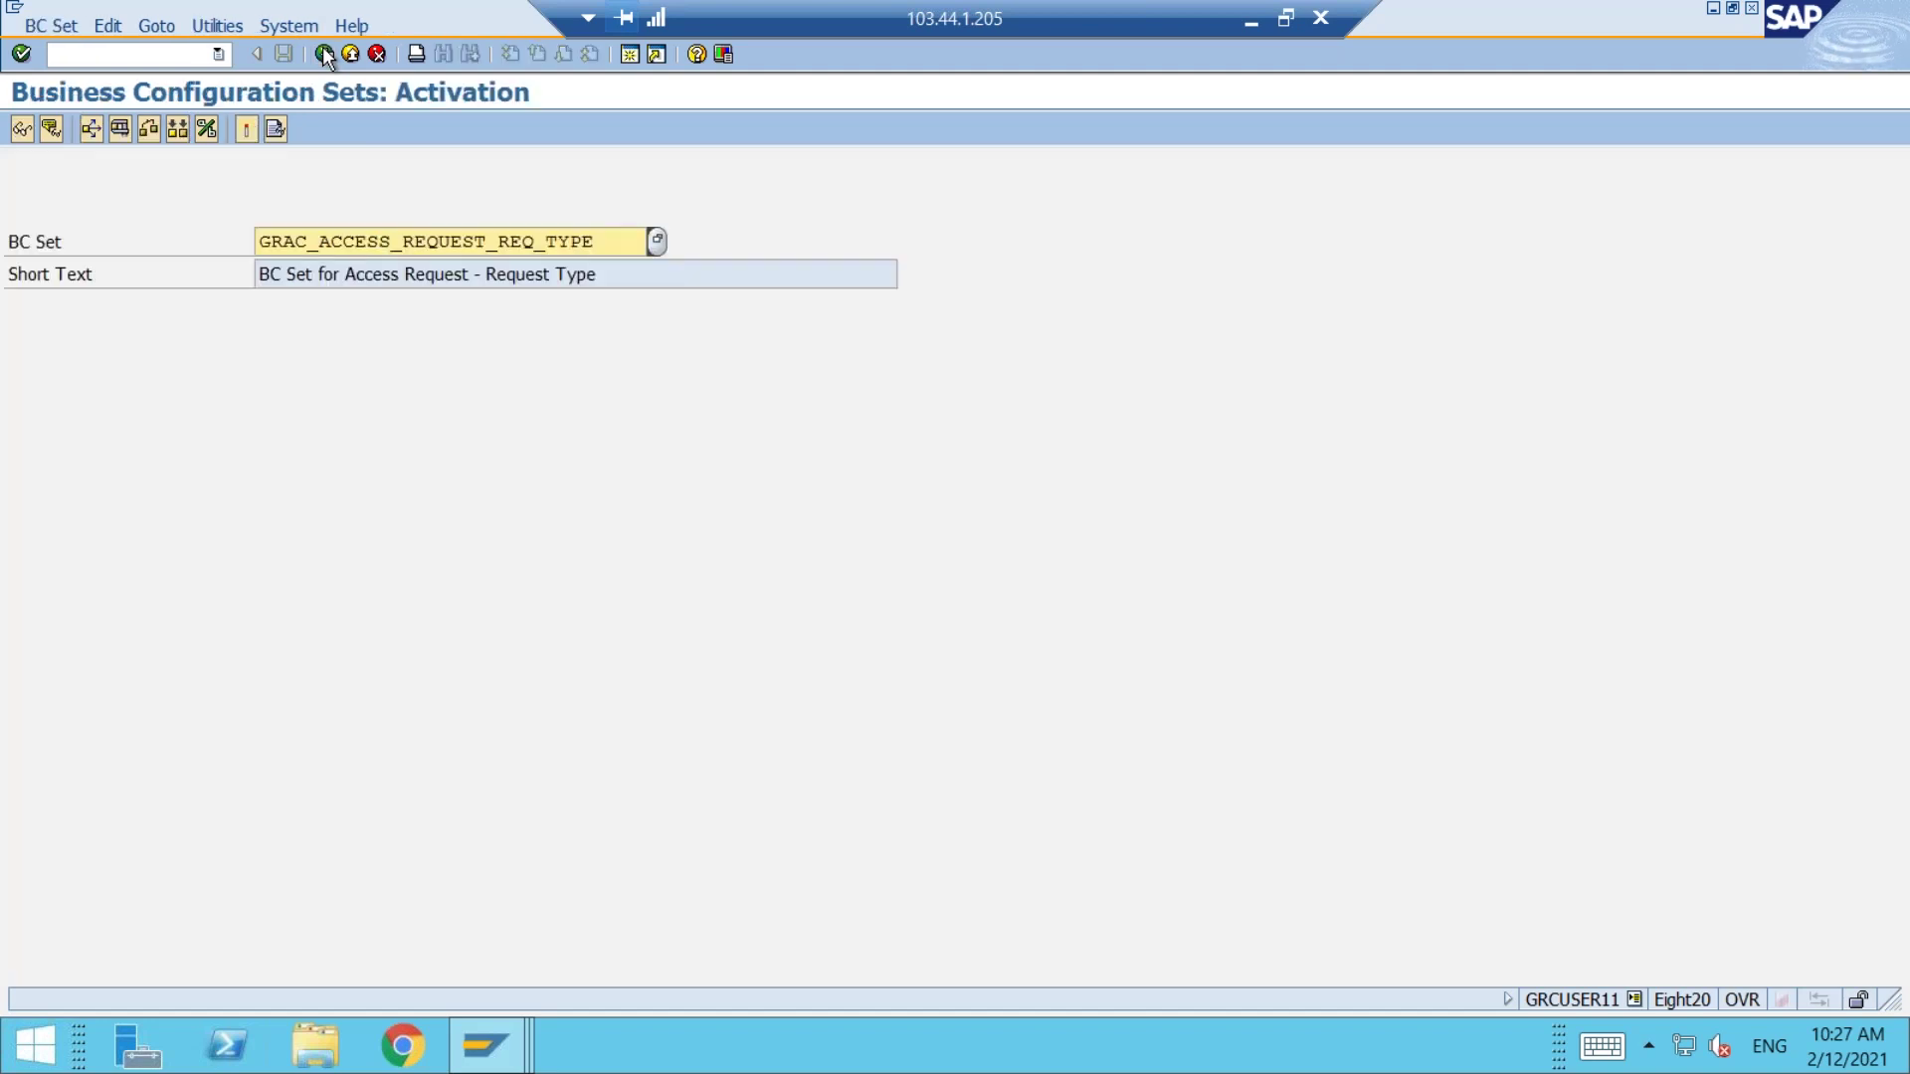
left_click(468, 1044)
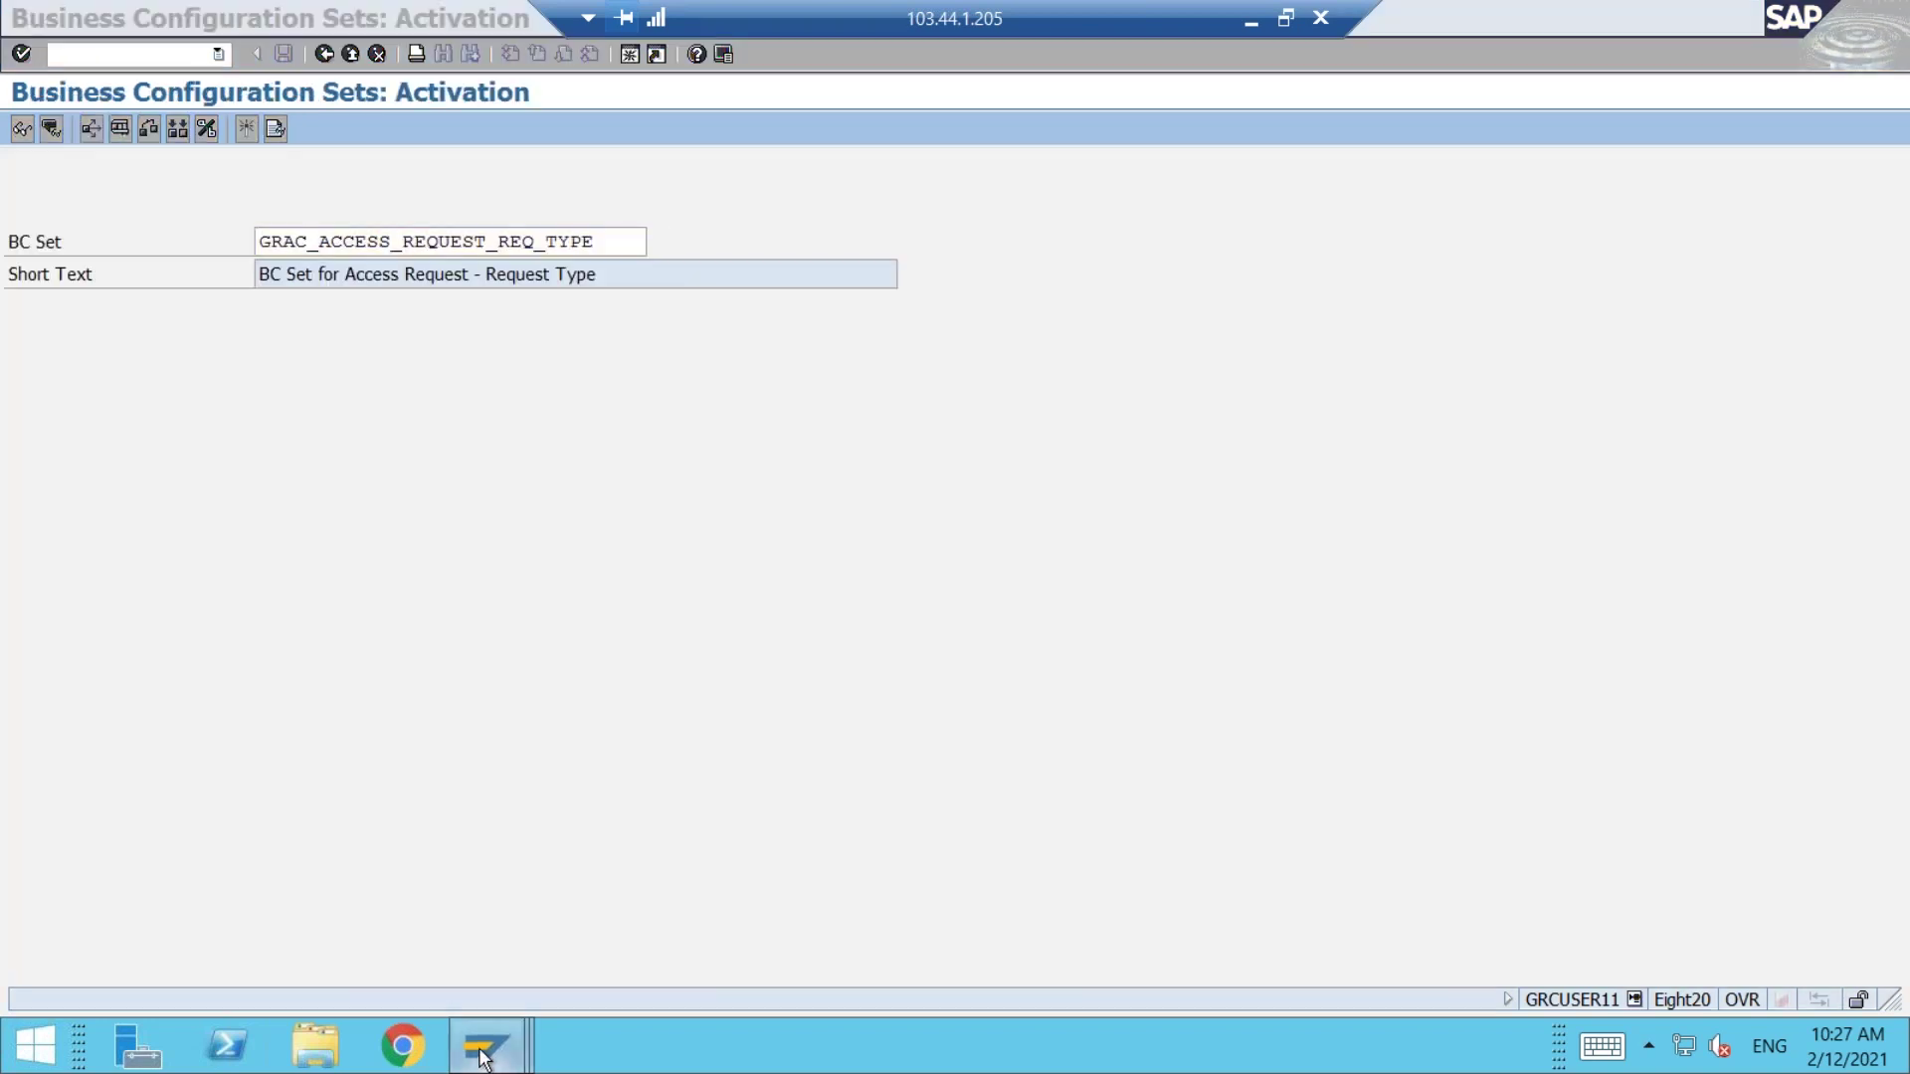
left_click(502, 918)
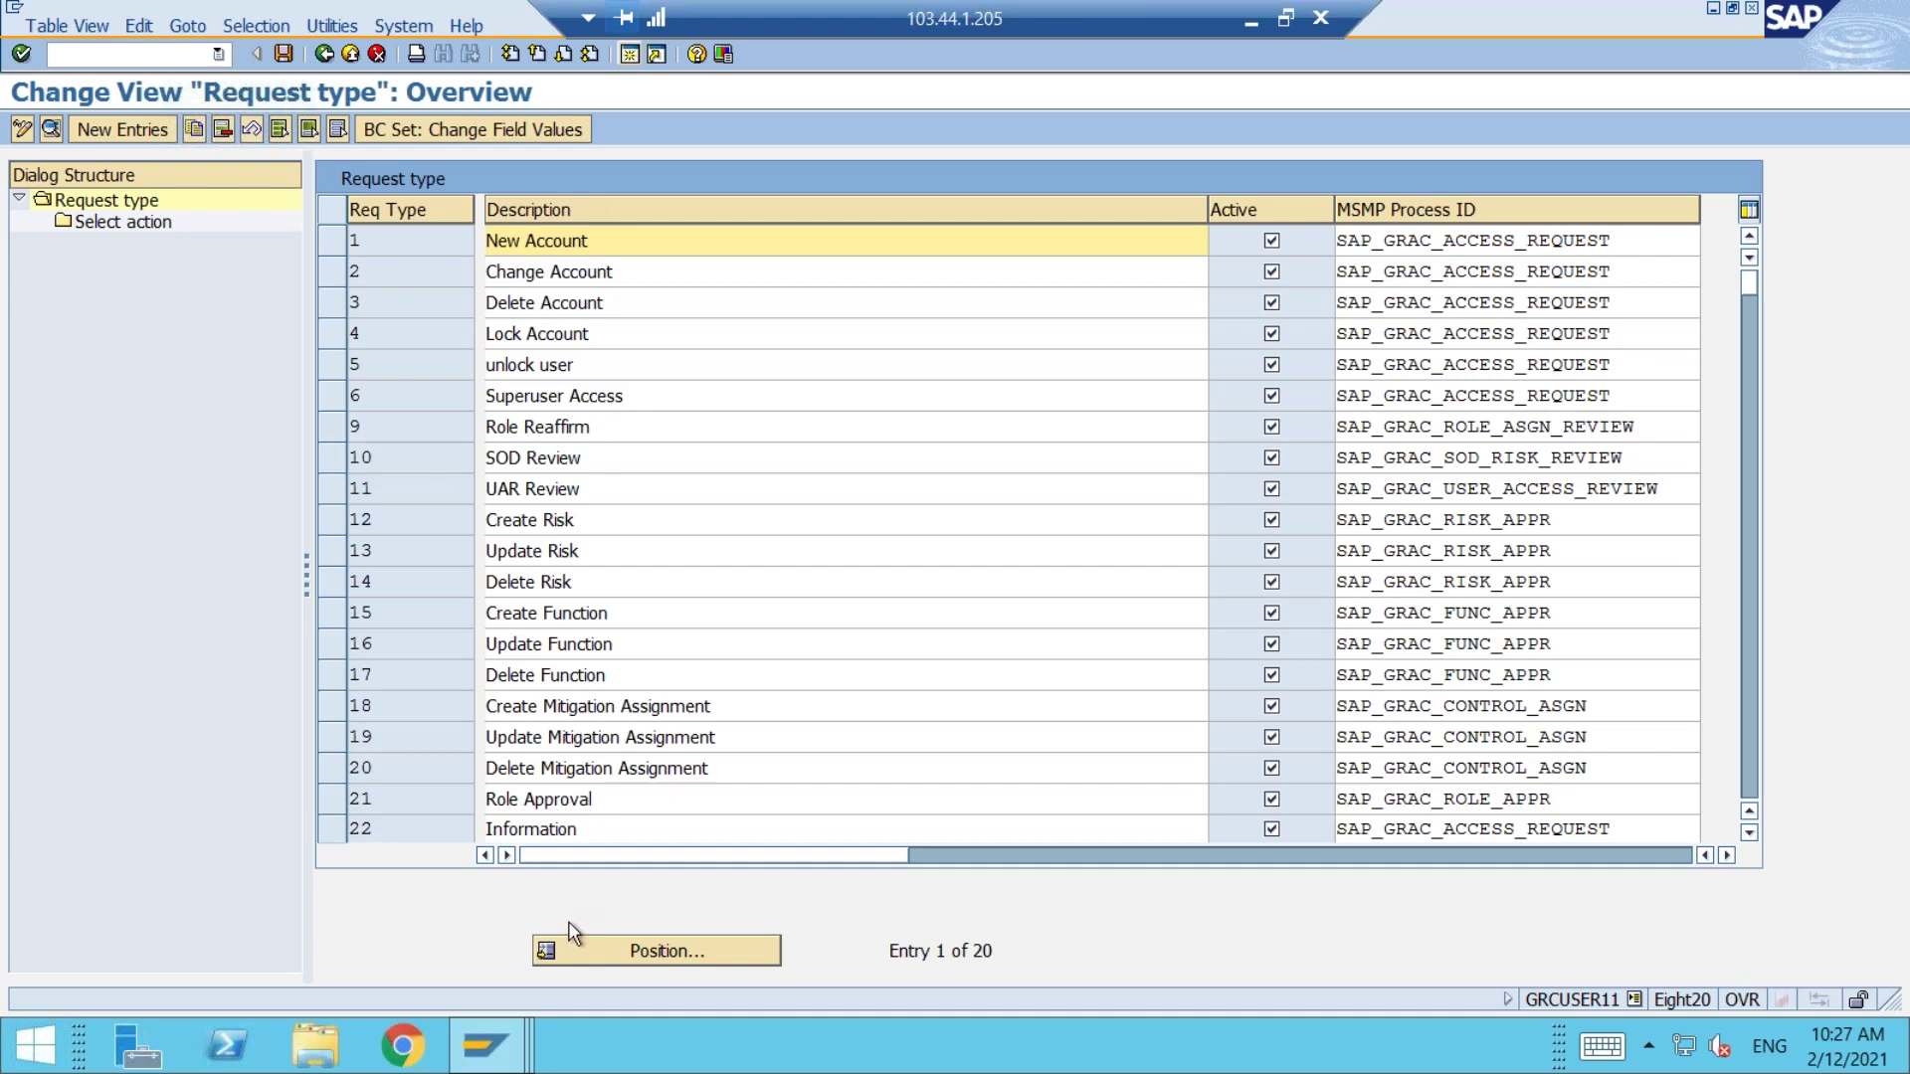
Step: Inspect request type 11 UAR Review, highlighting its description and process ID
left_click(332, 488)
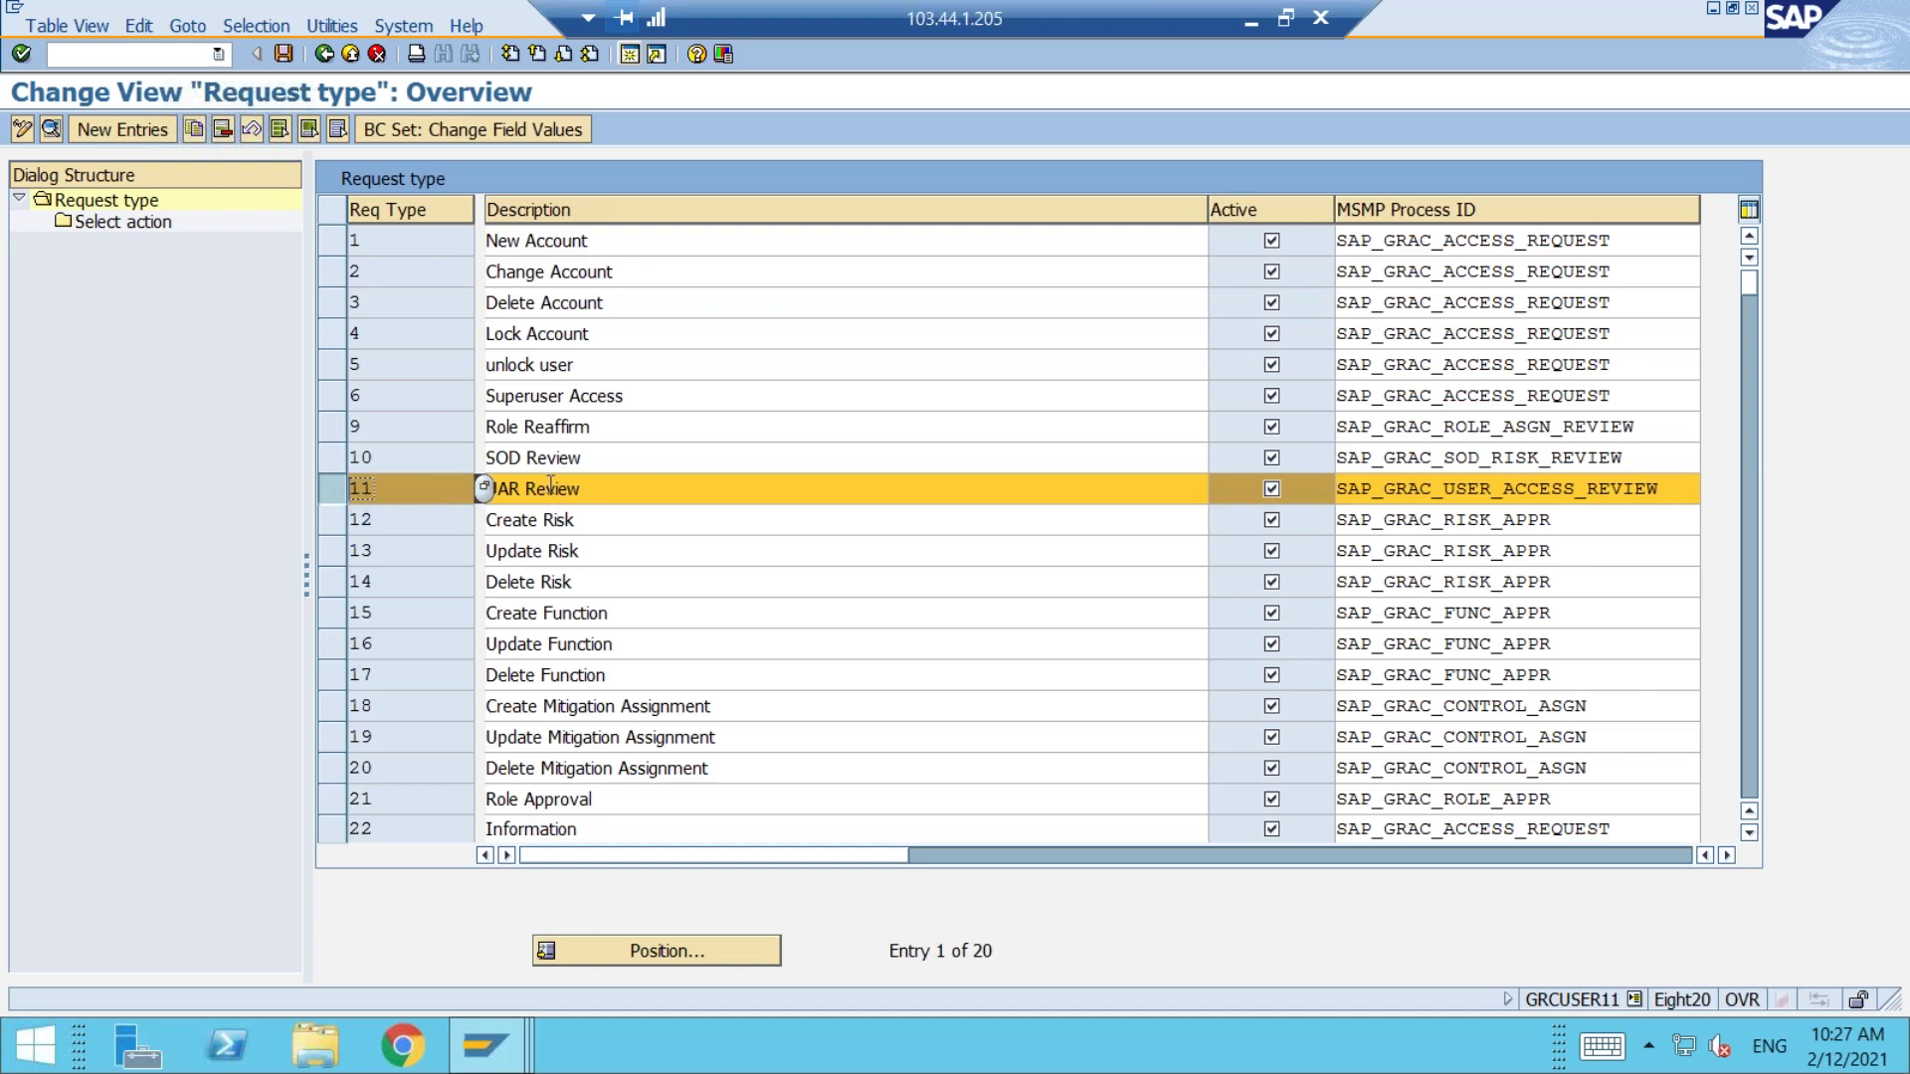
left_click(553, 487)
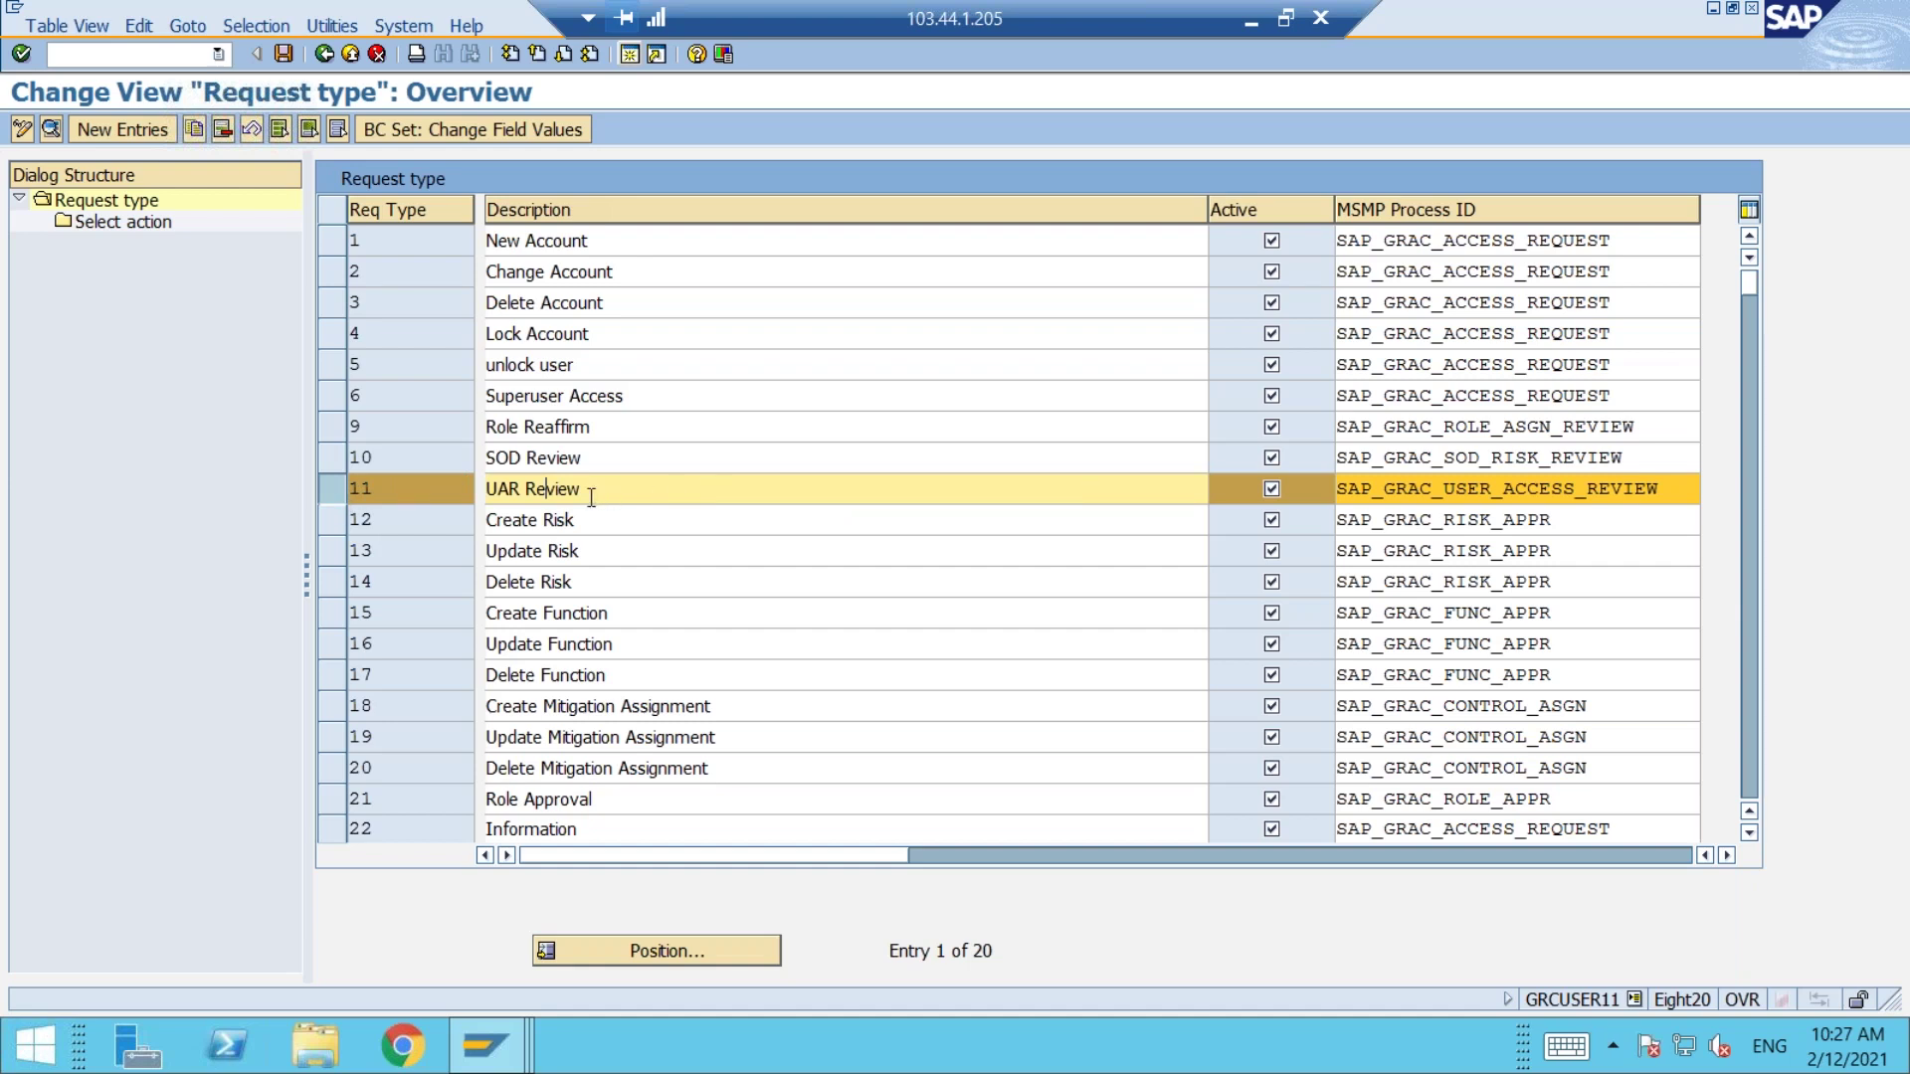
left_click_drag(591, 494, 482, 490)
left_click_drag(1677, 494, 1315, 506)
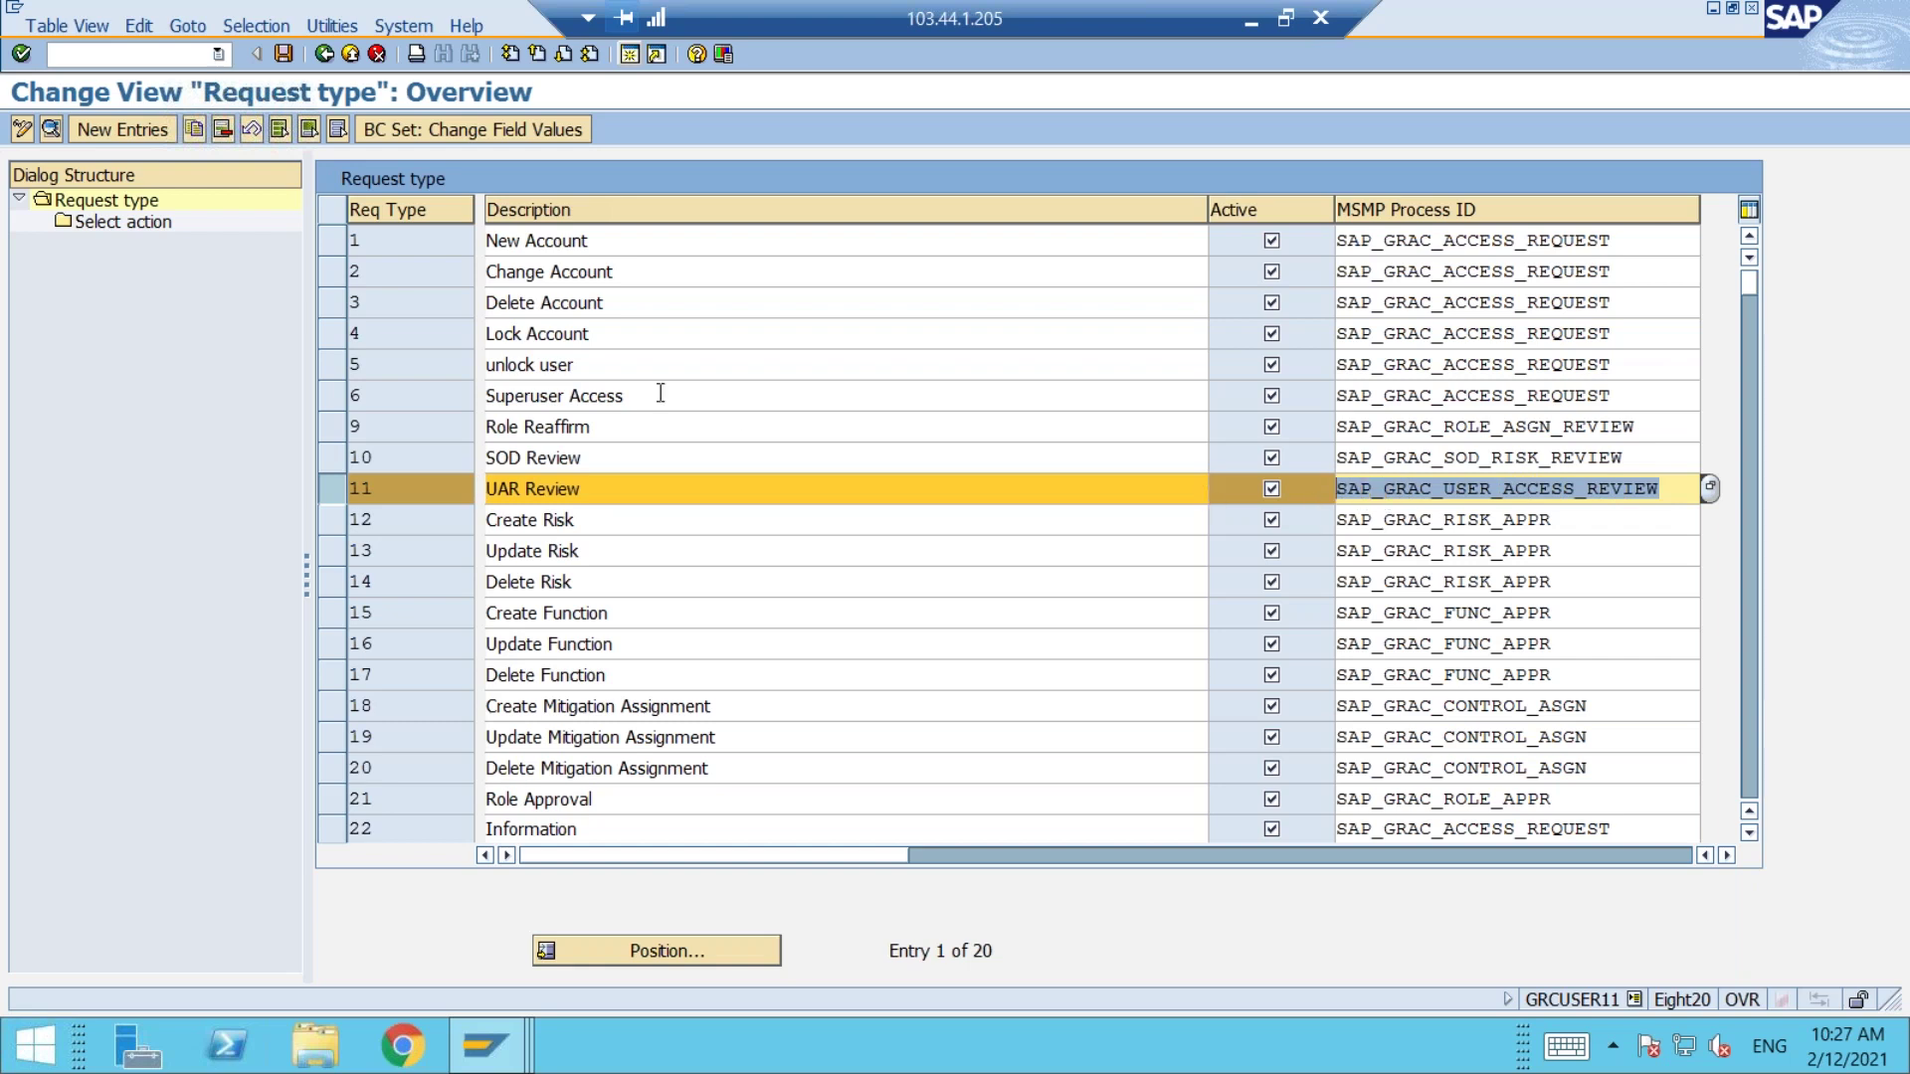
Step: Review the actions for request types 11 and 1, then save and return to the IMG
double_click(111, 223)
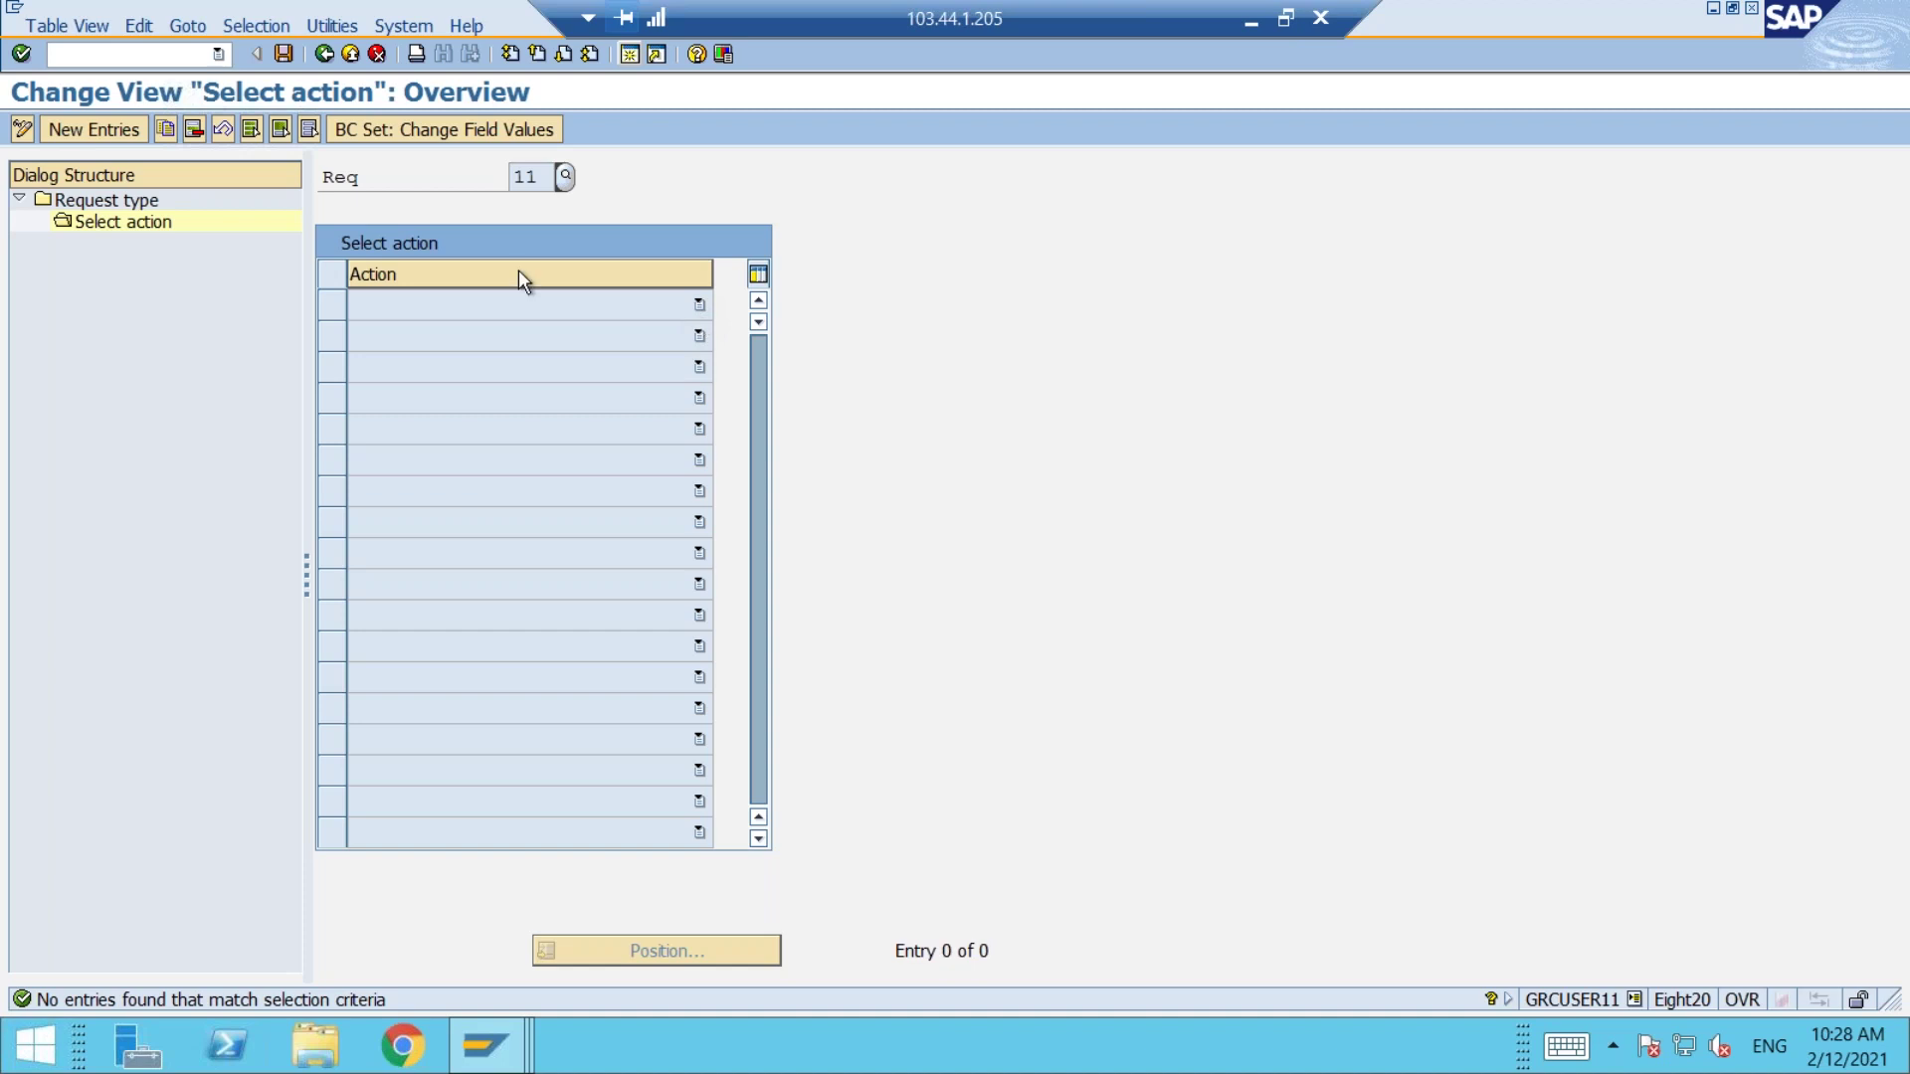
left_click(325, 54)
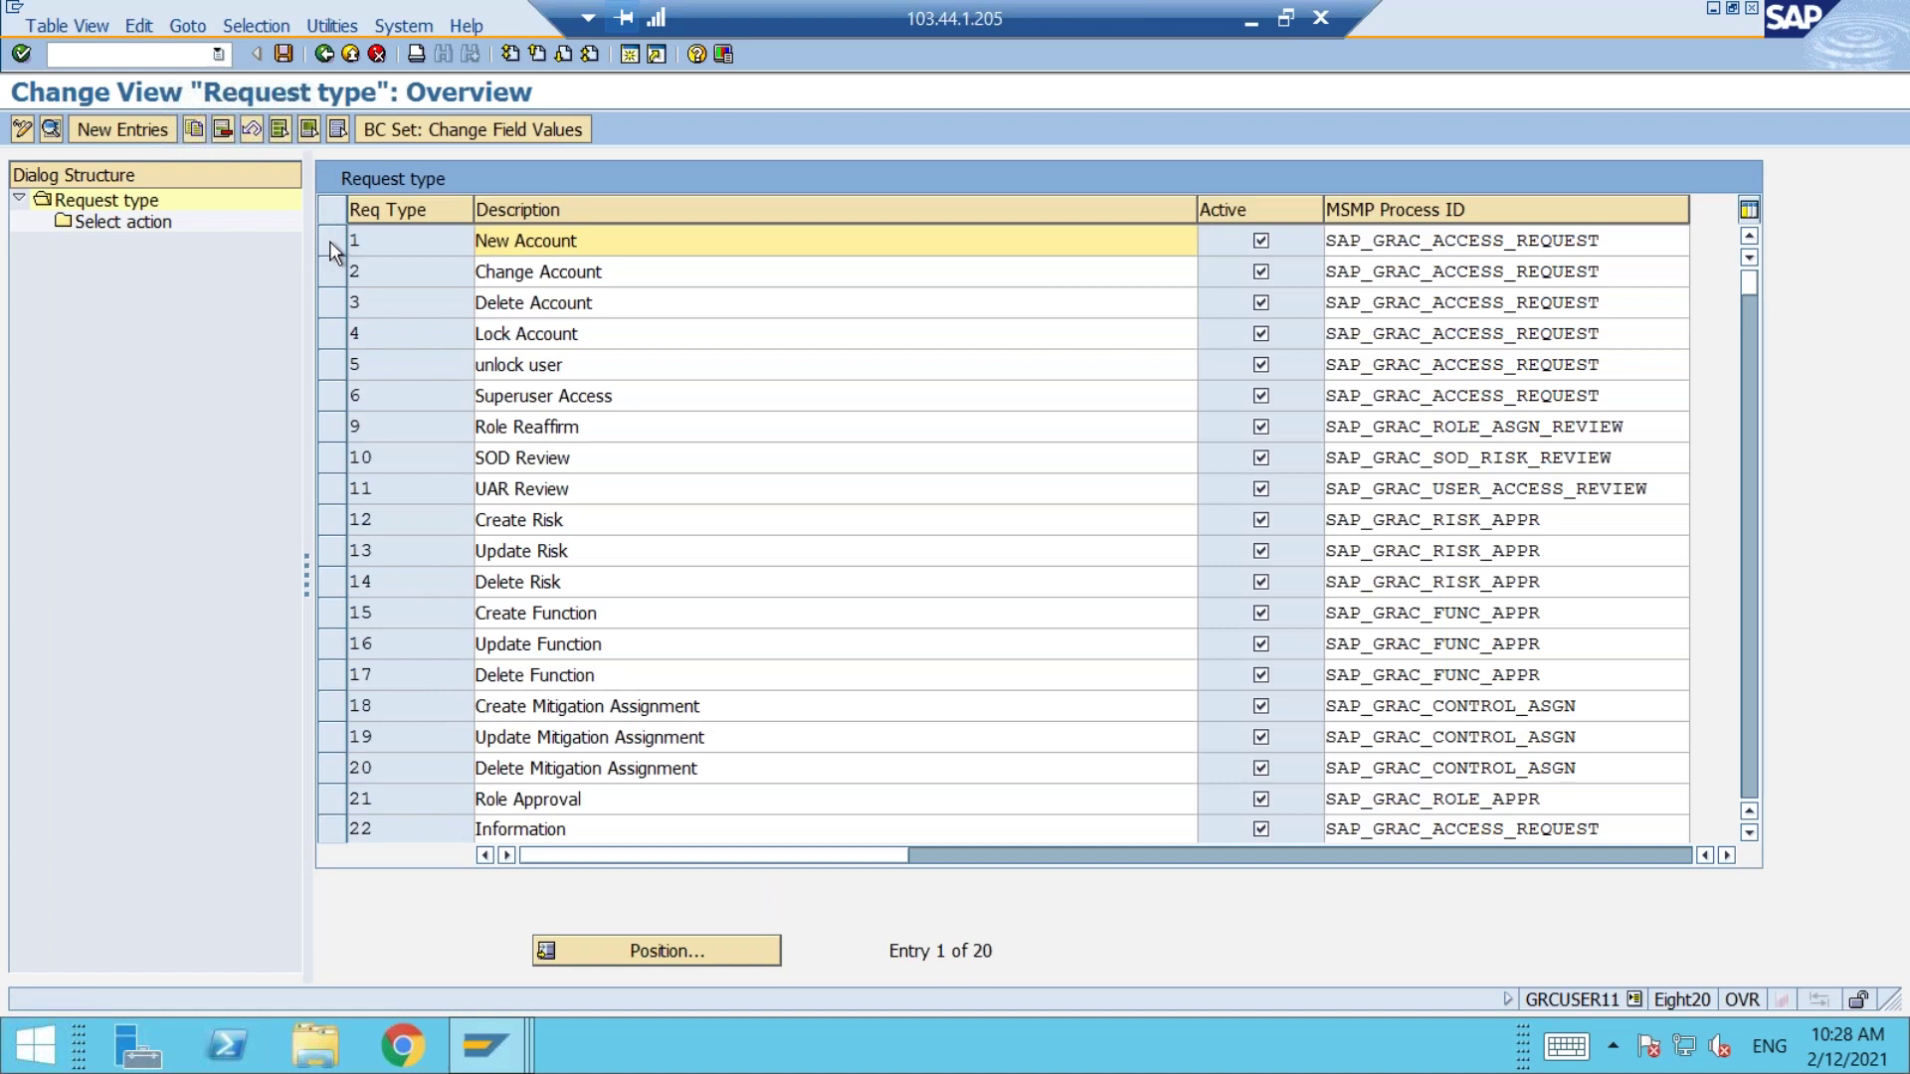
left_click(331, 239)
double_click(107, 222)
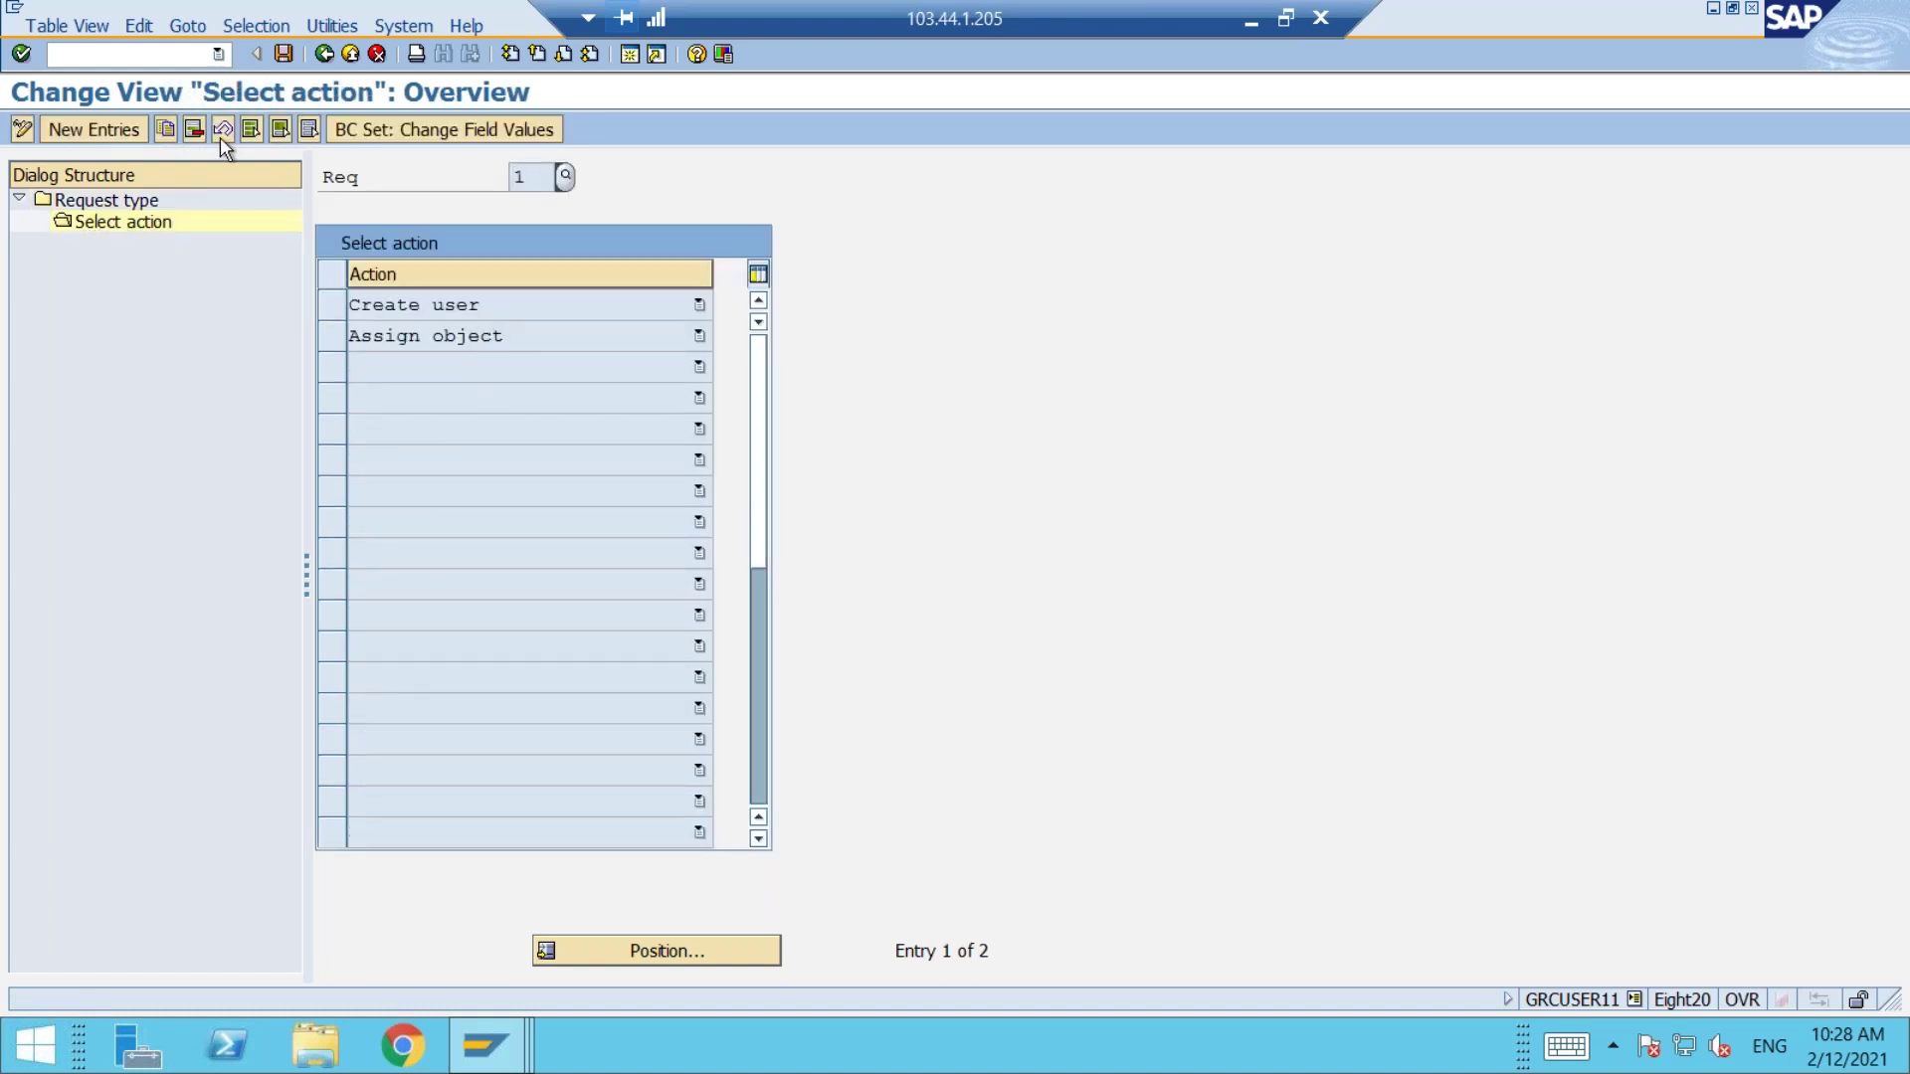
left_click(323, 53)
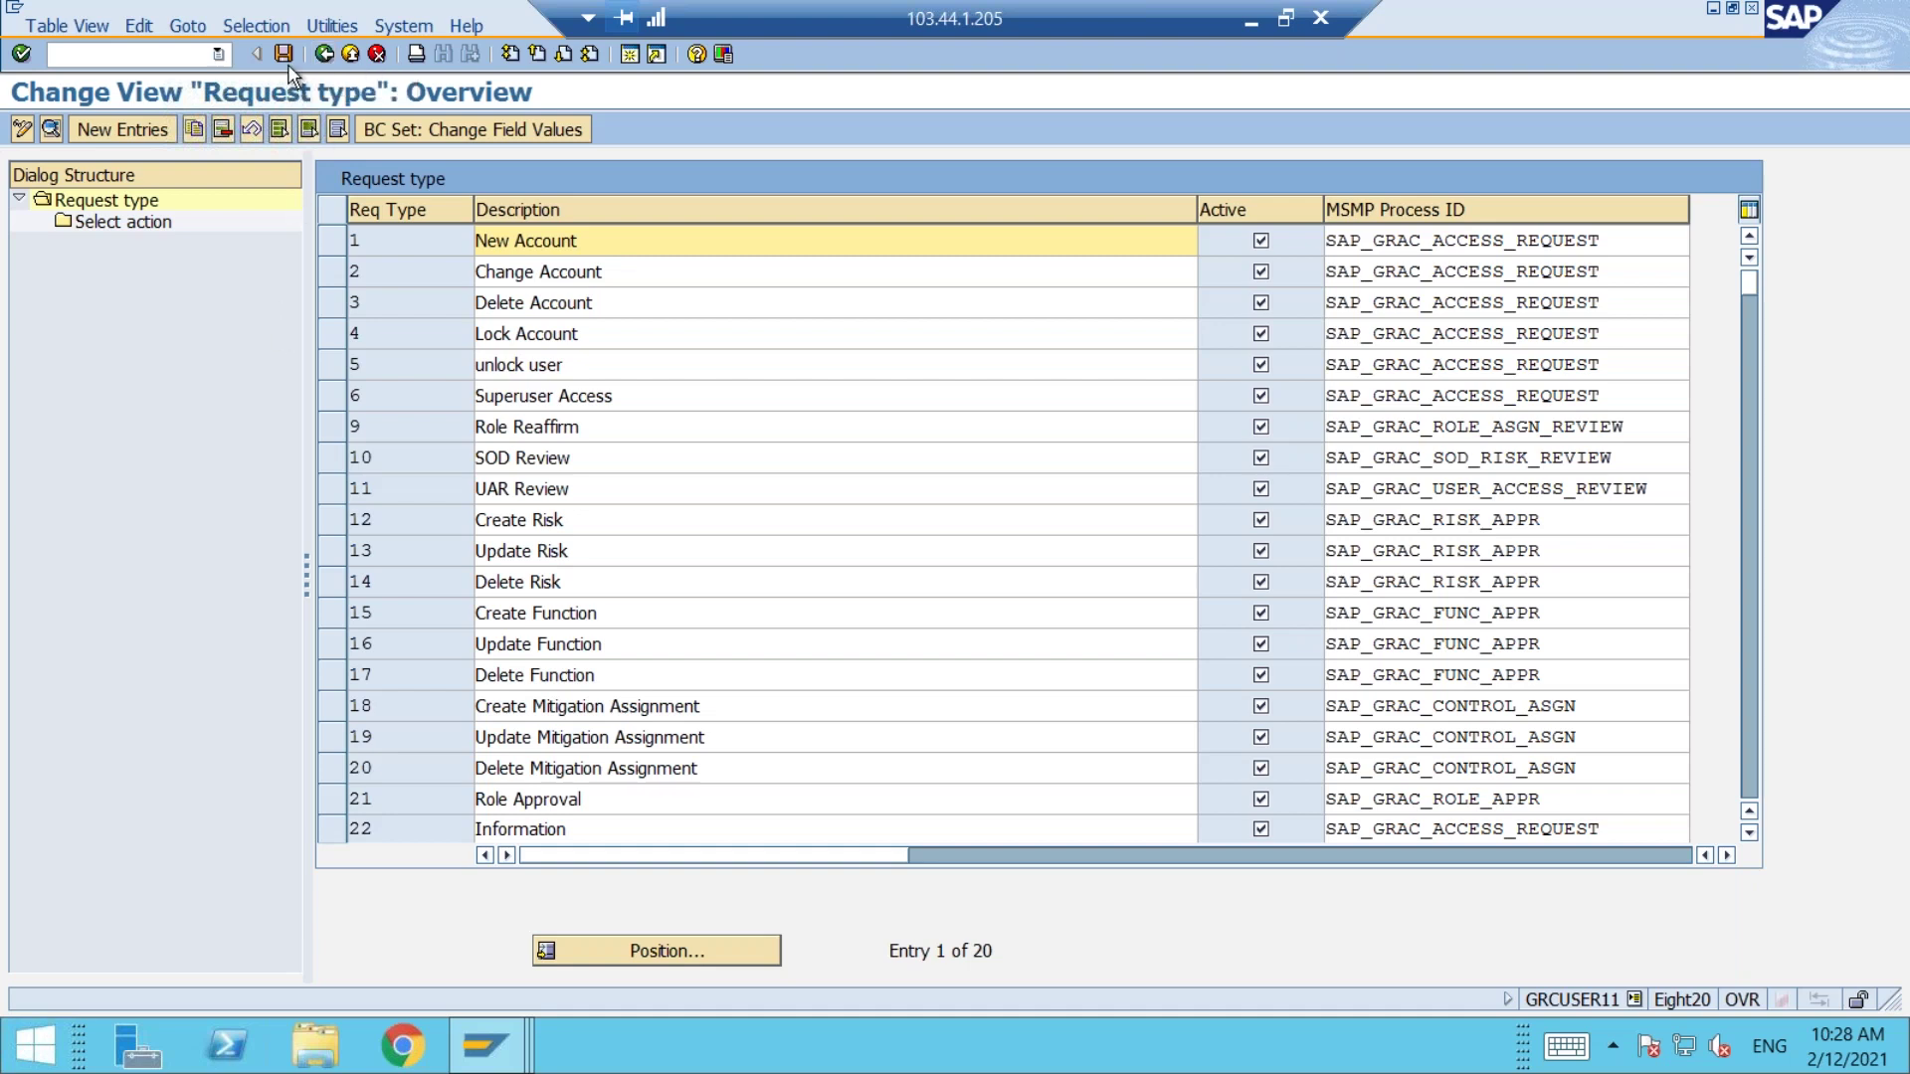
left_click(284, 52)
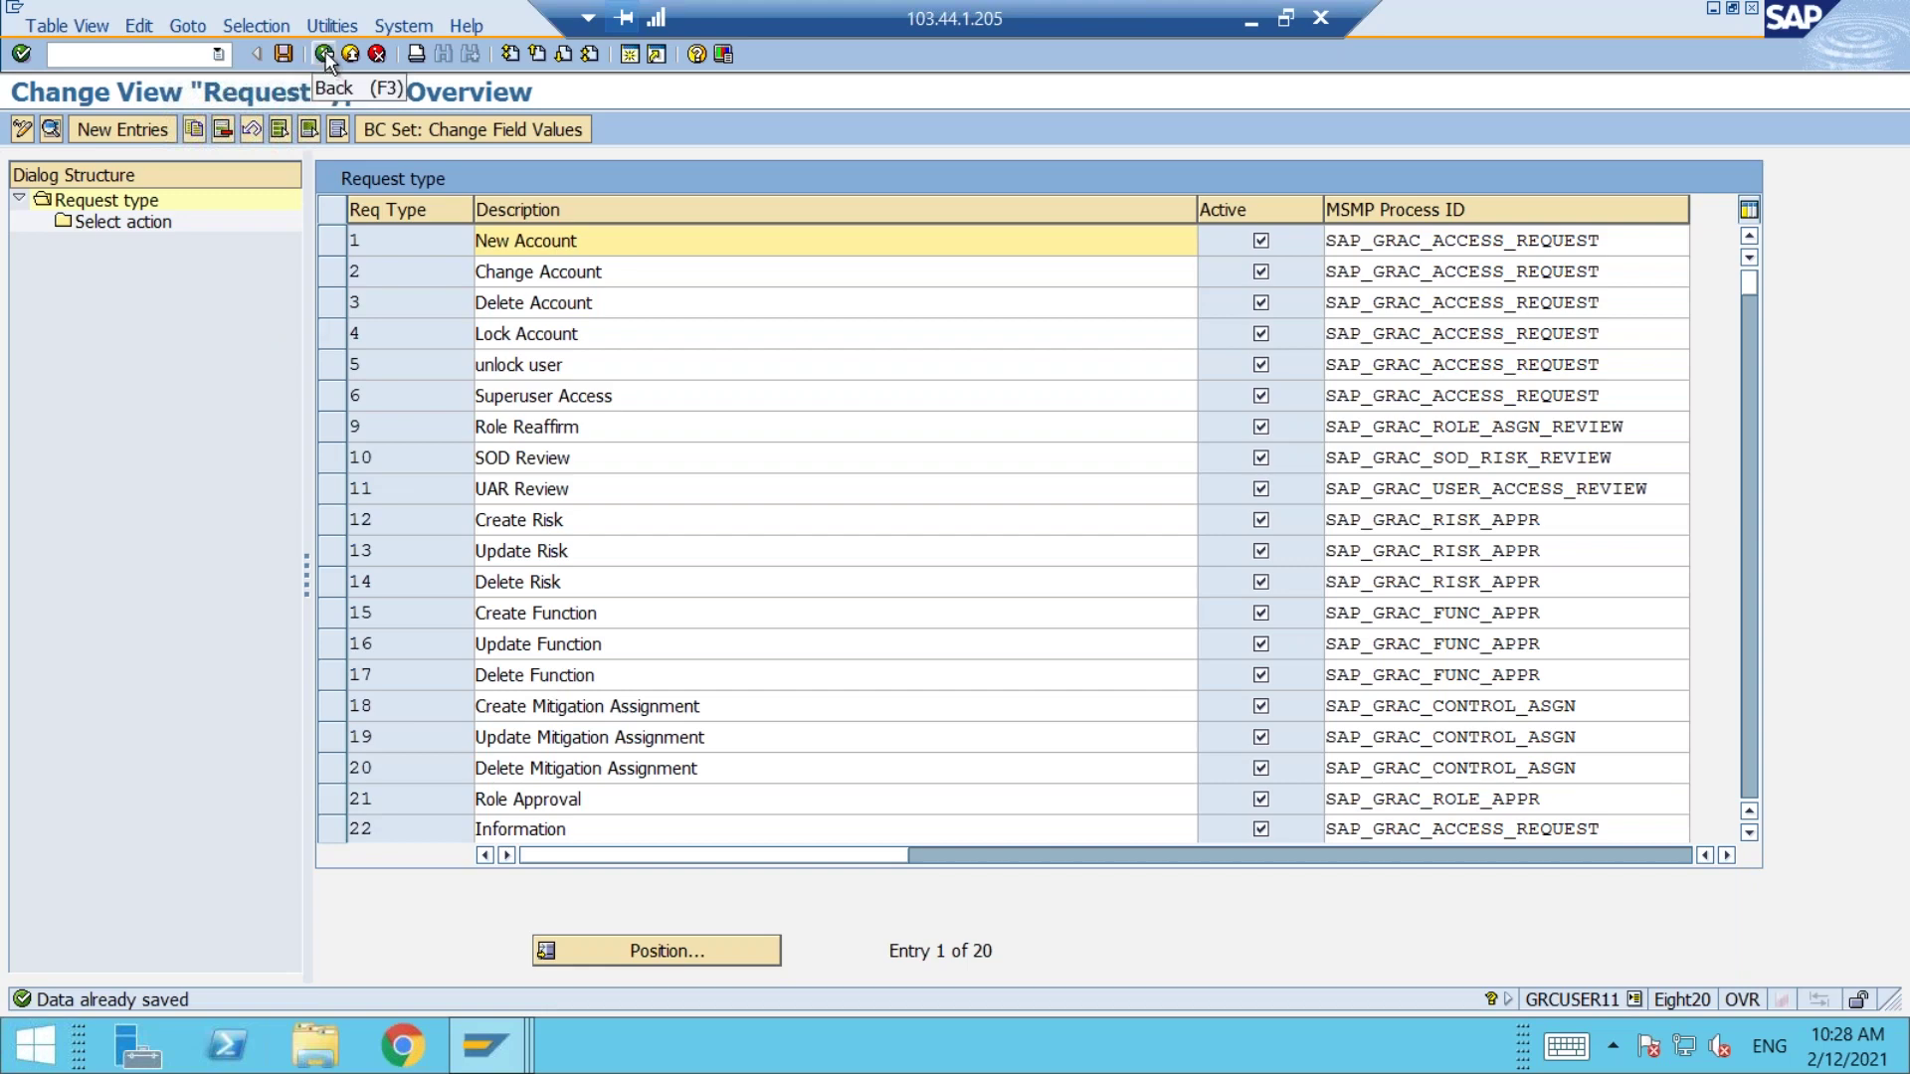
left_click(325, 56)
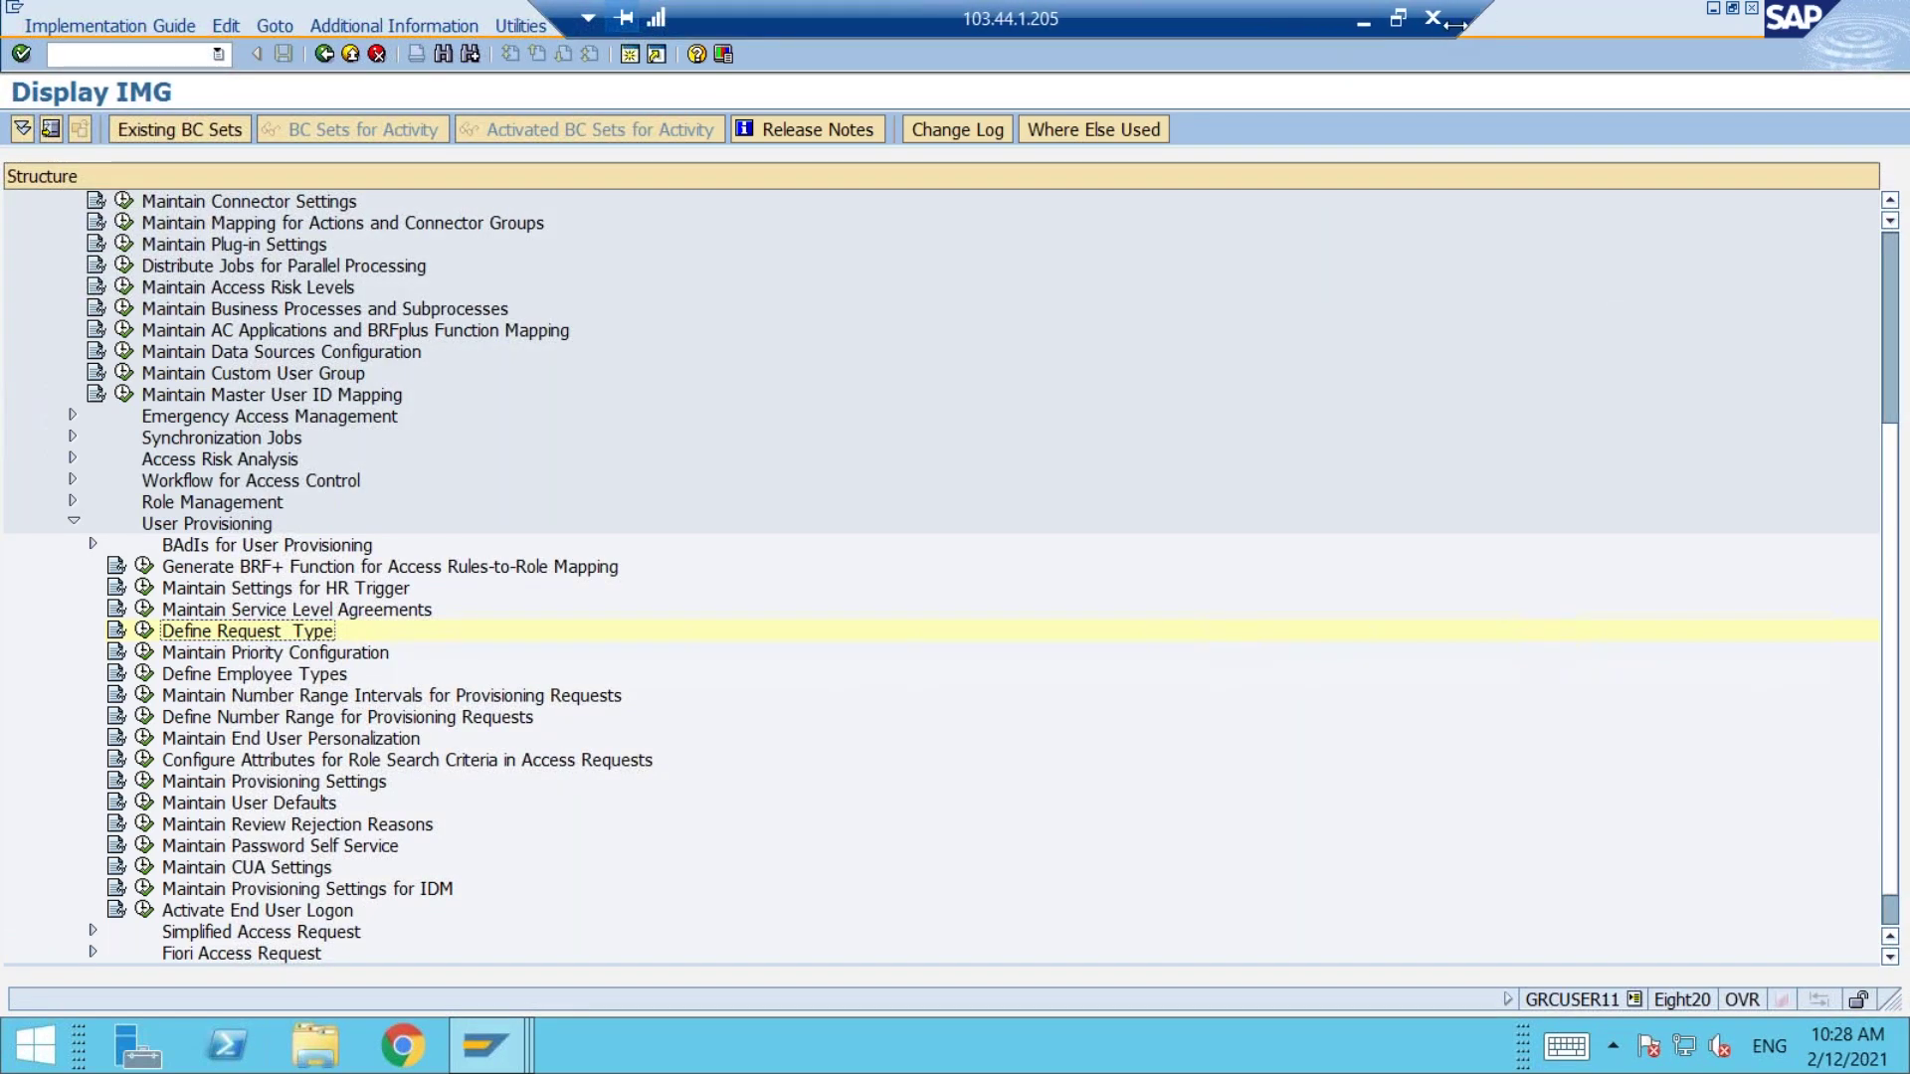
Step: Read the Word guide's instructions for parameter 2004, then bring the remote SAP session back
left_click(1365, 22)
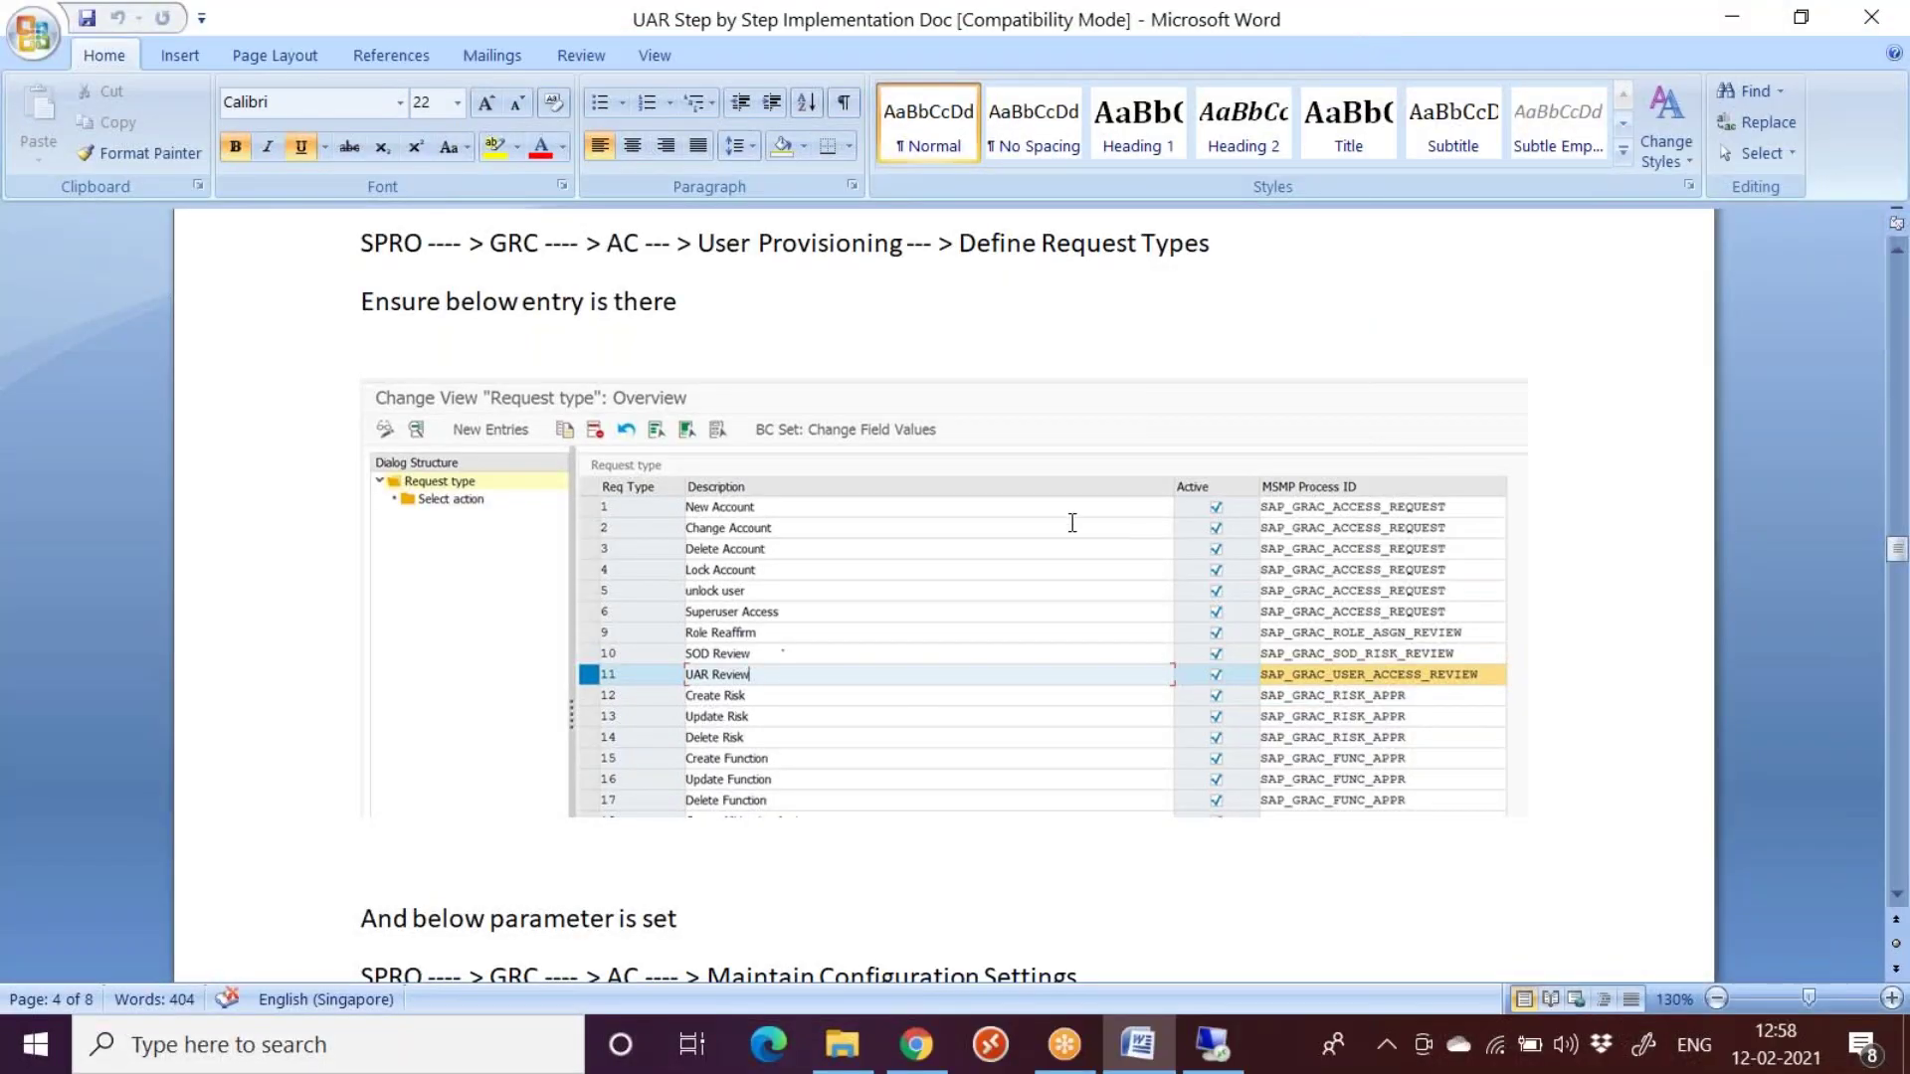
scroll(954, 549, "up", 1)
scroll(955, 549, "down", 3)
left_click(364, 542)
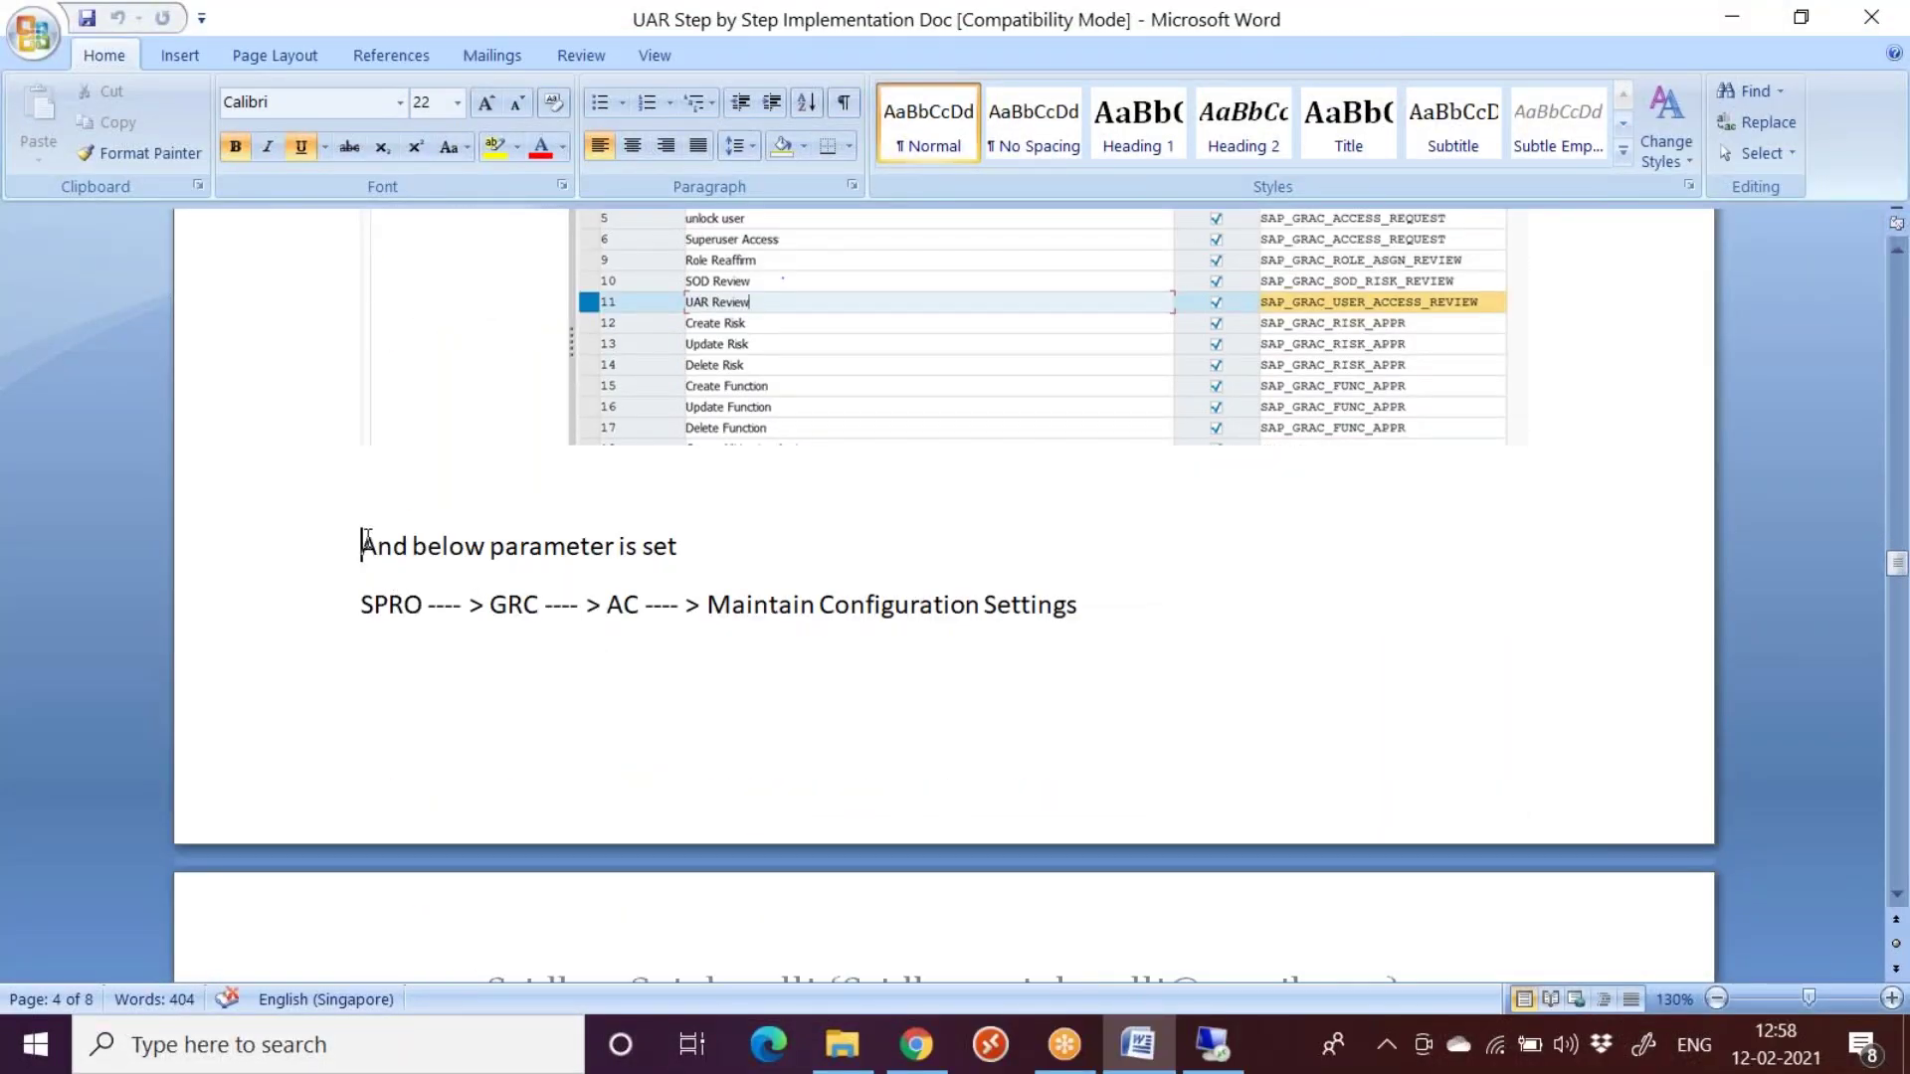
left_click_drag(366, 542, 683, 544)
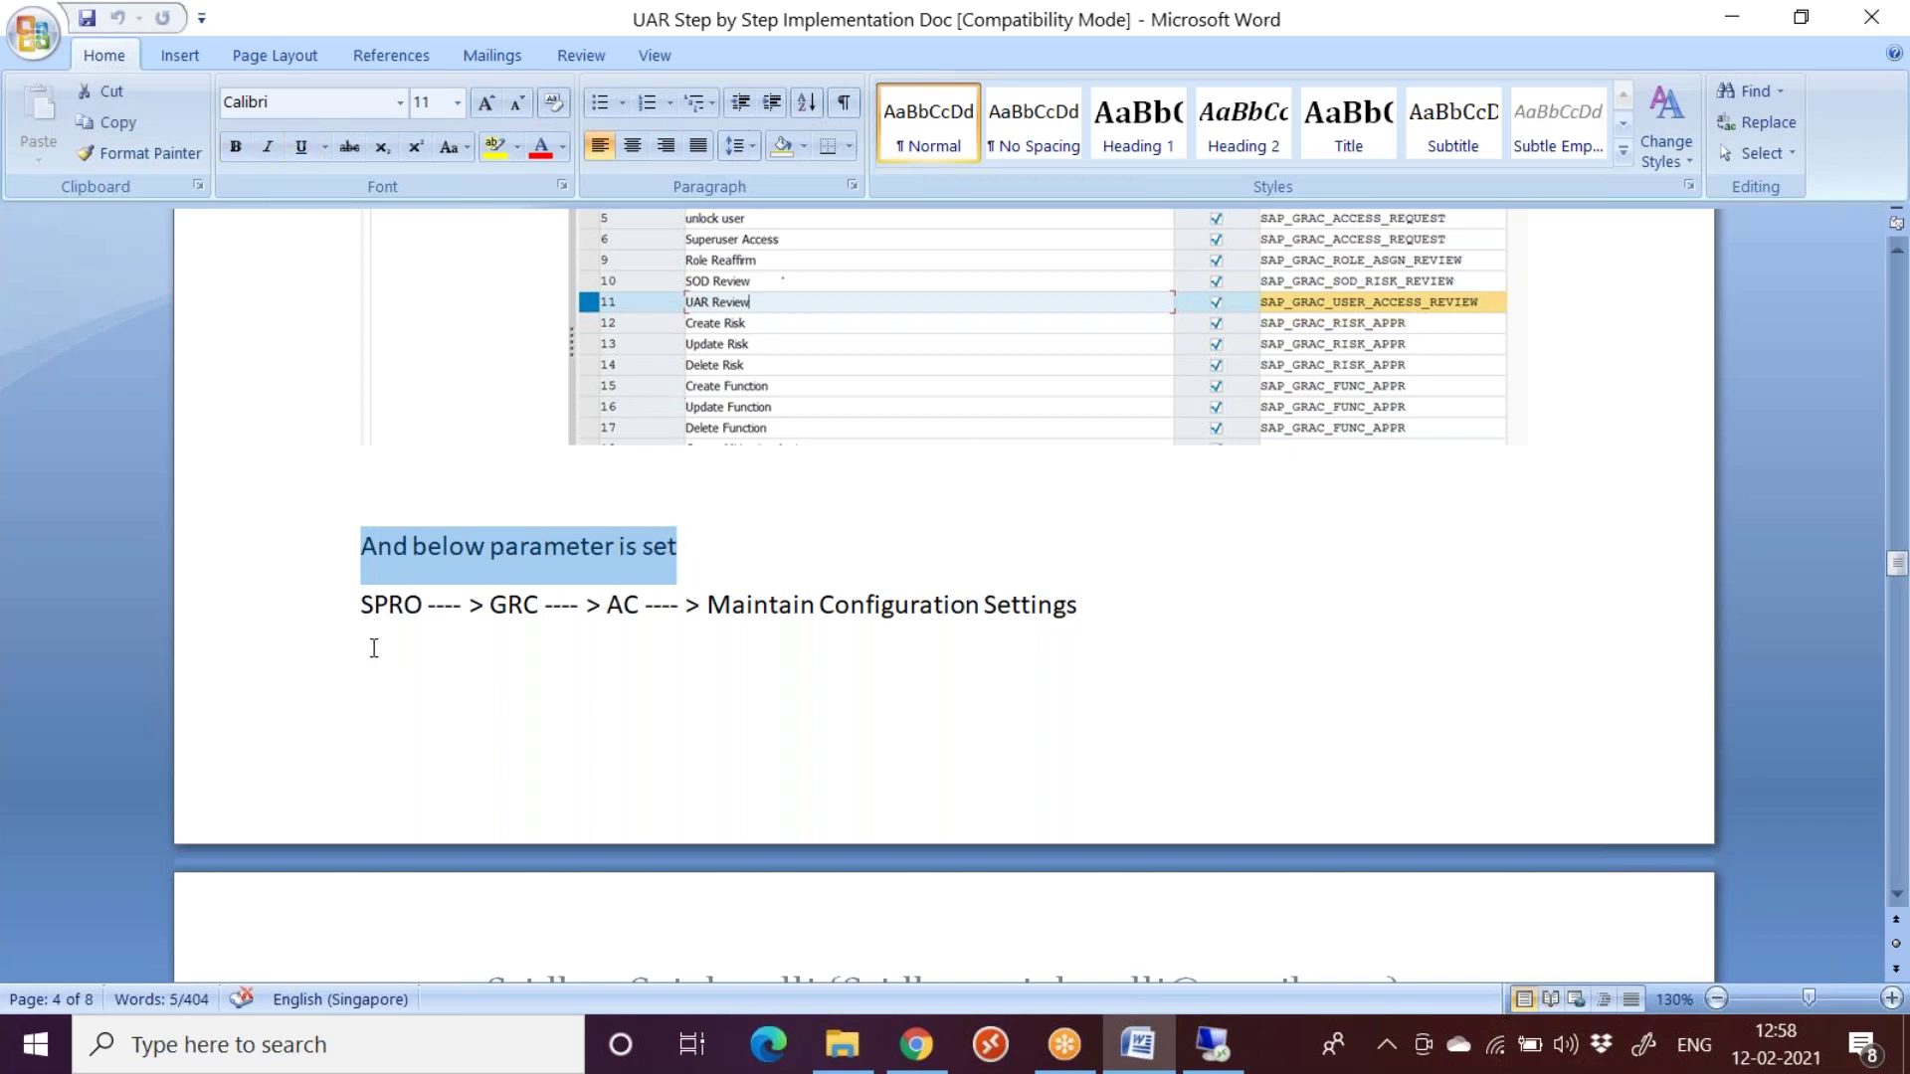
scroll(636, 772, "down", 3)
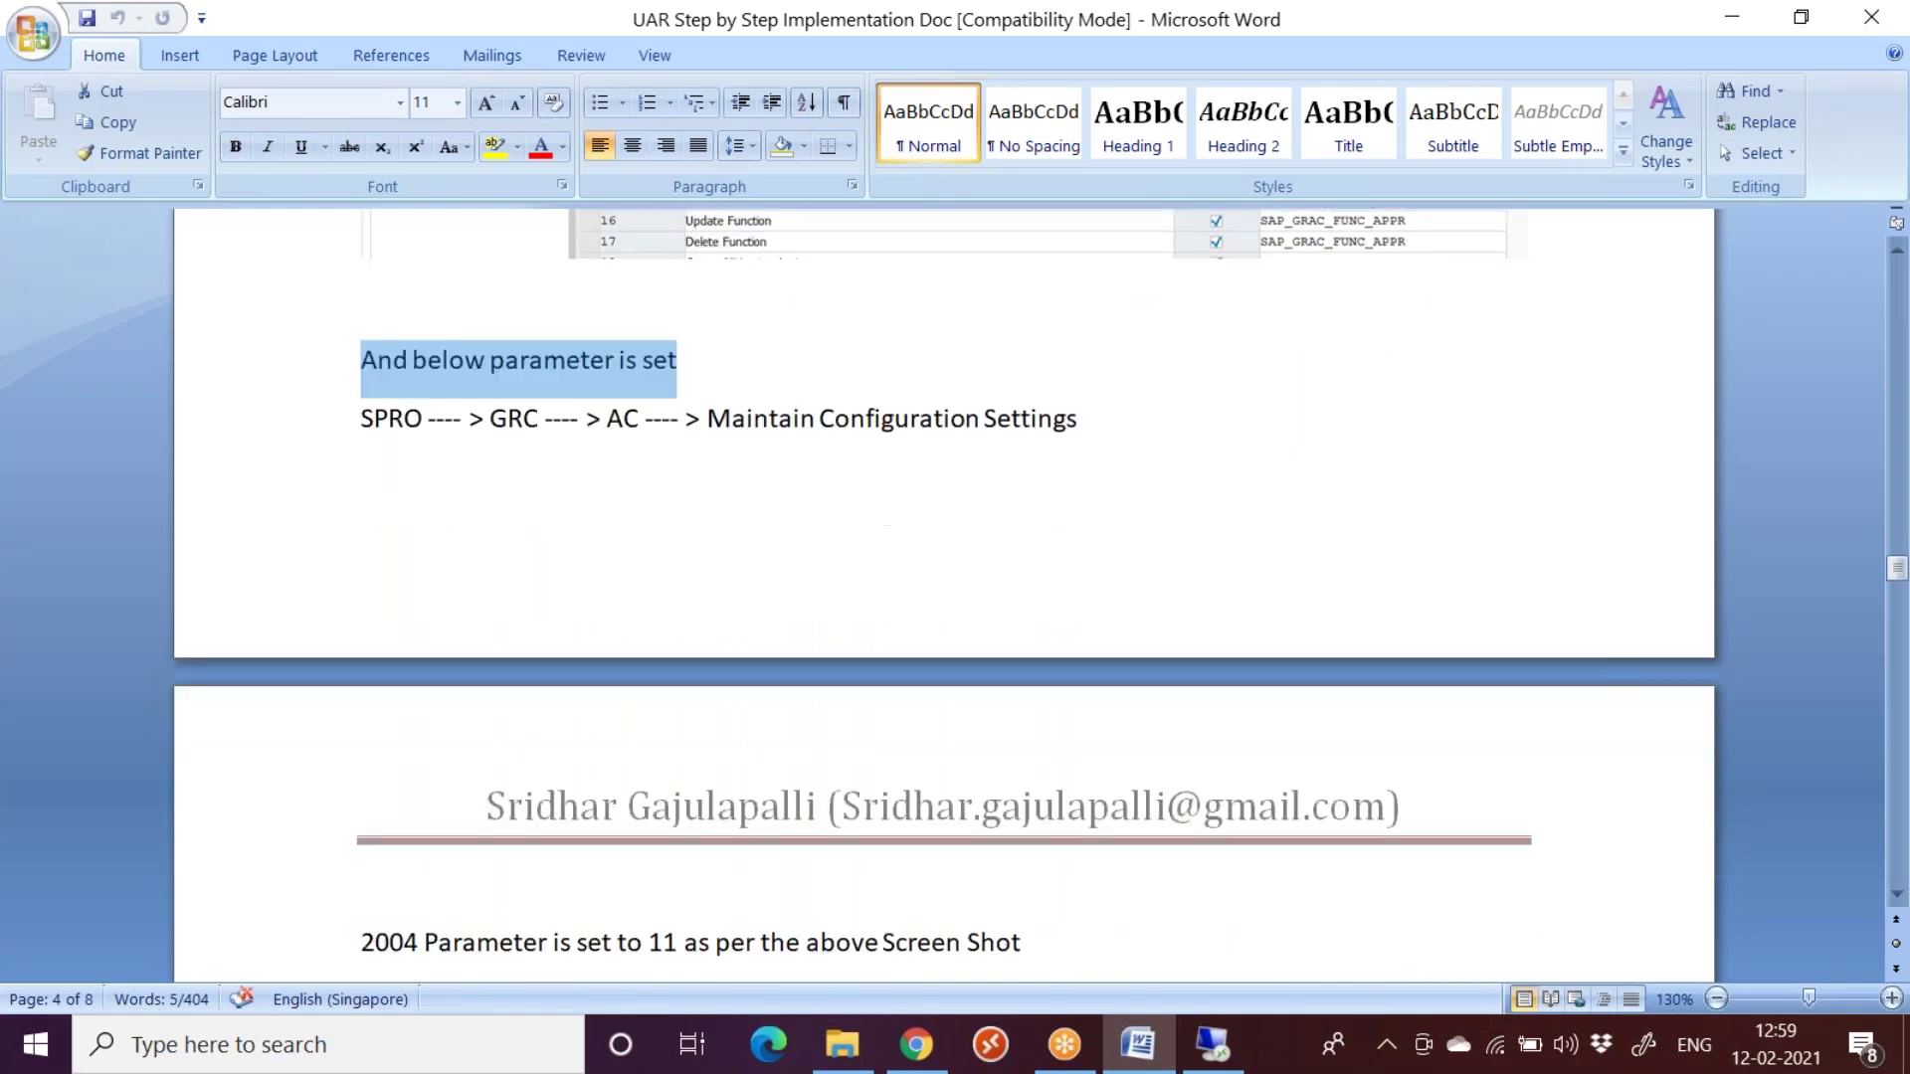
scroll(1039, 597, "down", 1)
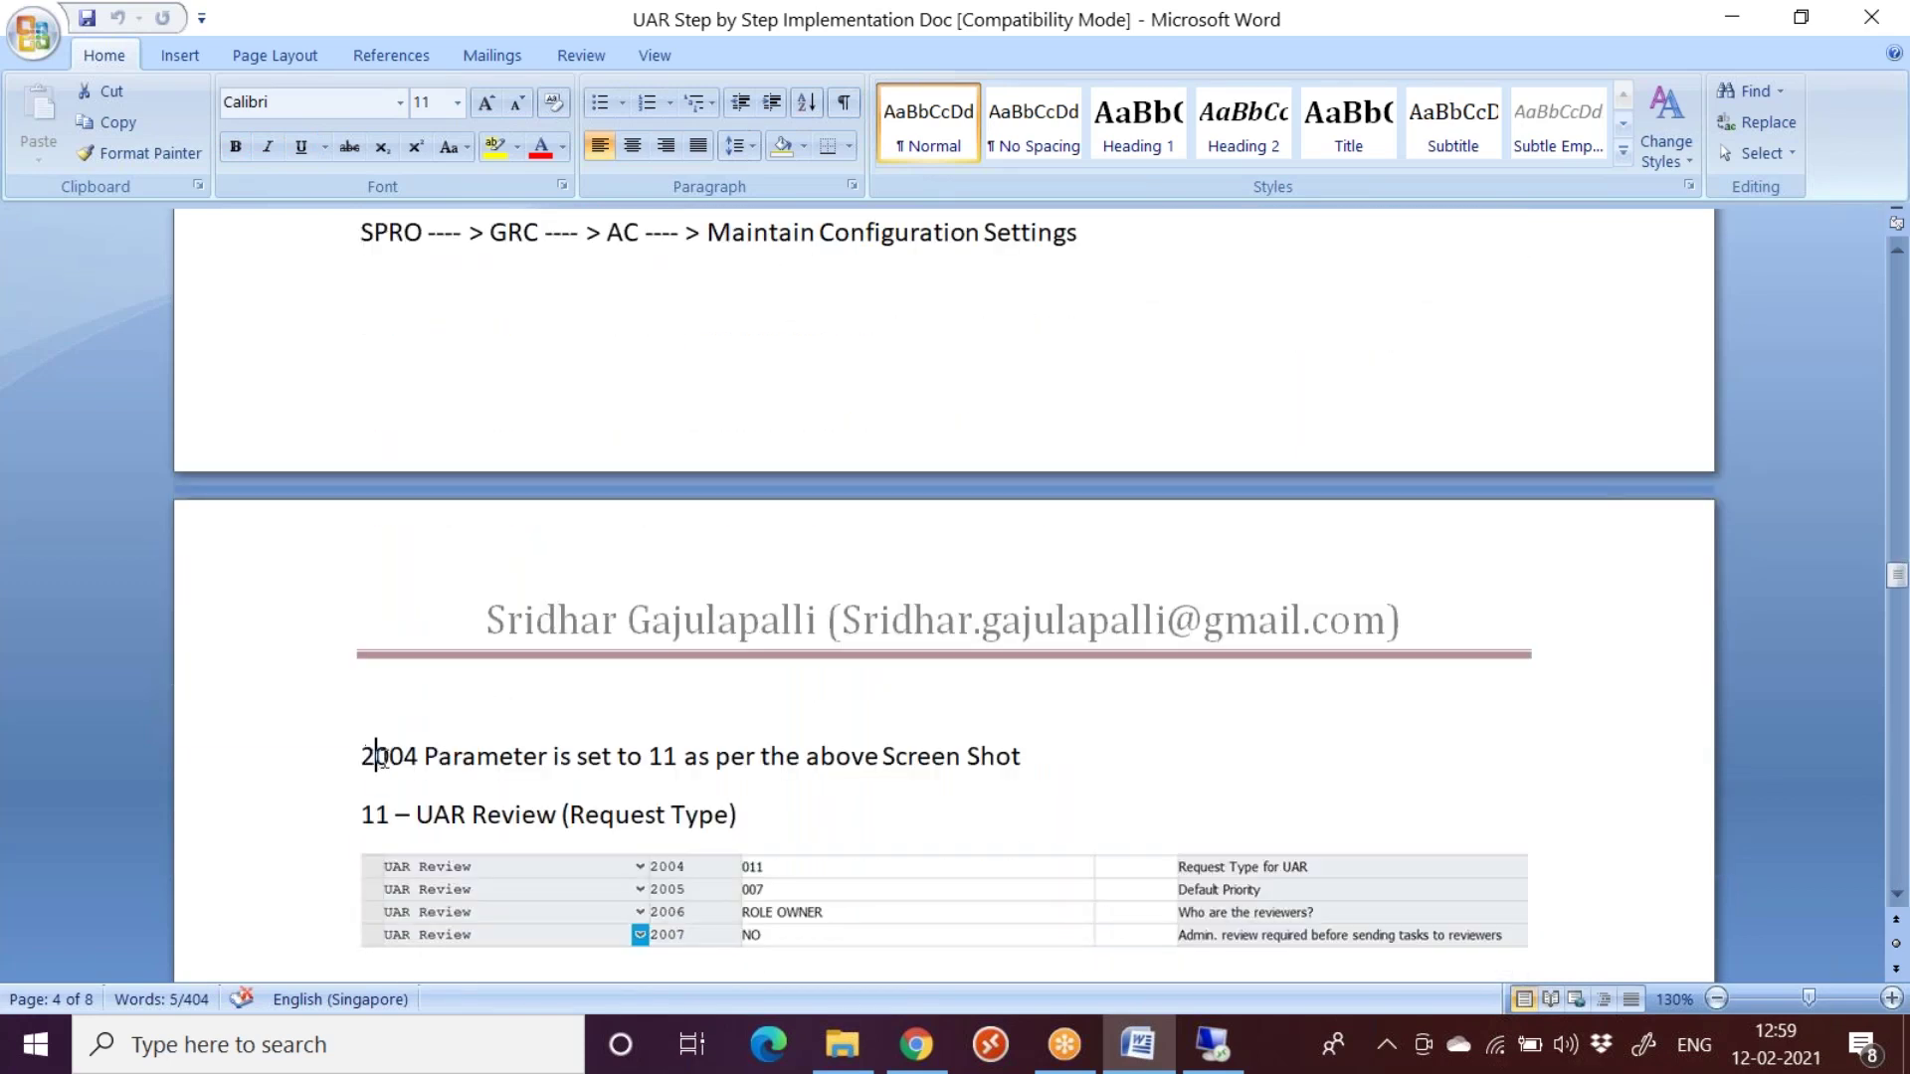
left_click_drag(375, 766, 413, 768)
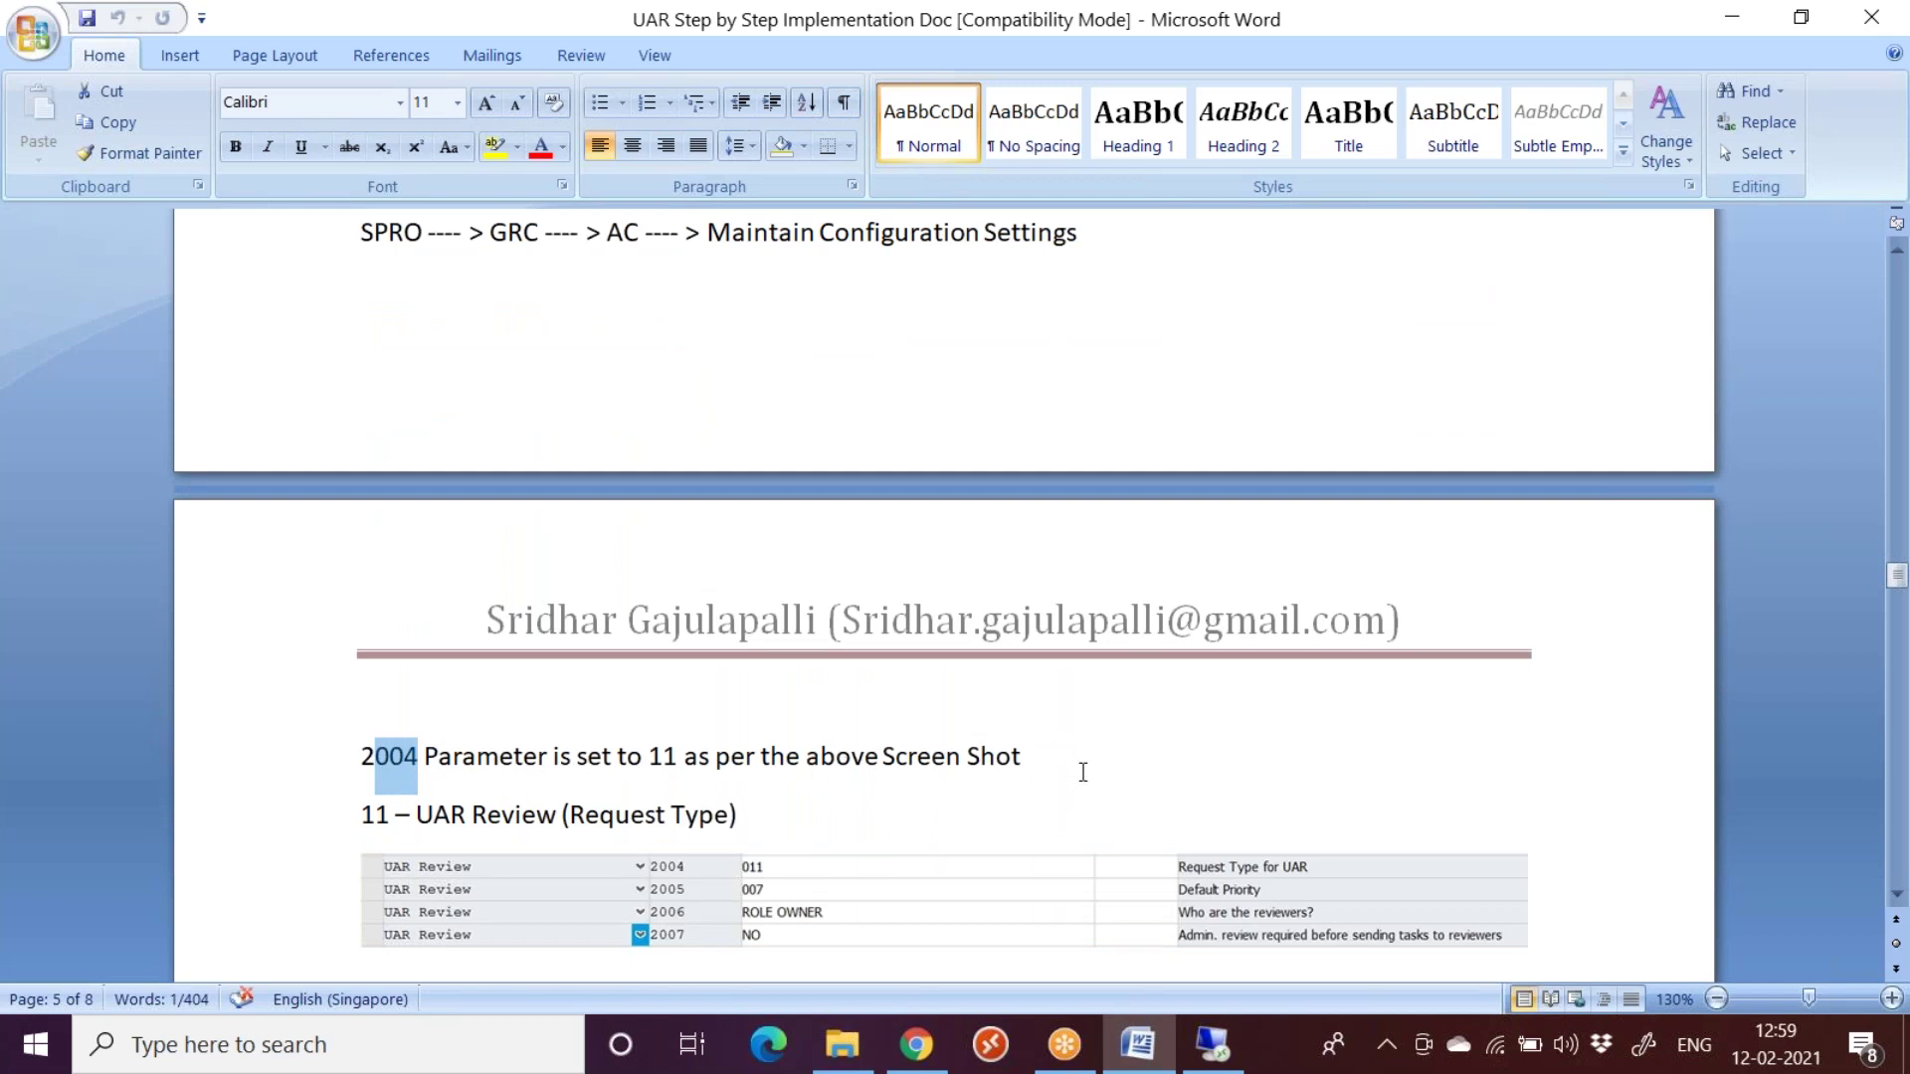
scroll(1084, 772, "down", 1)
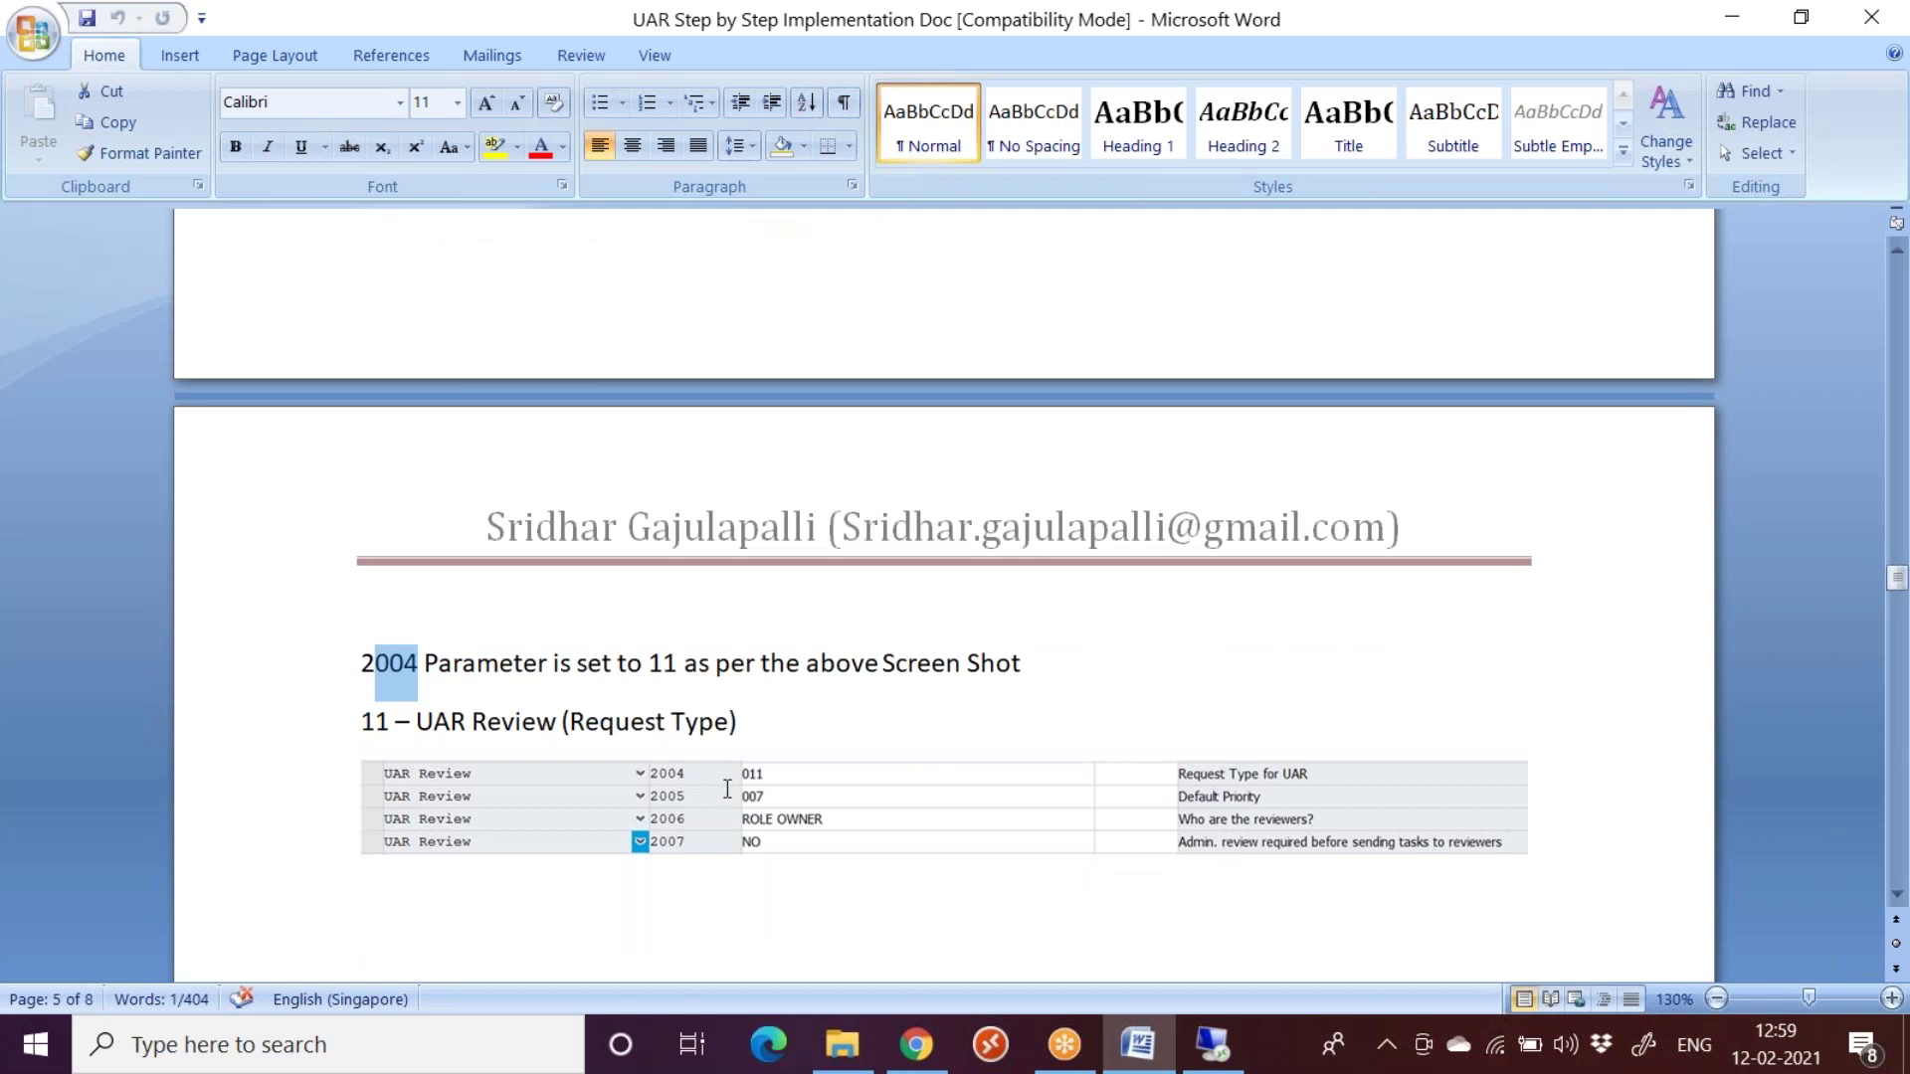
scroll(727, 788, "down", 1)
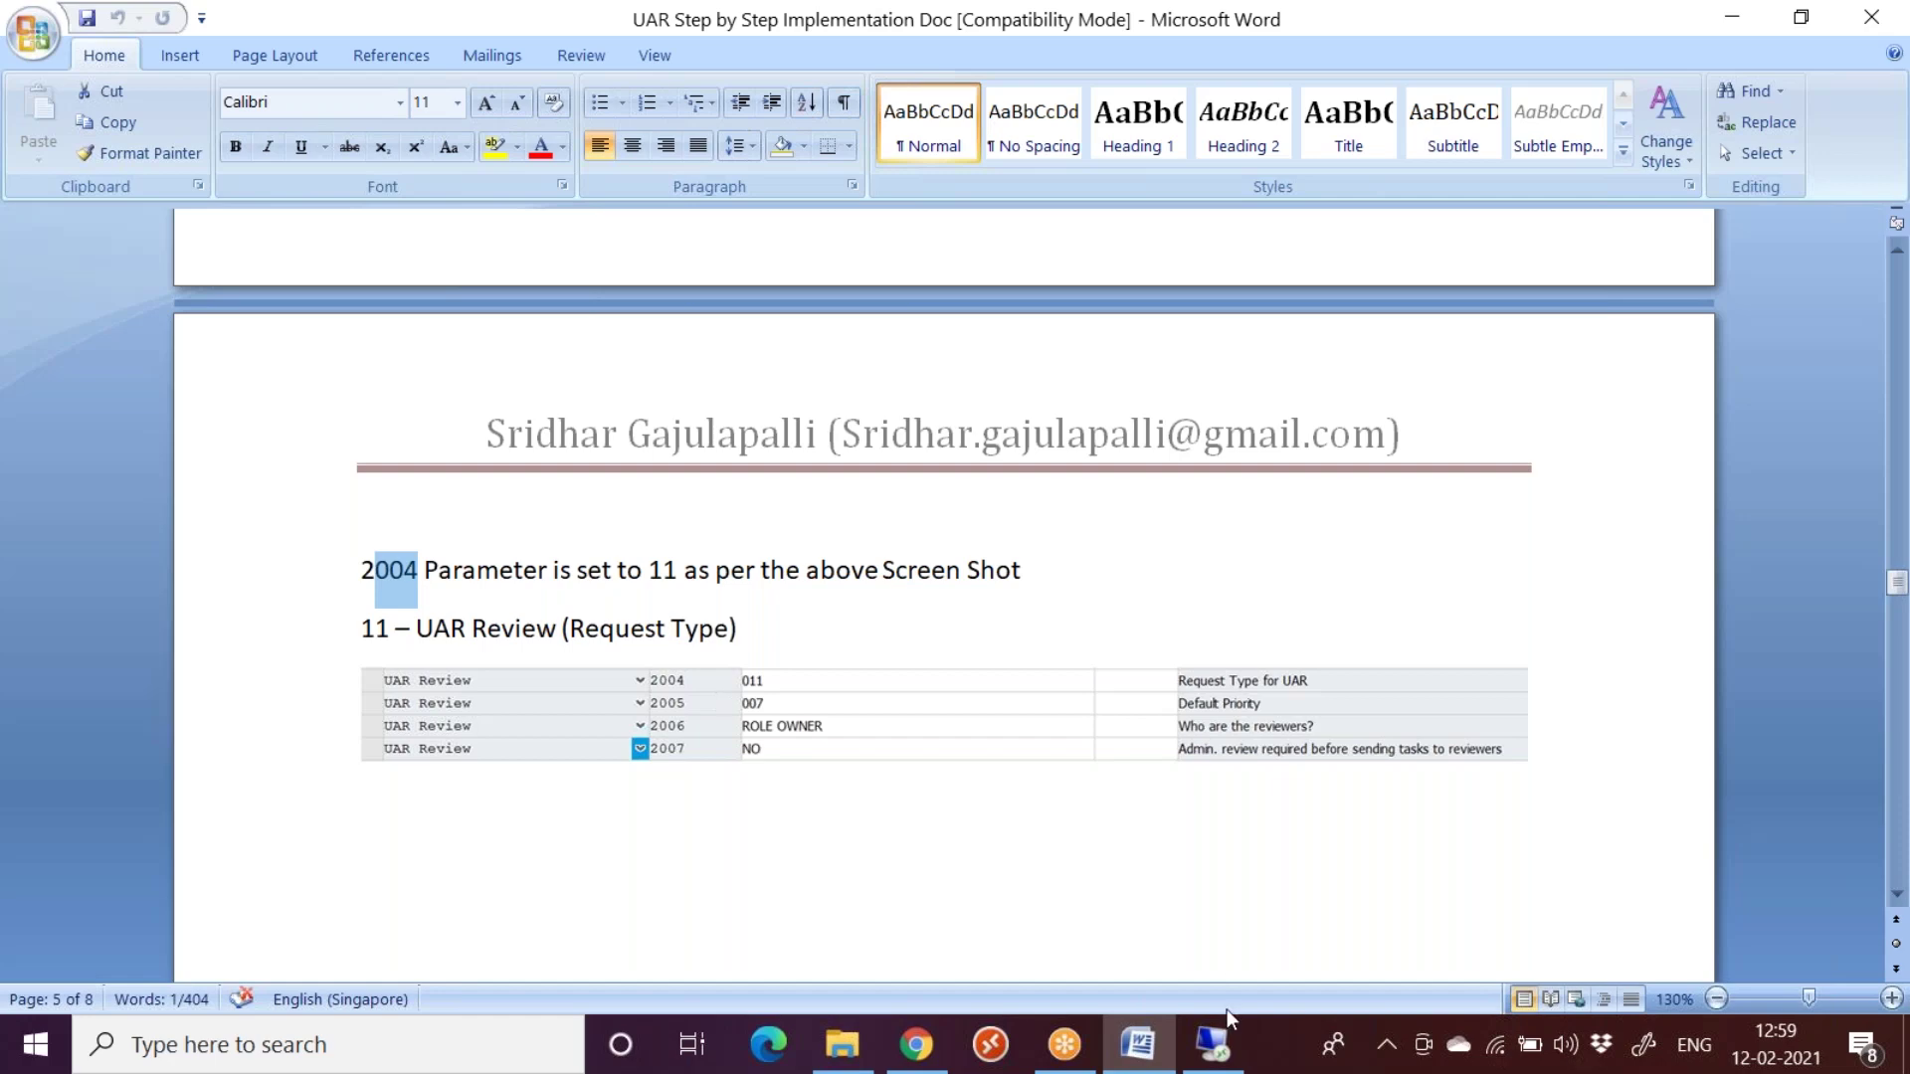
left_click(1213, 1044)
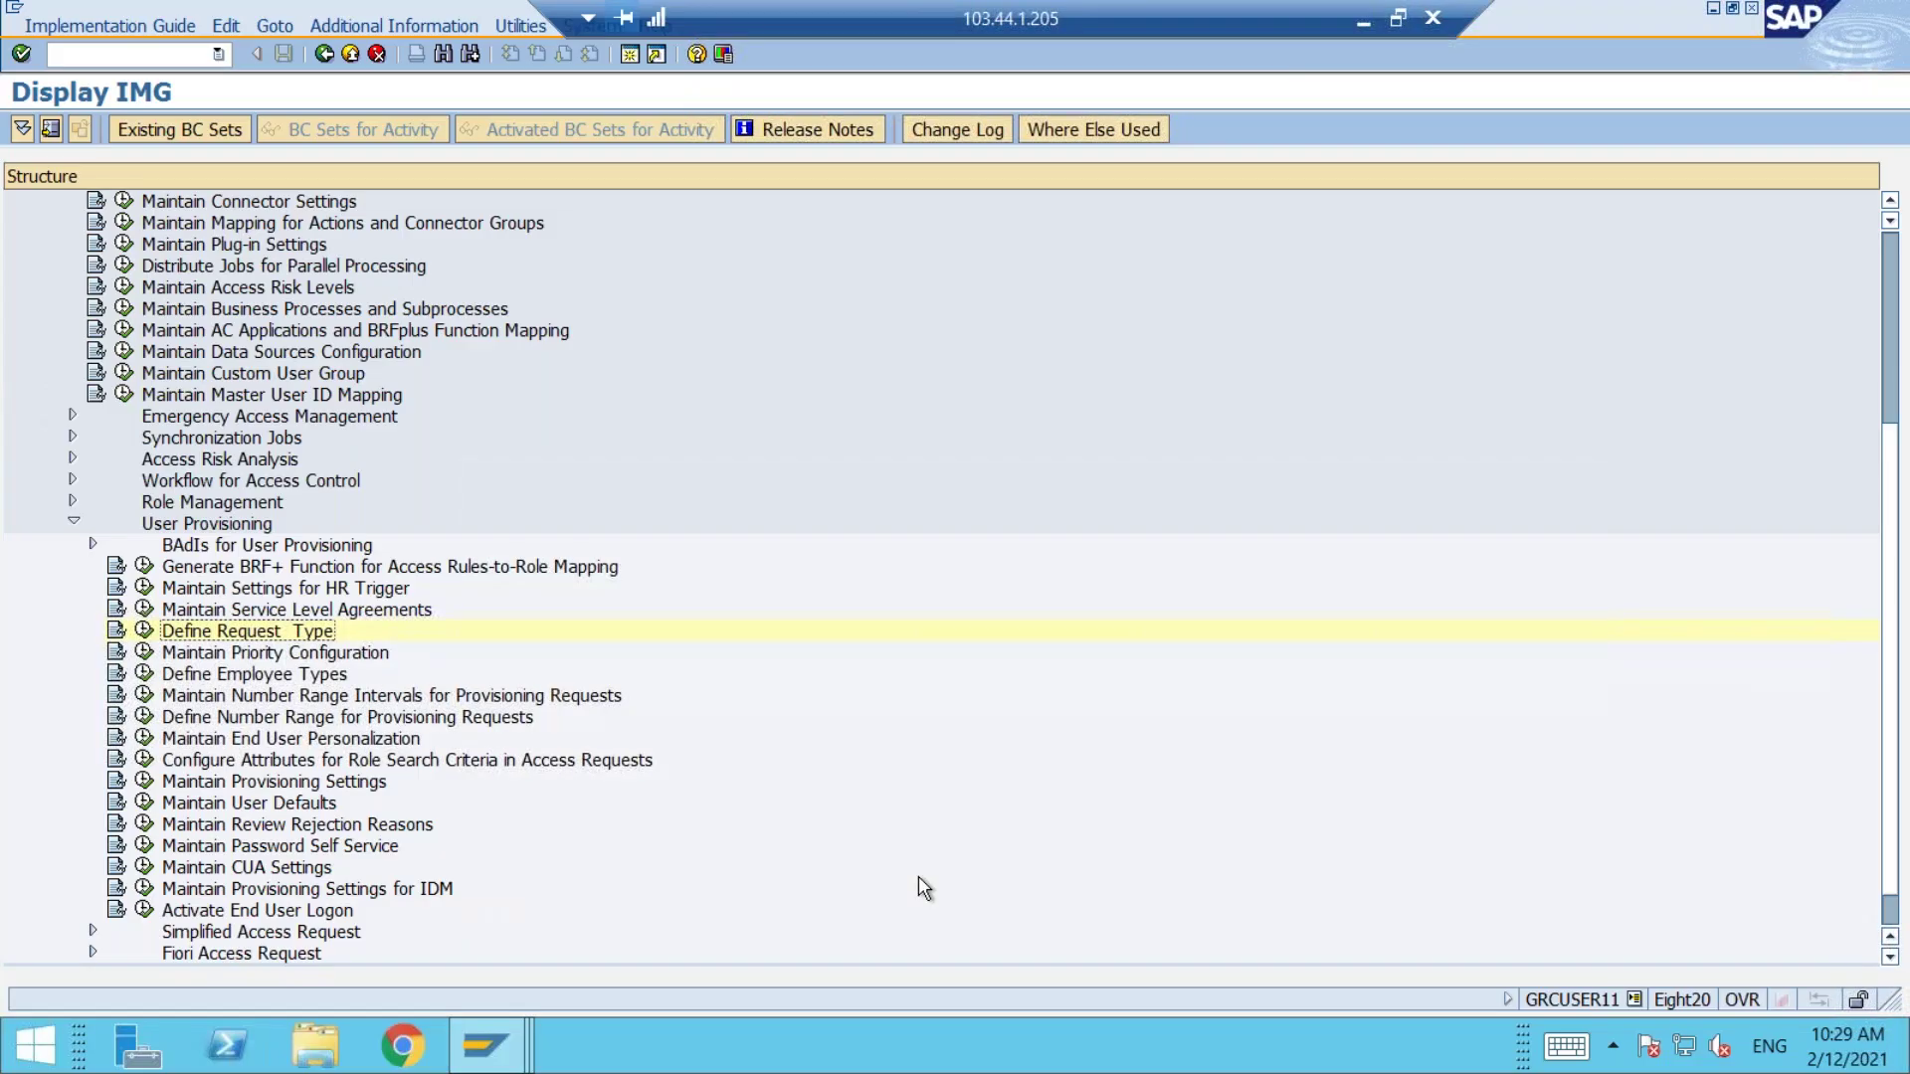
Step: Run Maintain Configuration Settings and scroll down to select the UAR Review 2004 row
left_click(94, 545)
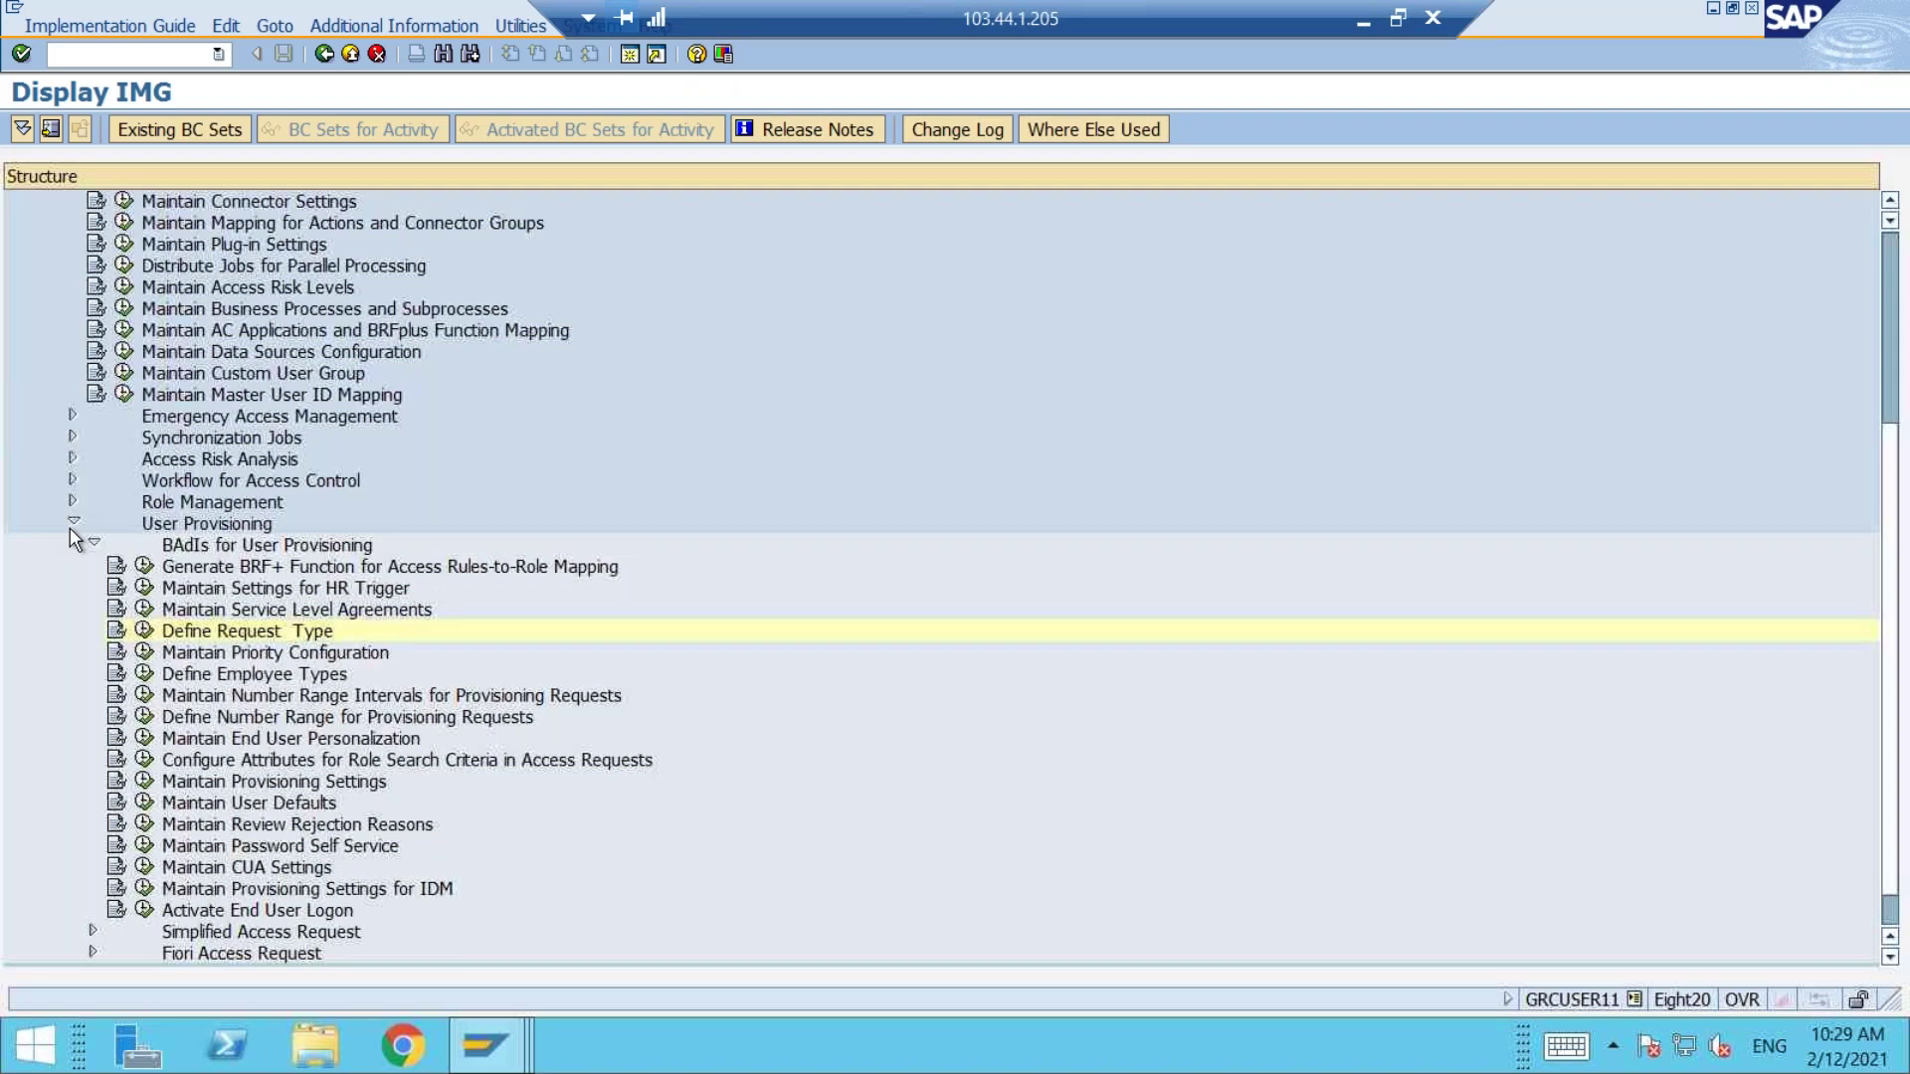
left_click(72, 523)
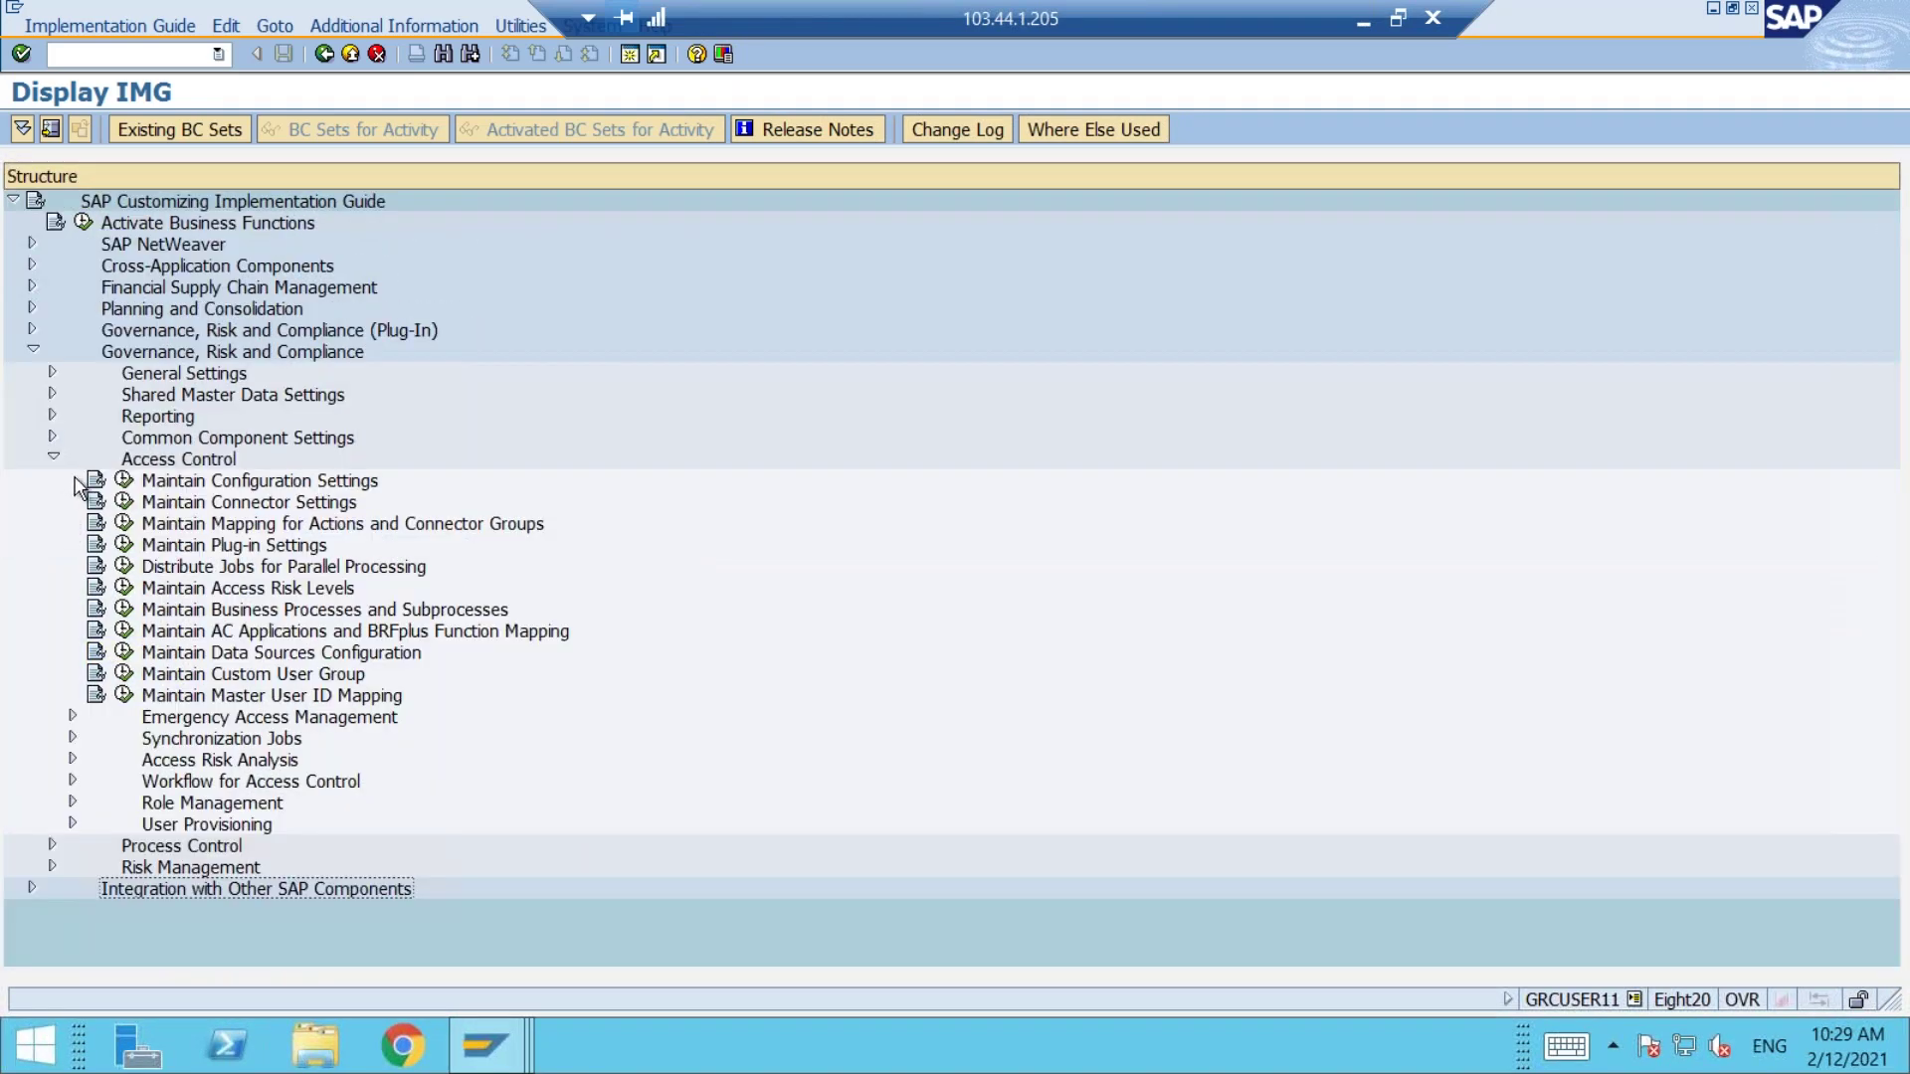
left_click(123, 480)
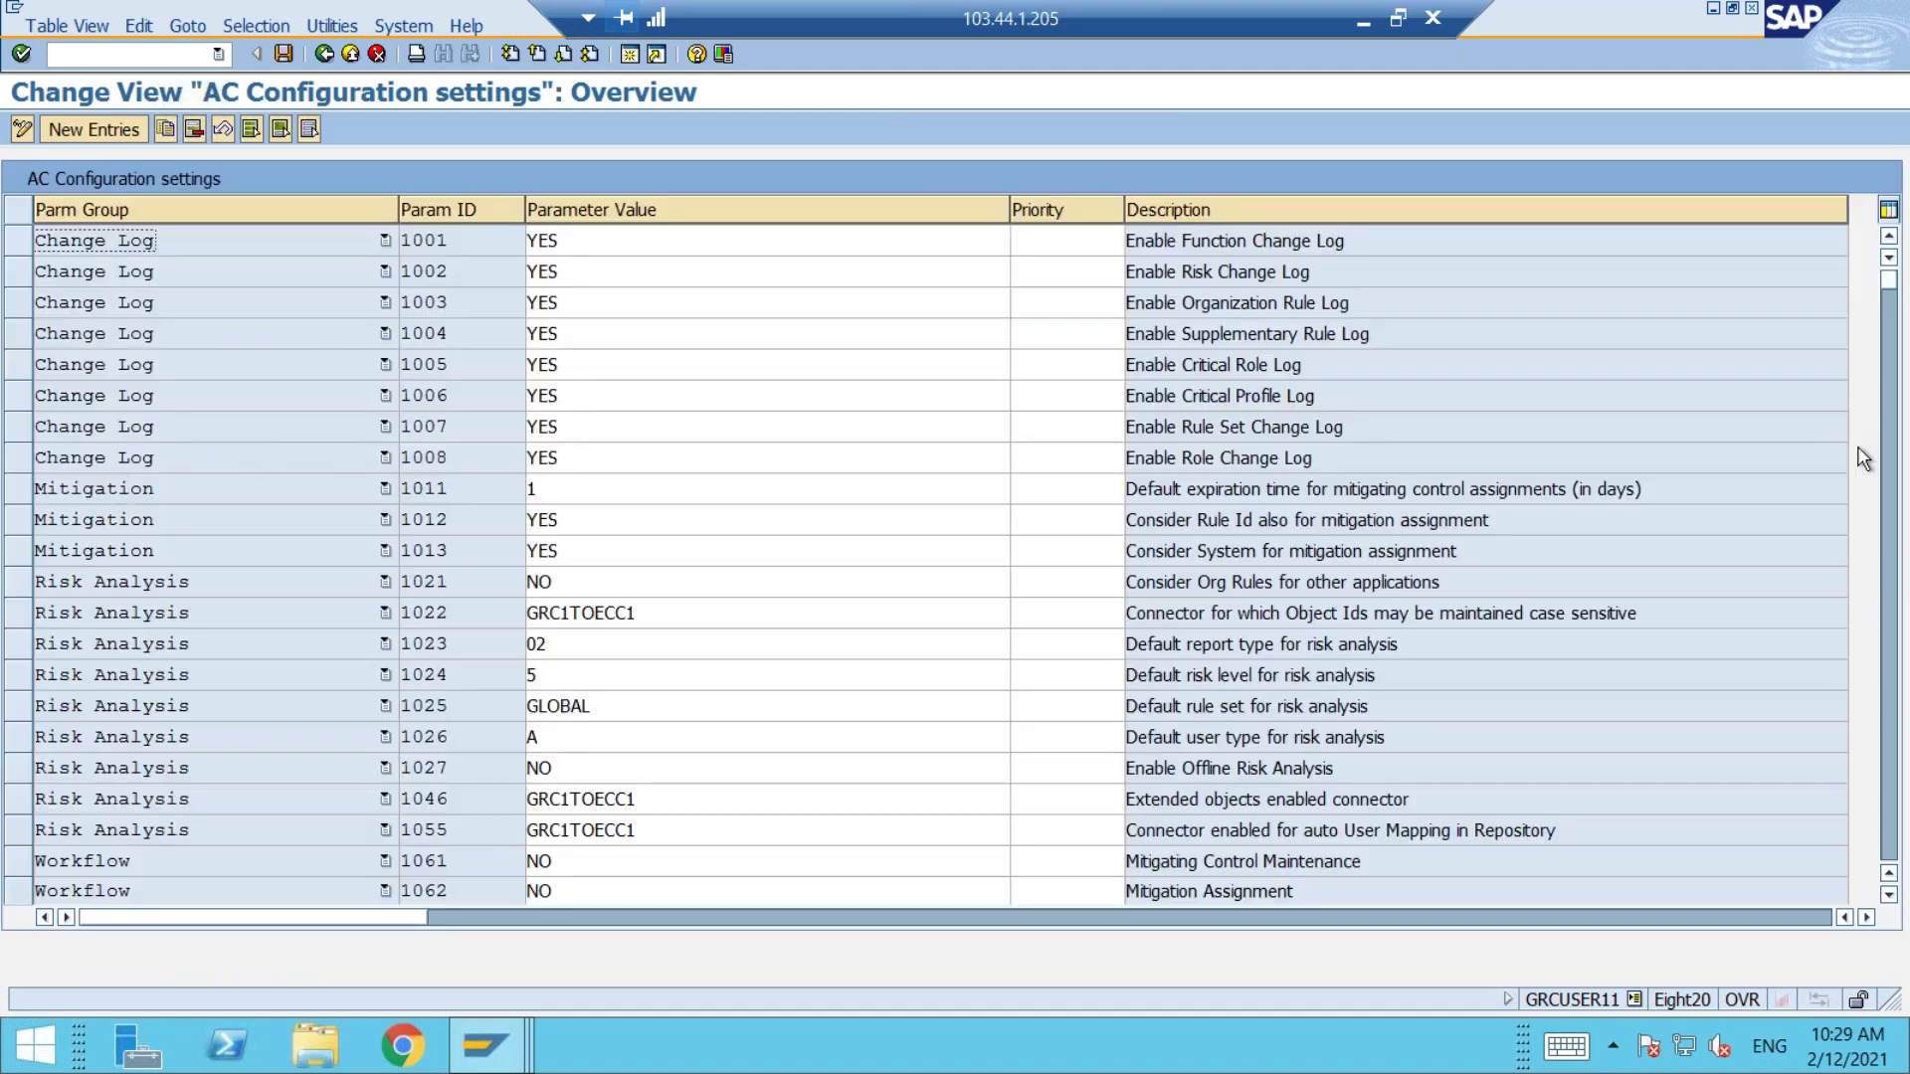
left_click(1893, 412)
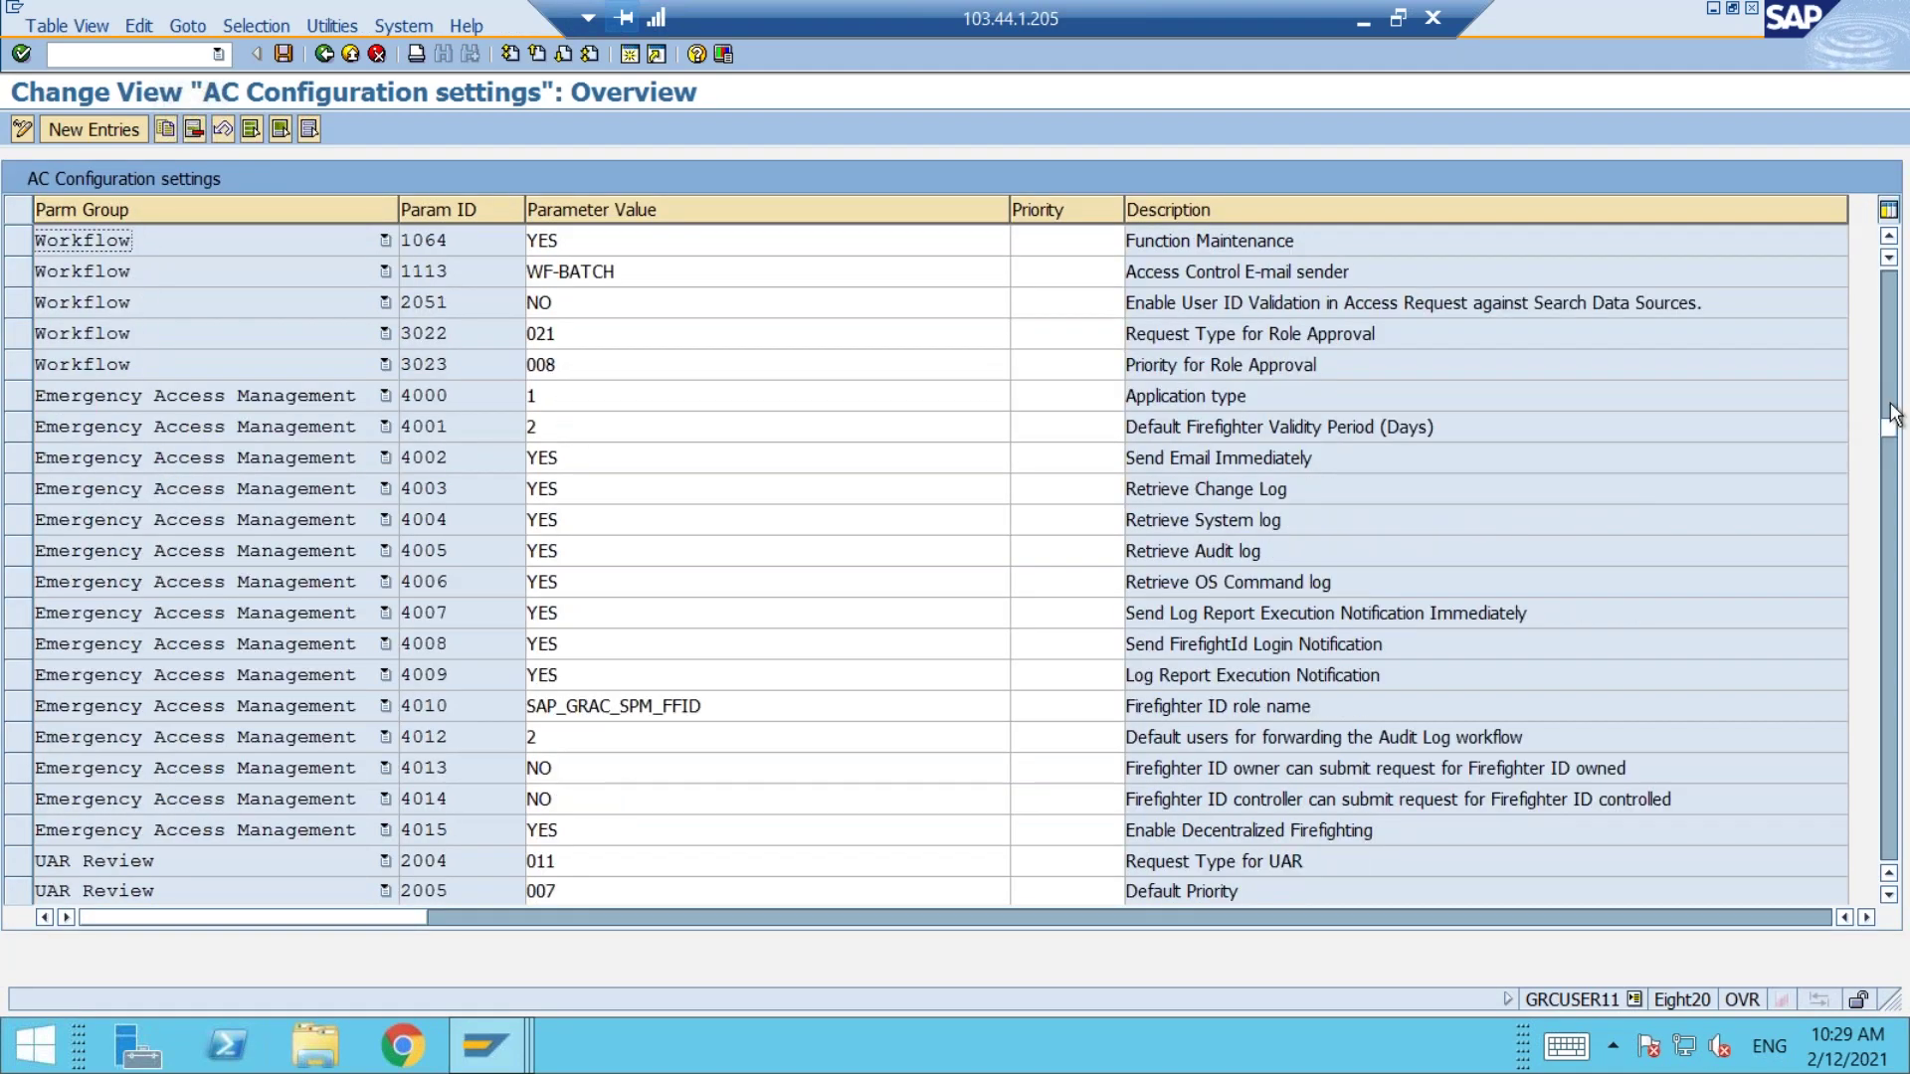
left_click(1889, 896)
left_click(1890, 896)
left_click(1889, 895)
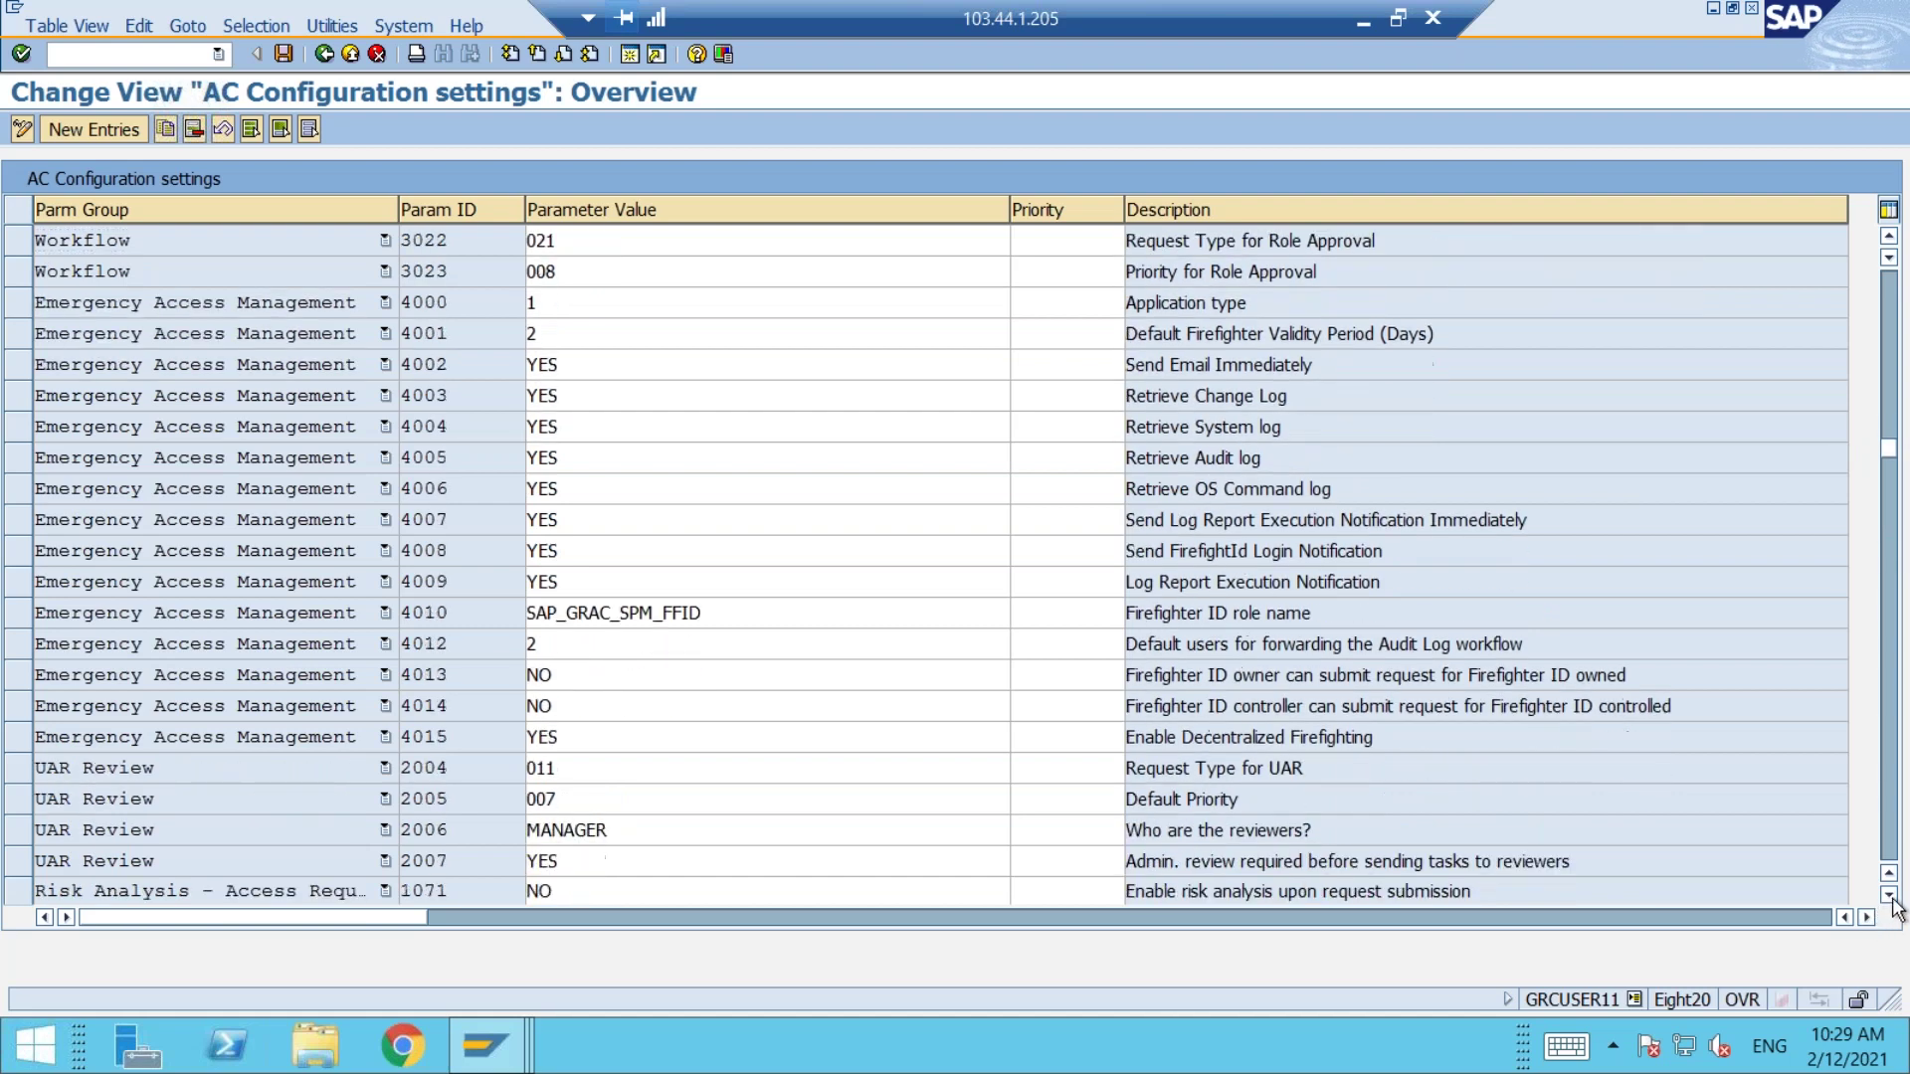
left_click(1889, 896)
left_click(1890, 896)
left_click(1889, 895)
left_click(1889, 896)
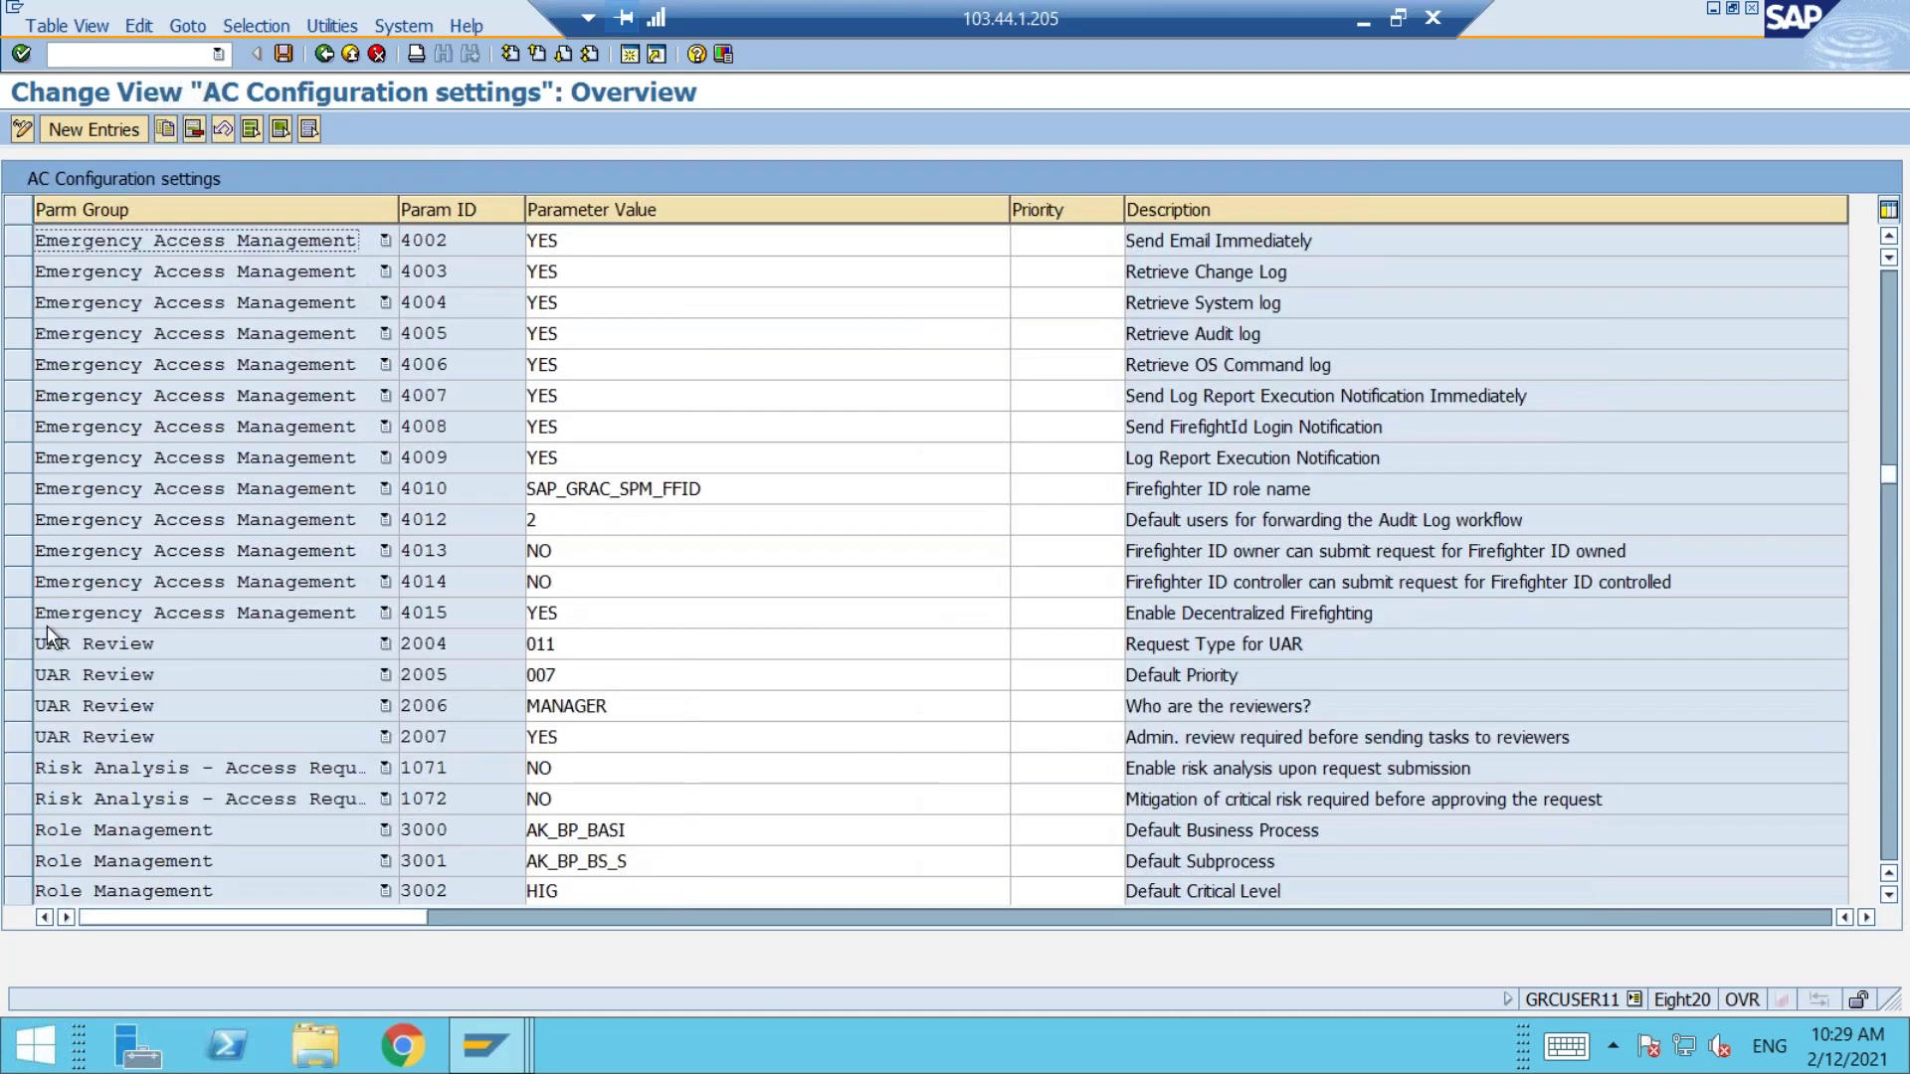
left_click(26, 648)
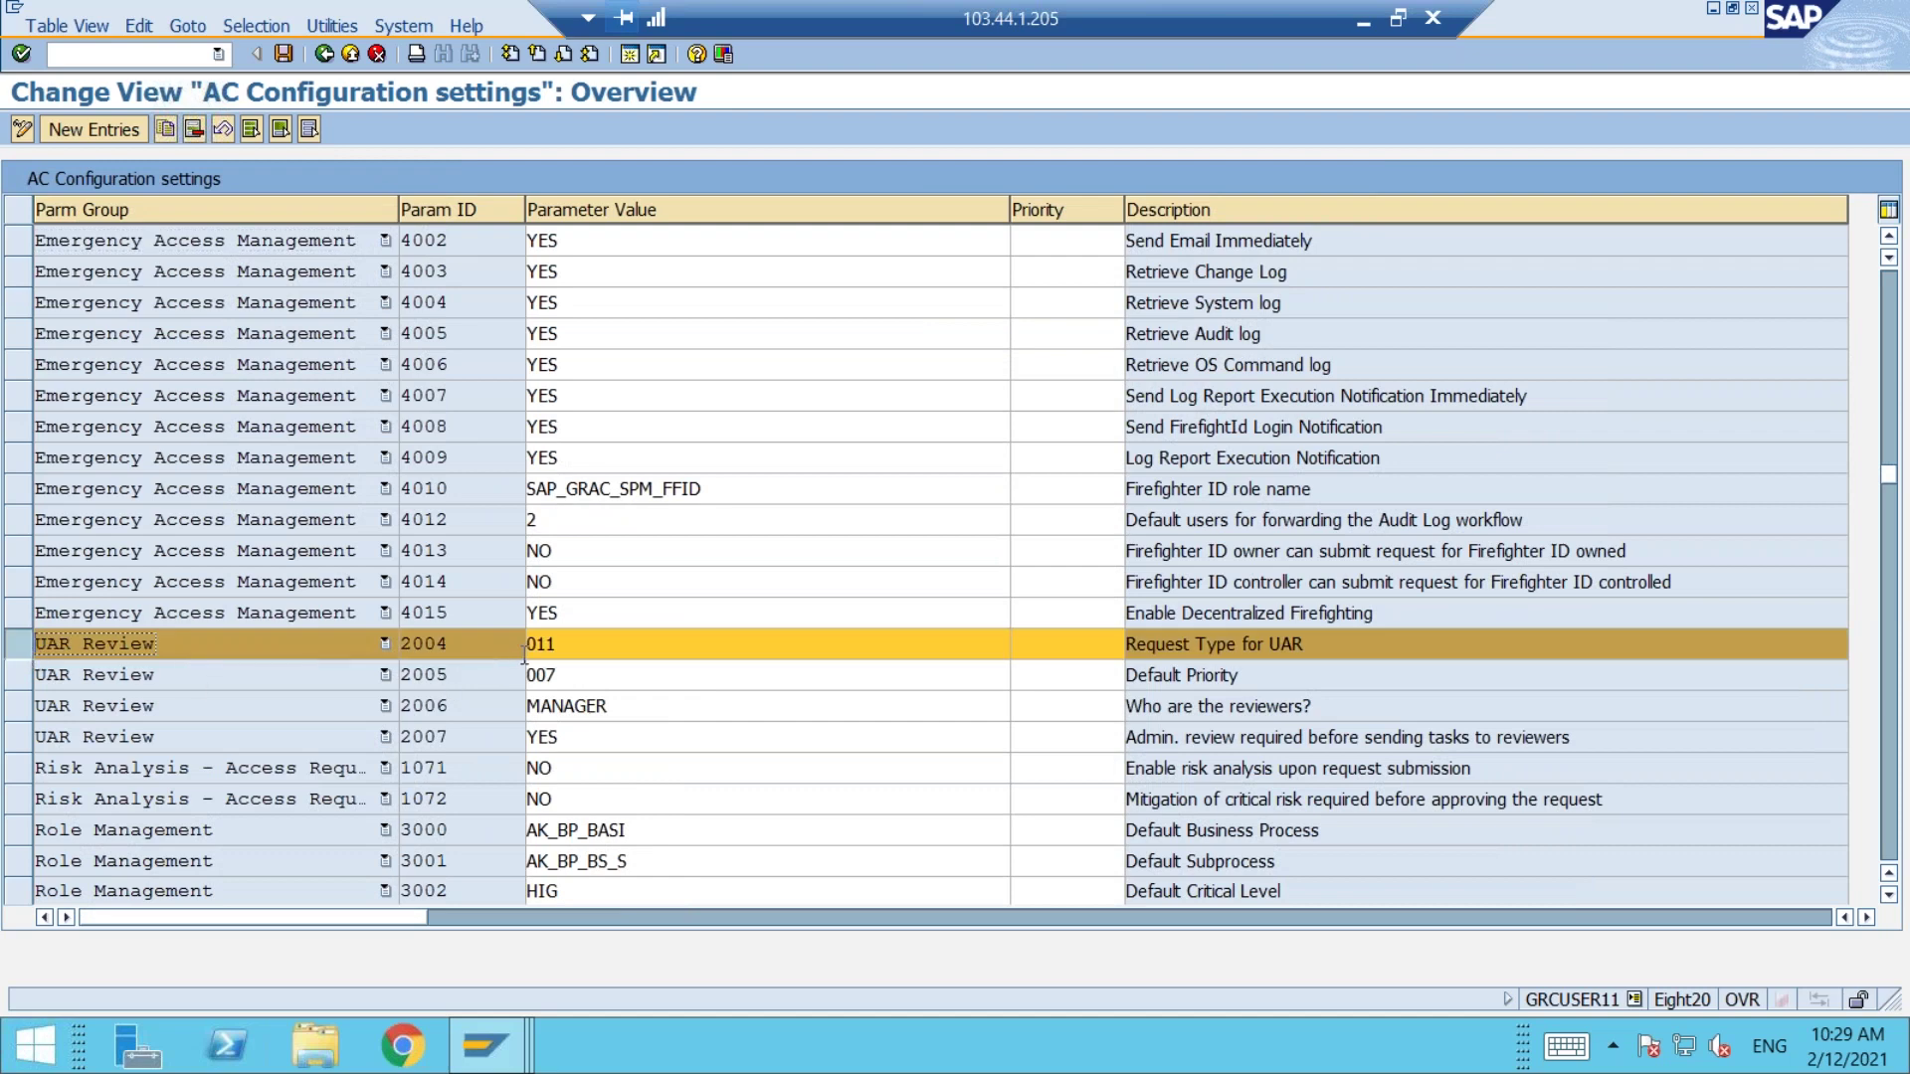
Step: Confirm 2004 request type 011 and set 2006 reviewers to ROLE OWNER
left_click(558, 643)
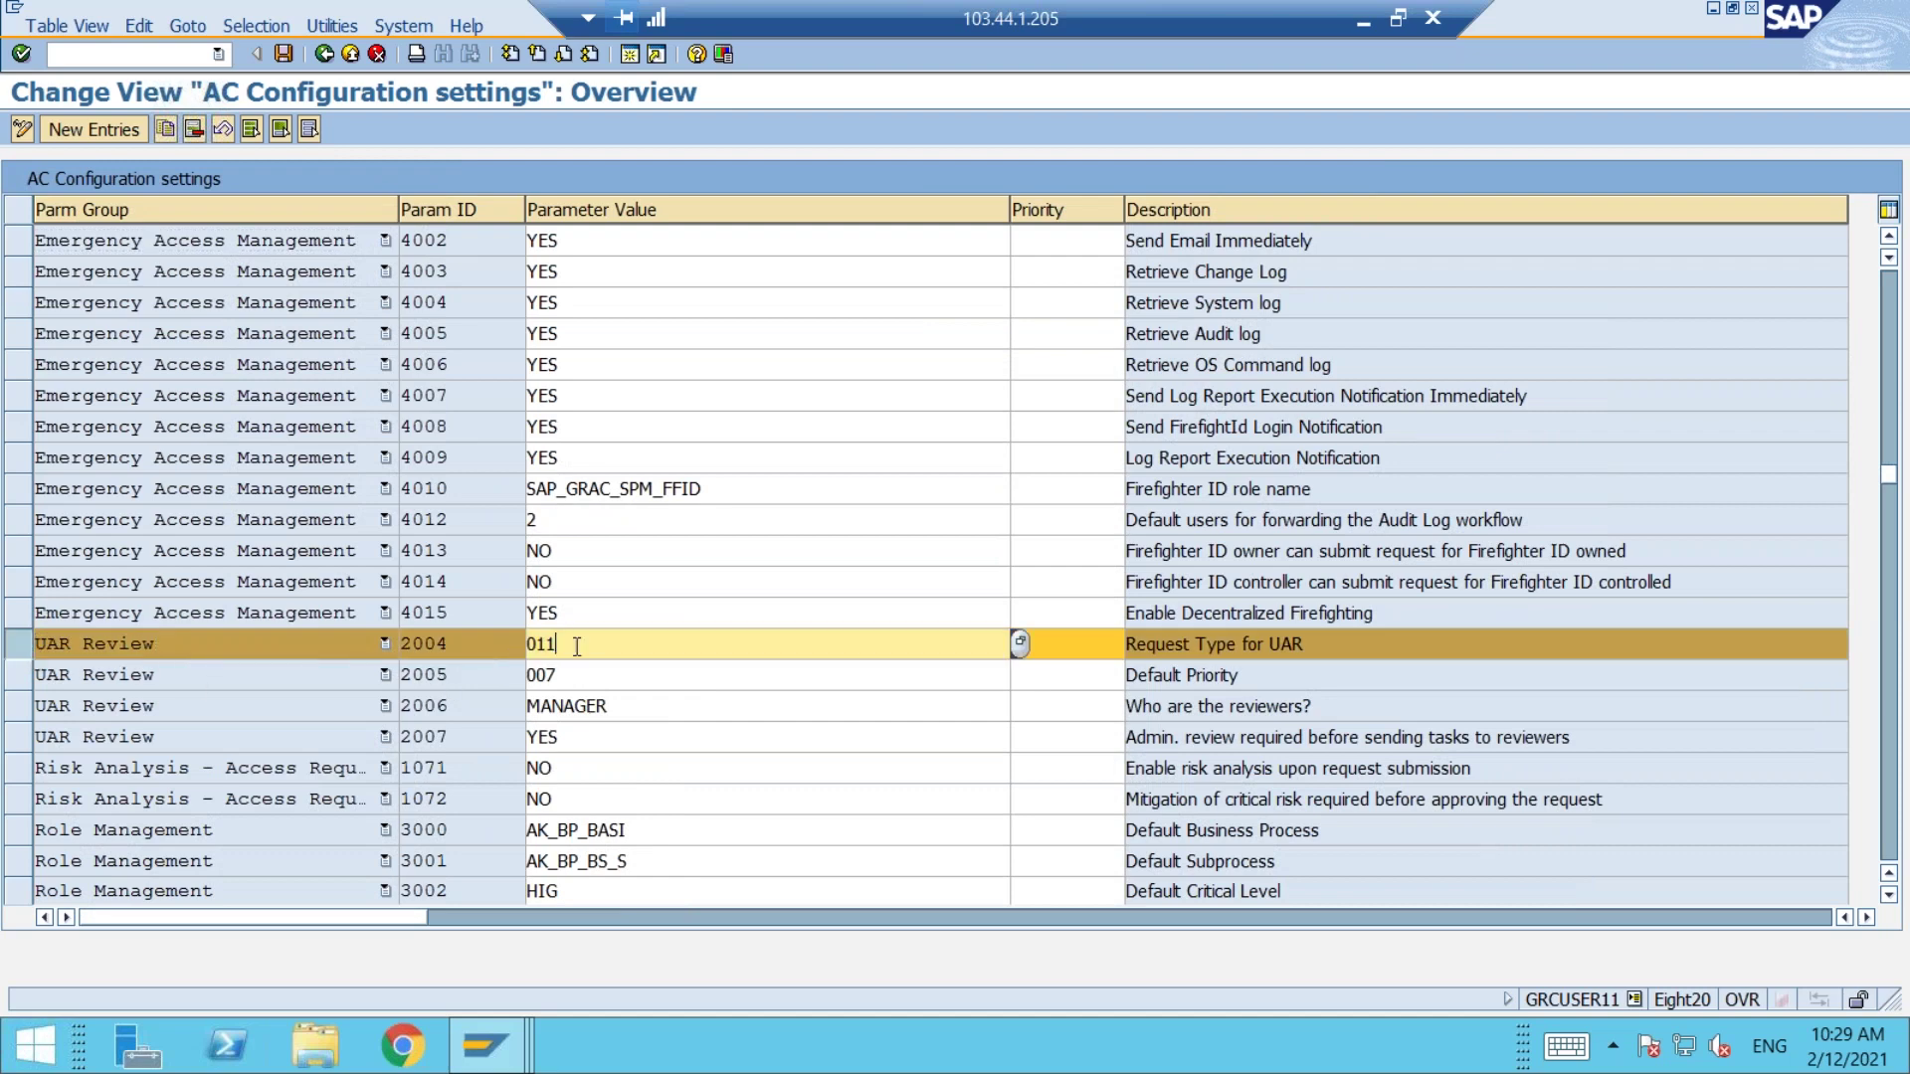
left_click(1023, 643)
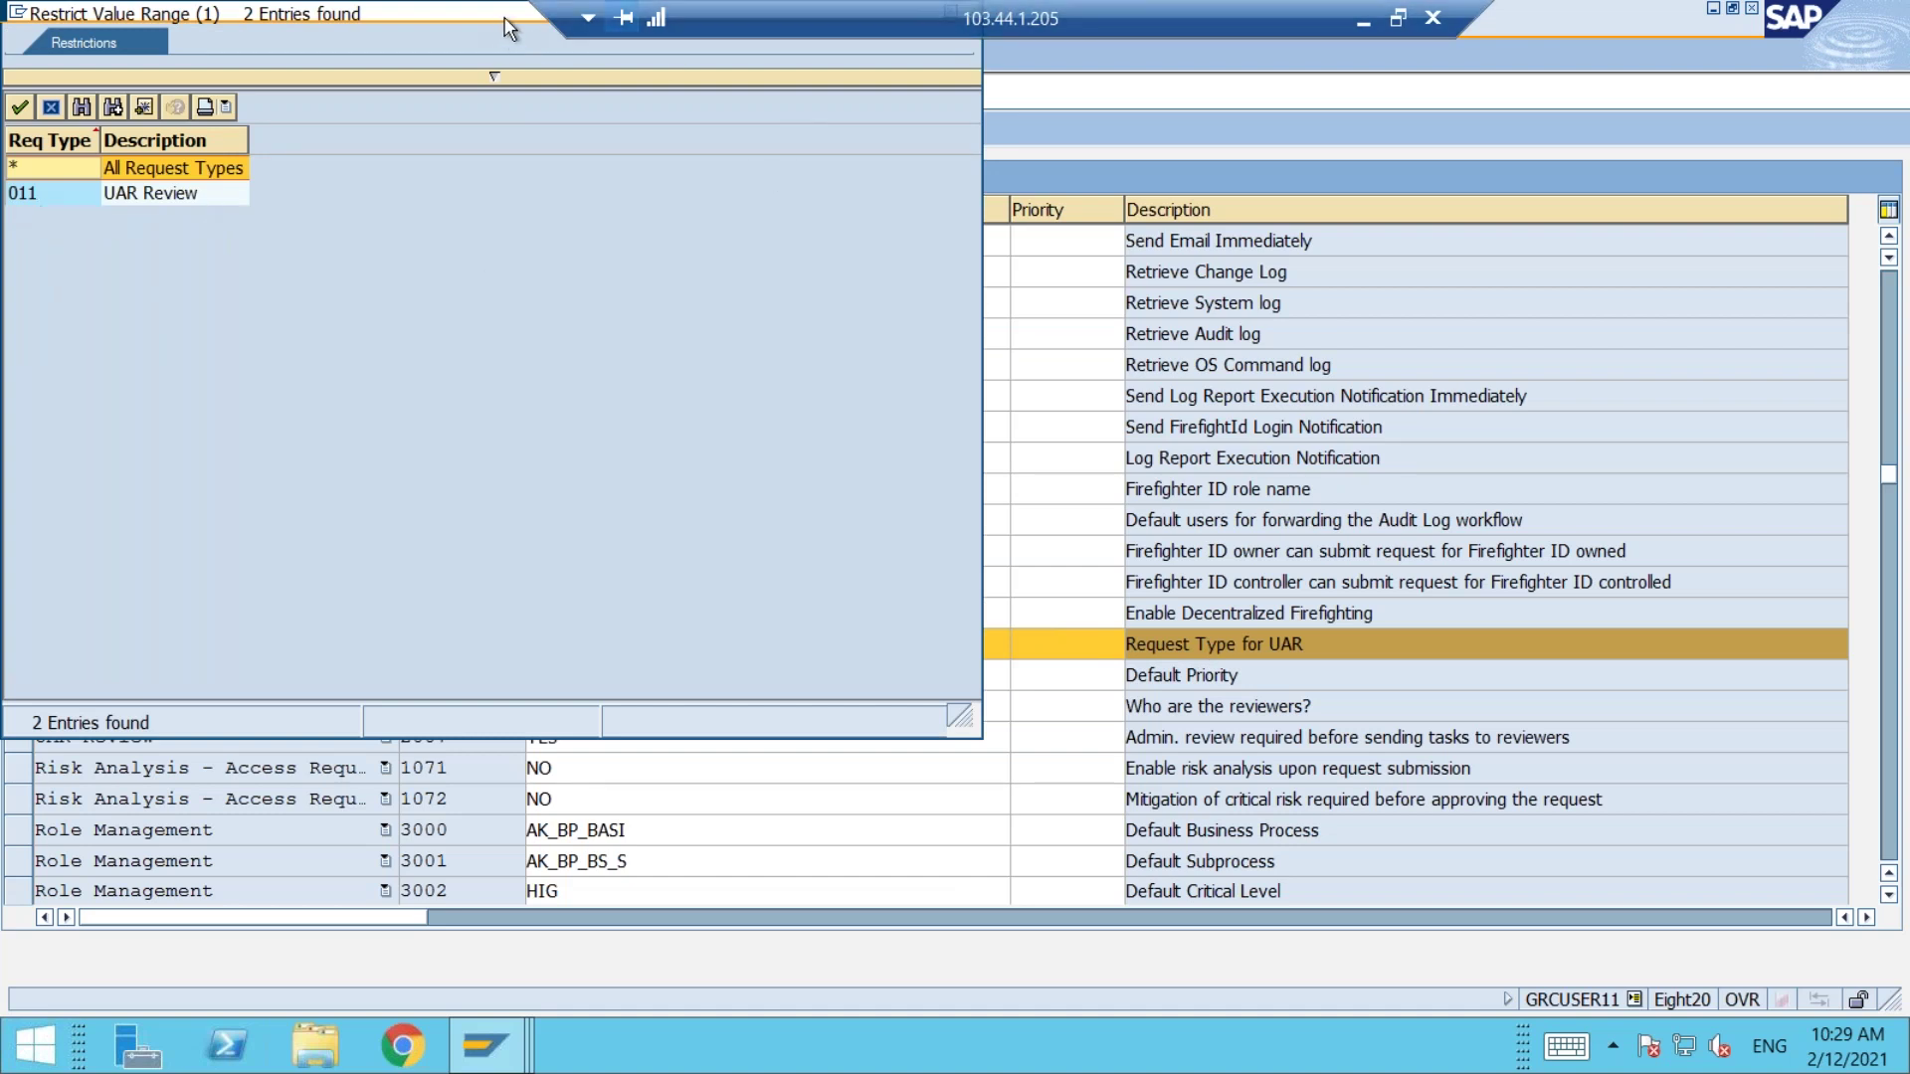
left_click_drag(506, 24, 522, 169)
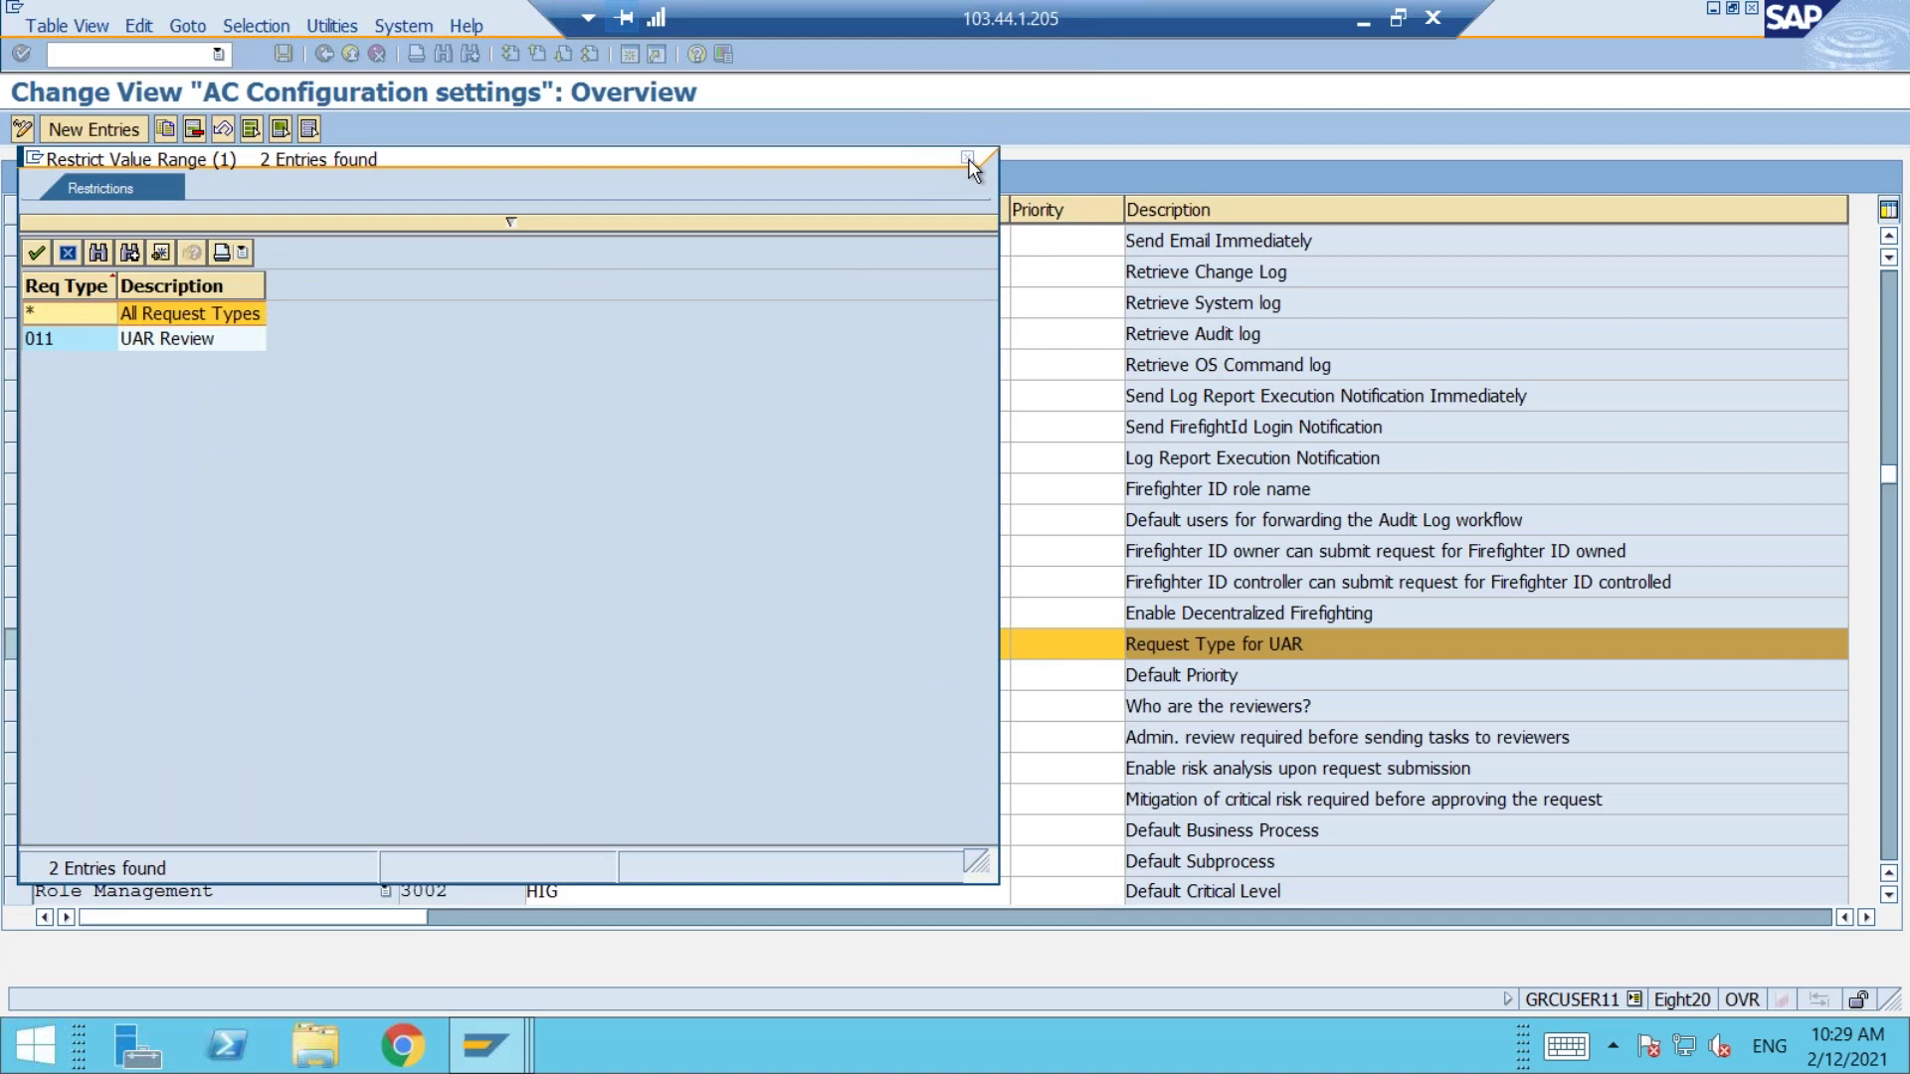
left_click(968, 158)
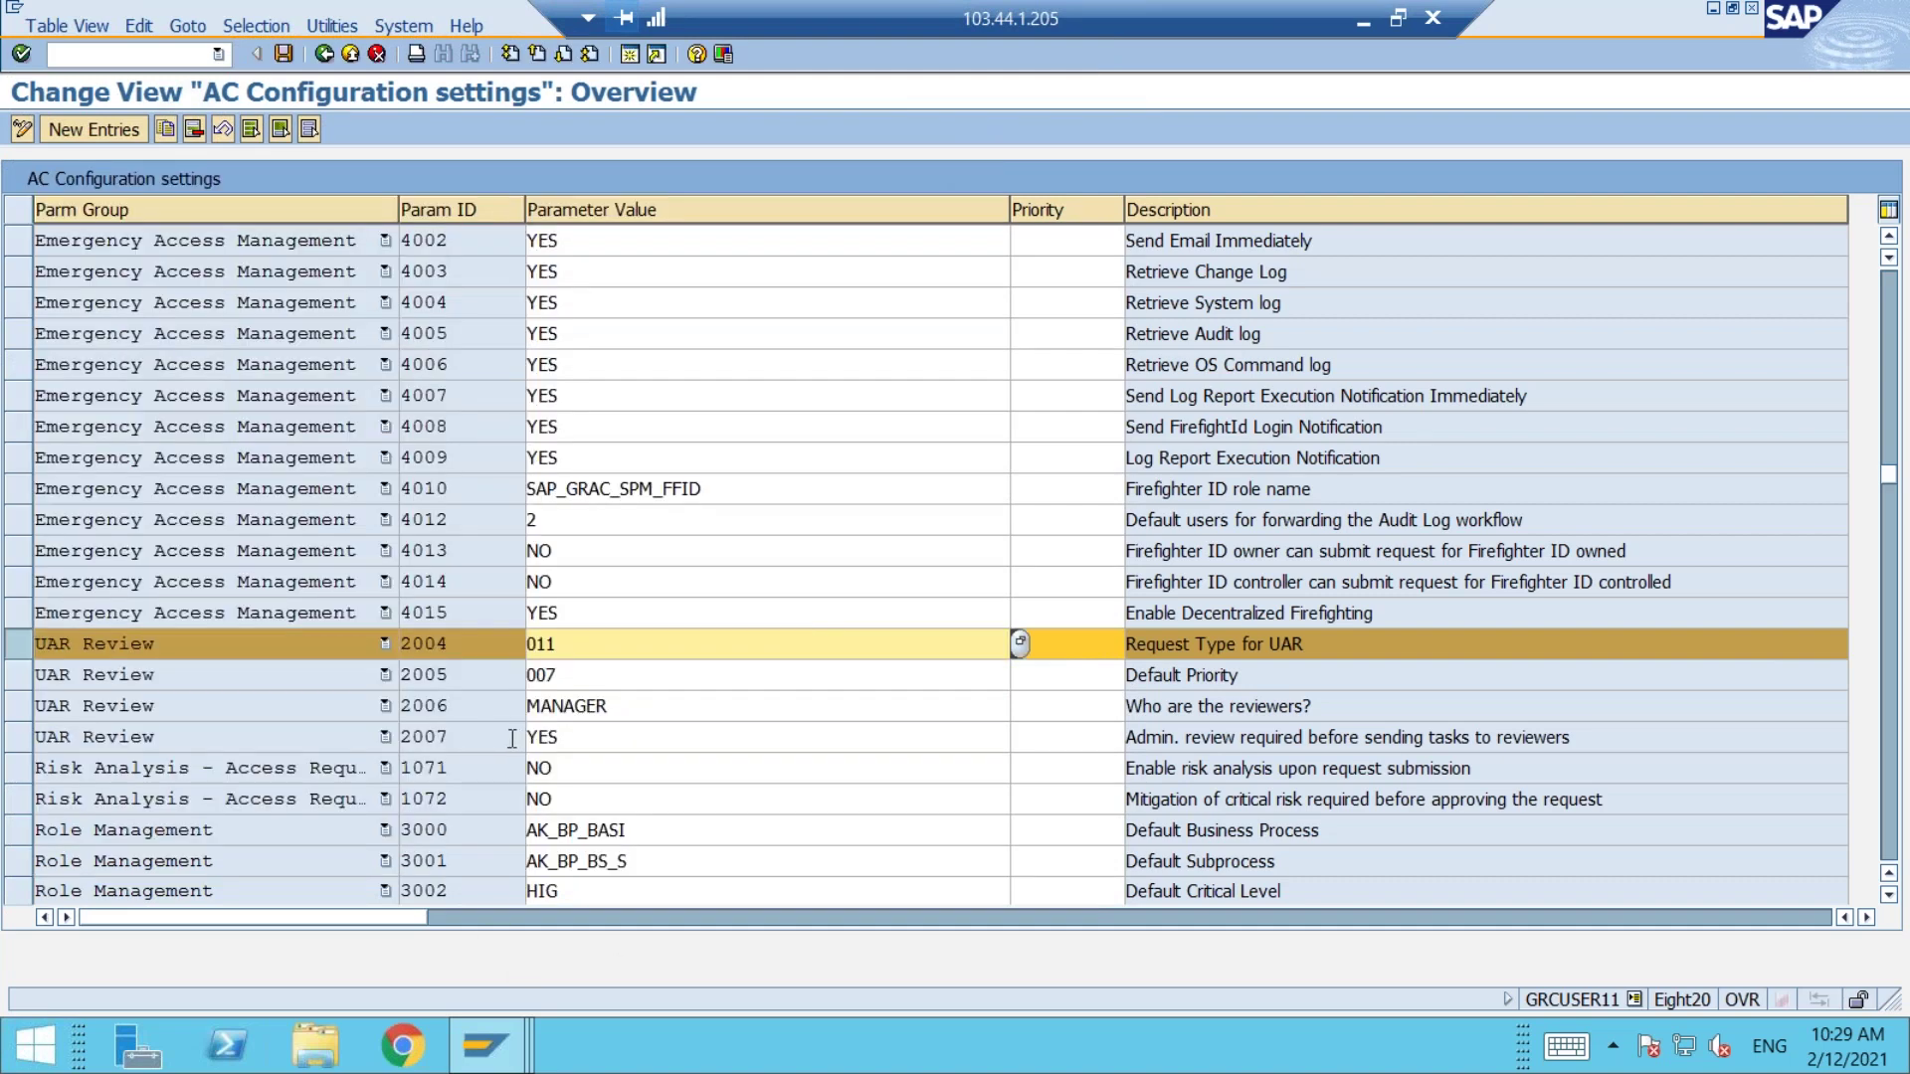
left_click(617, 706)
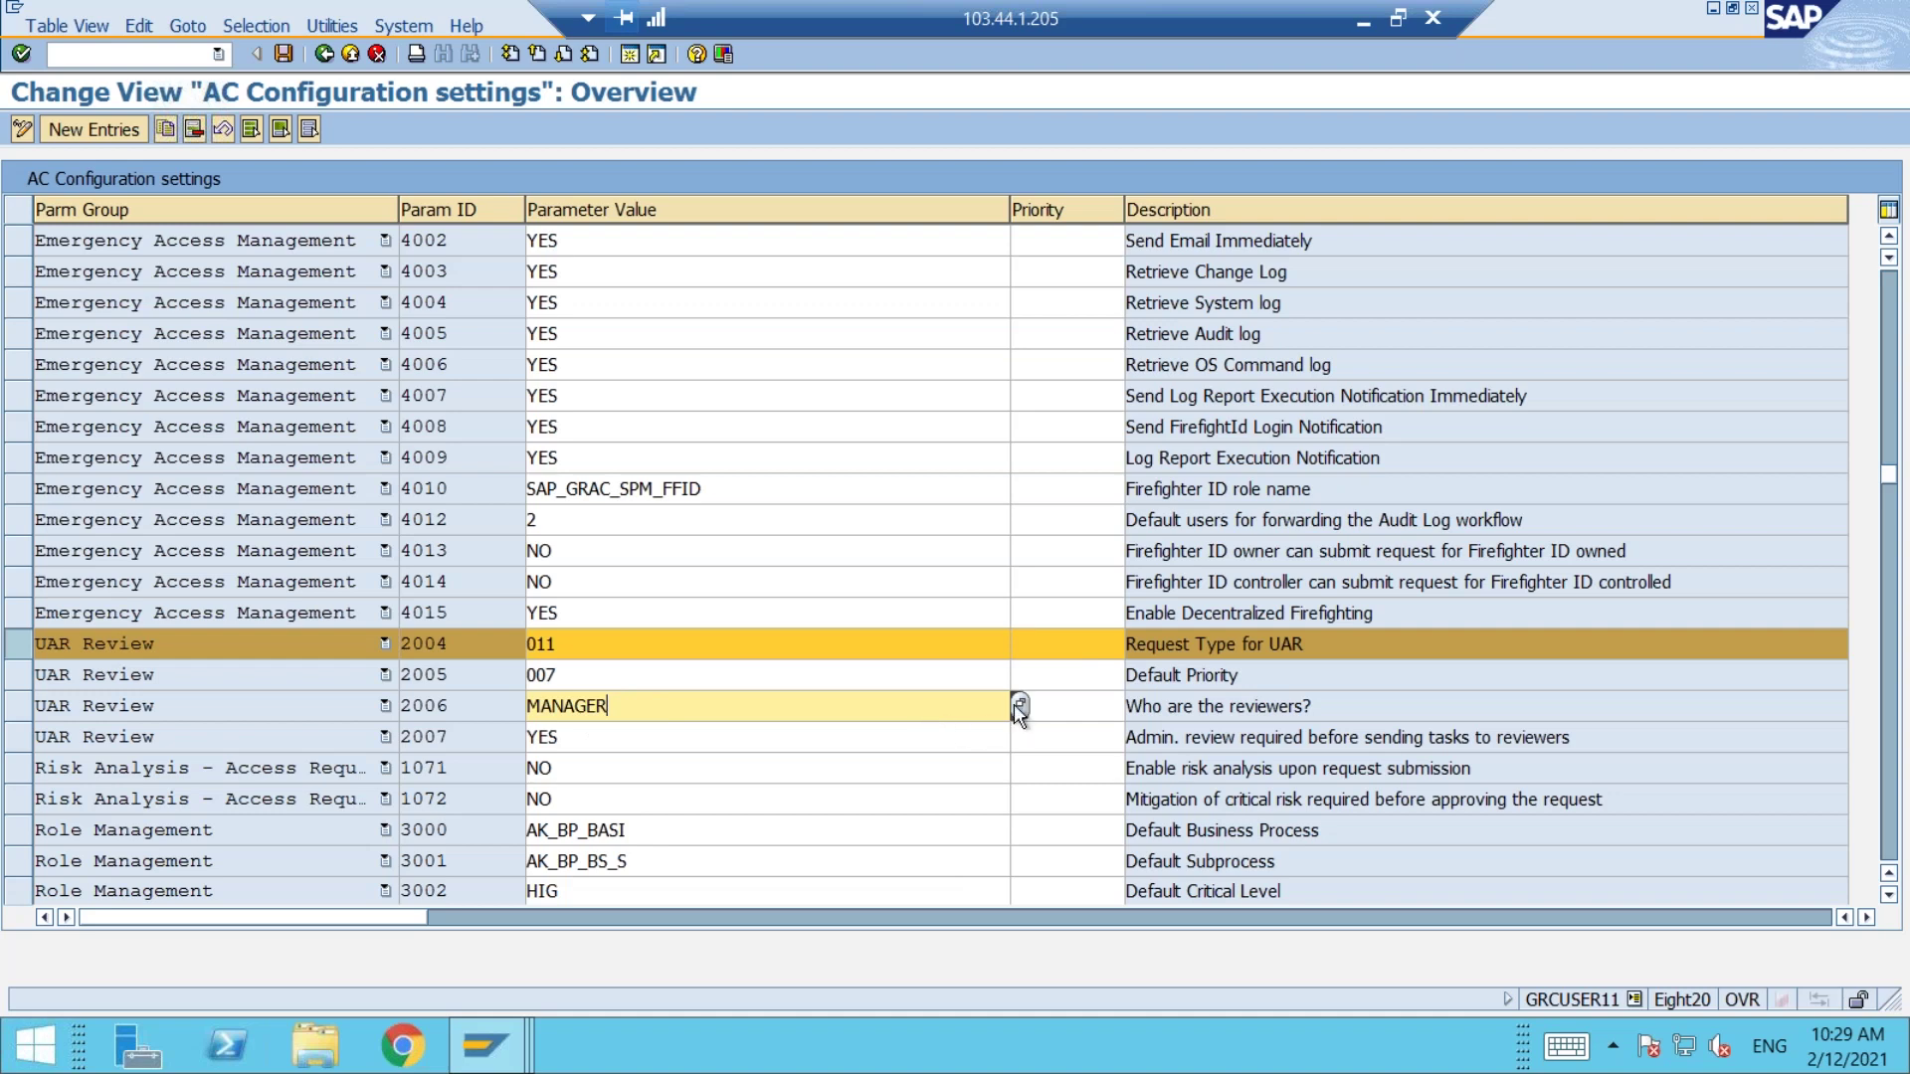
left_click(1019, 707)
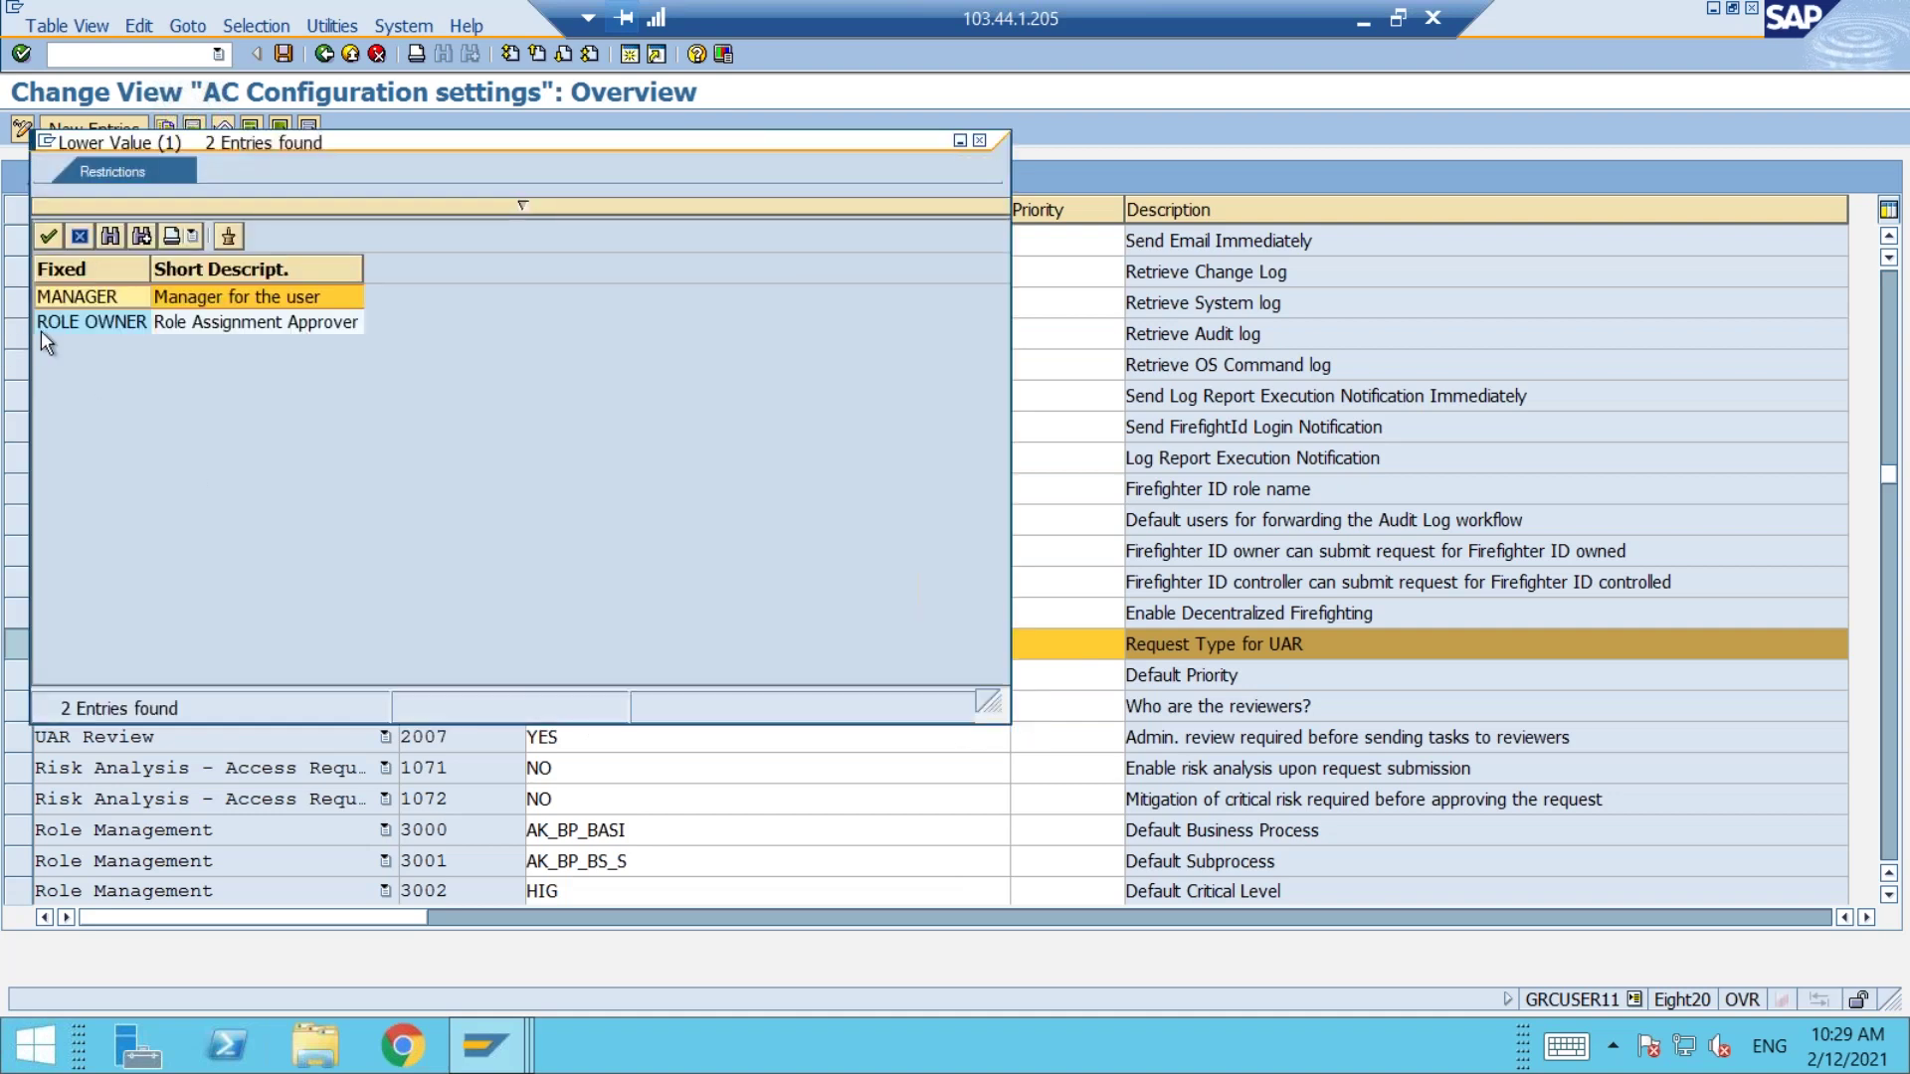
double_click(68, 320)
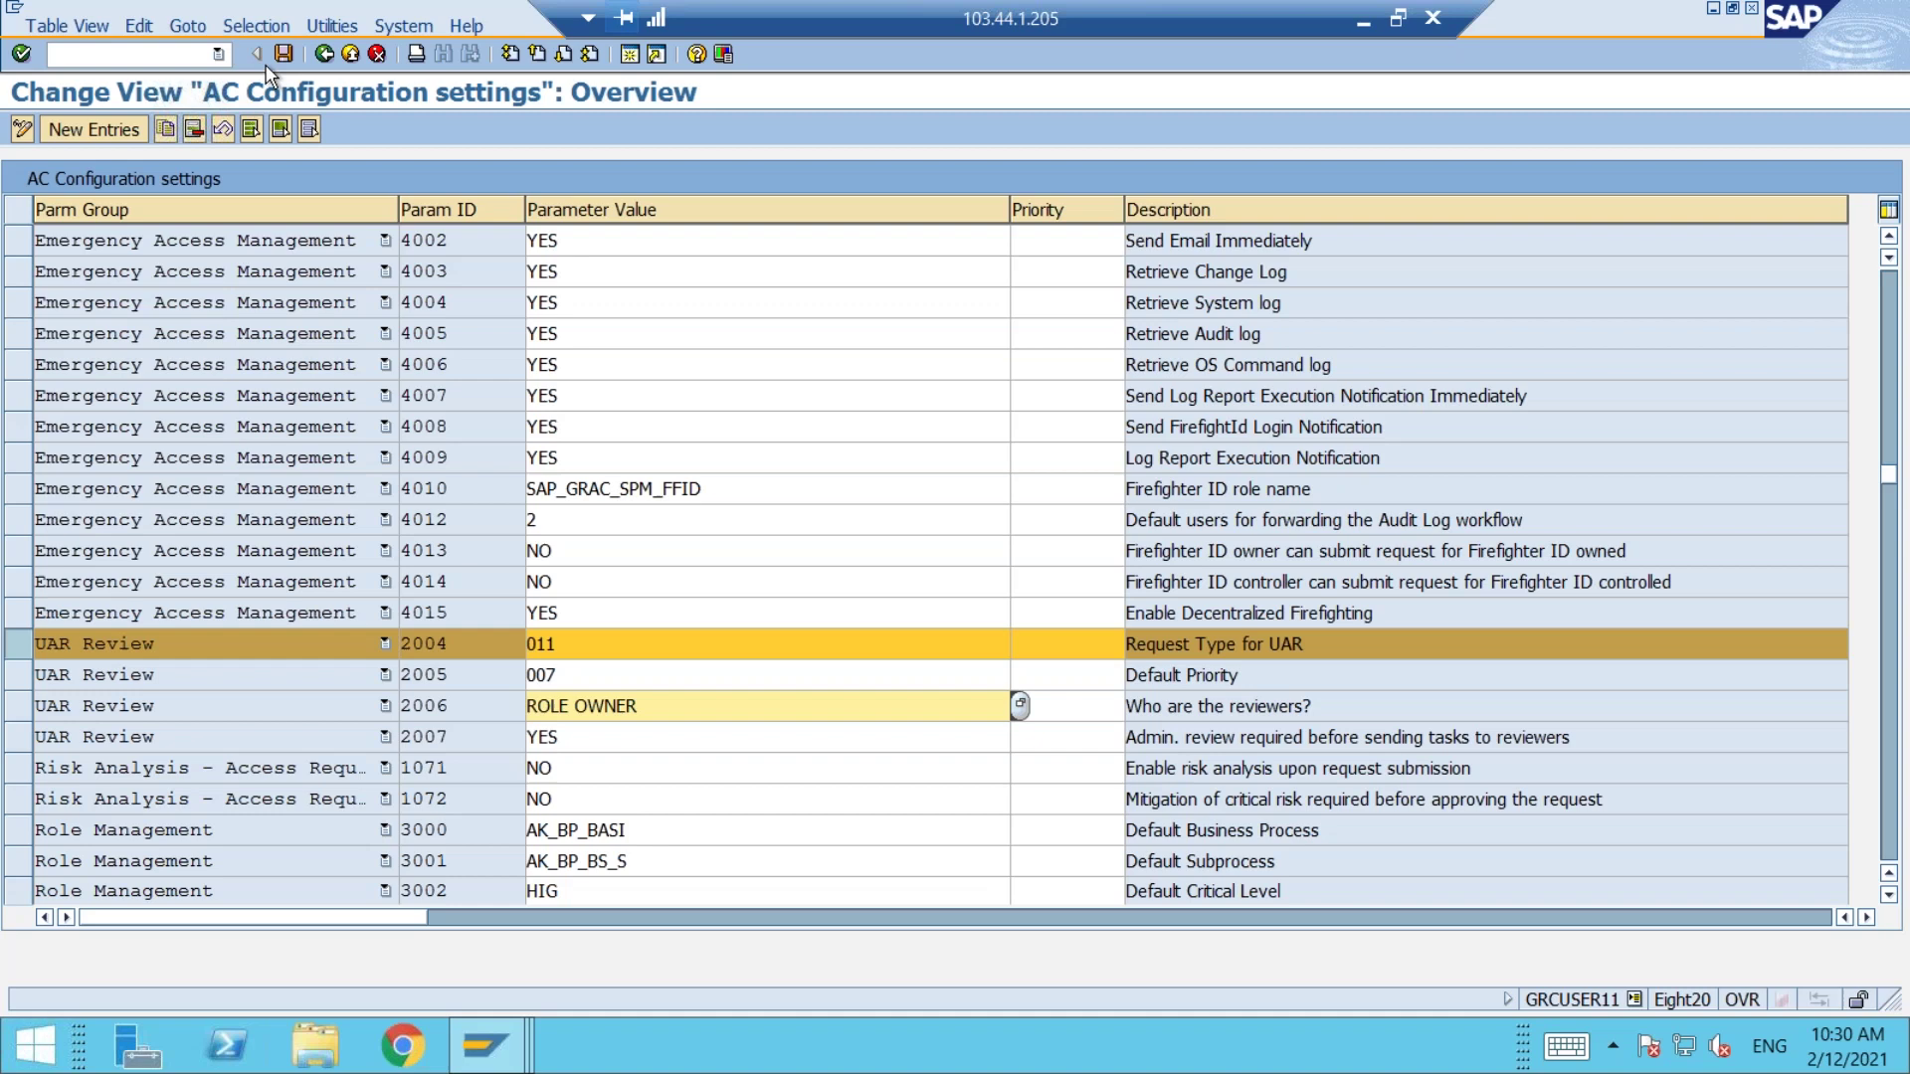
Step: Set 2007 admin review to NO and keep 2005 default priority at 007
left_click(637, 726)
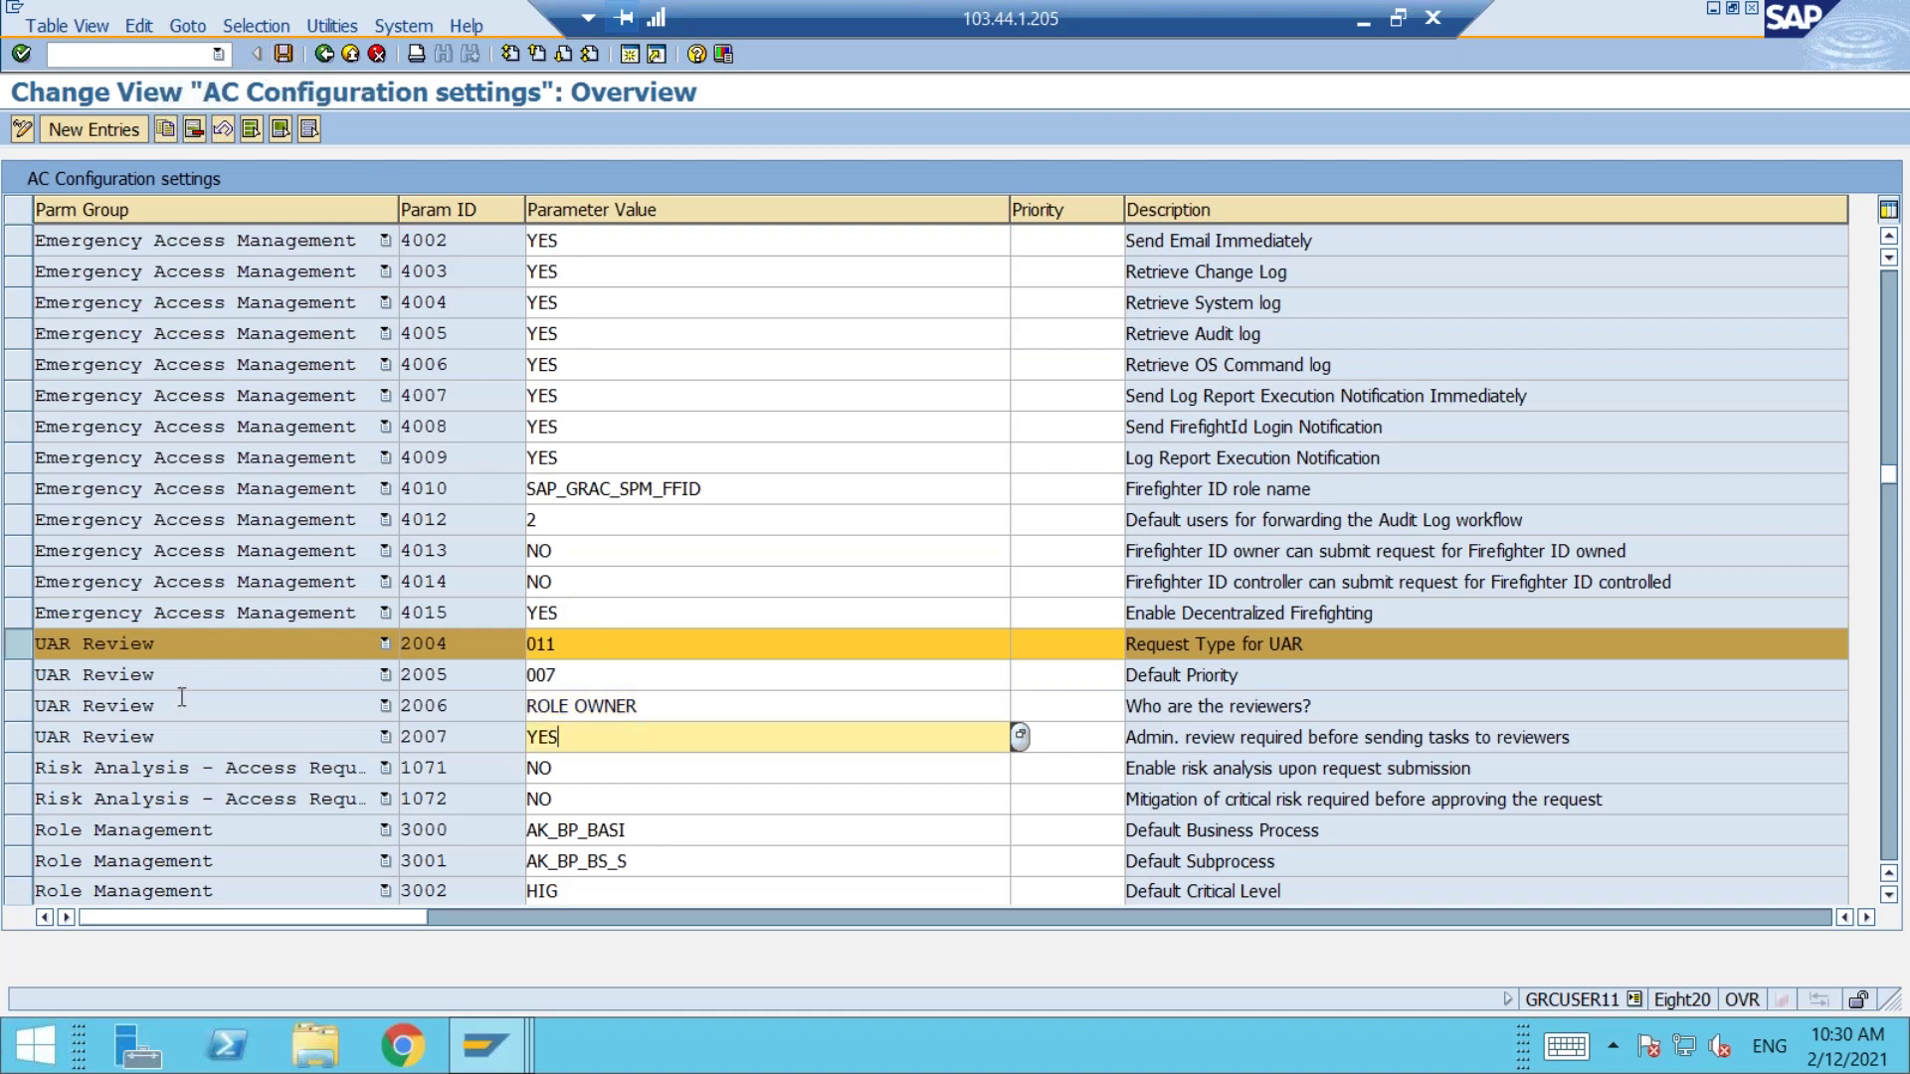
left_click(22, 738)
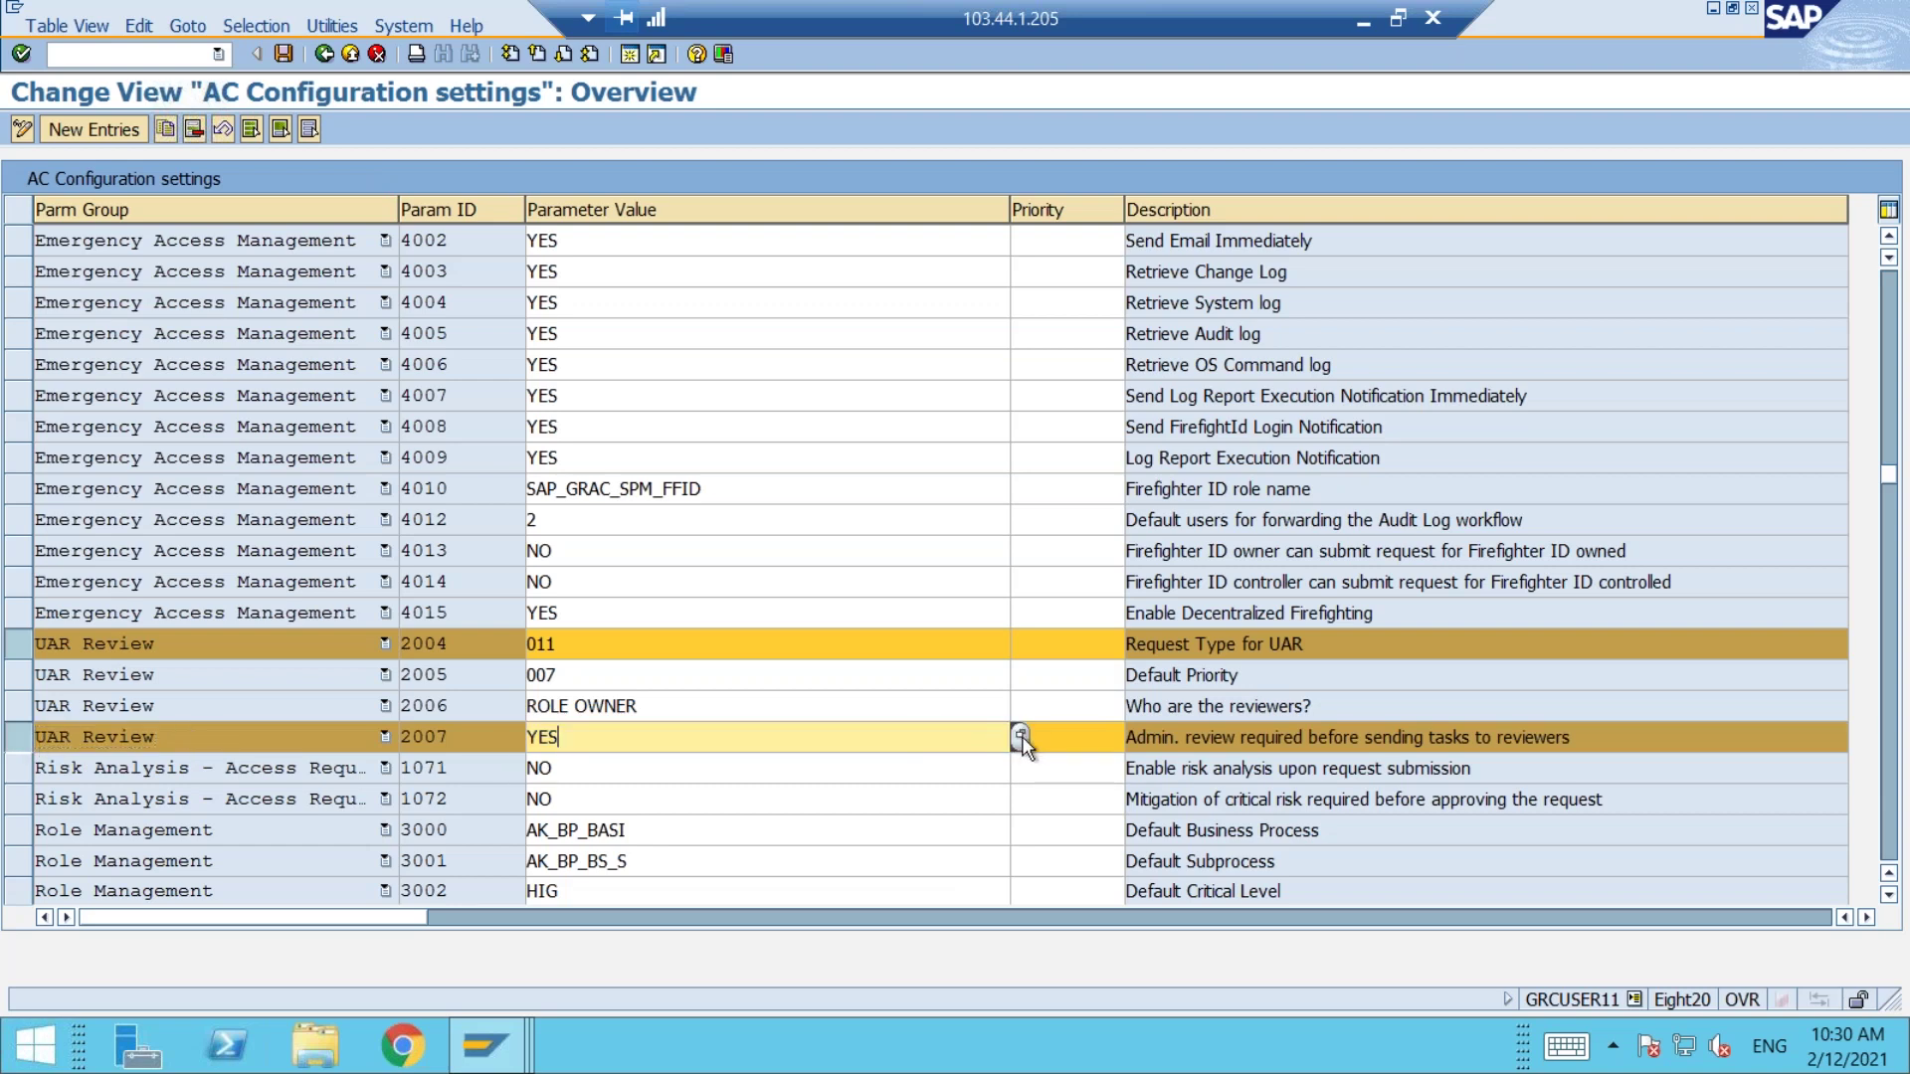
left_click(1021, 736)
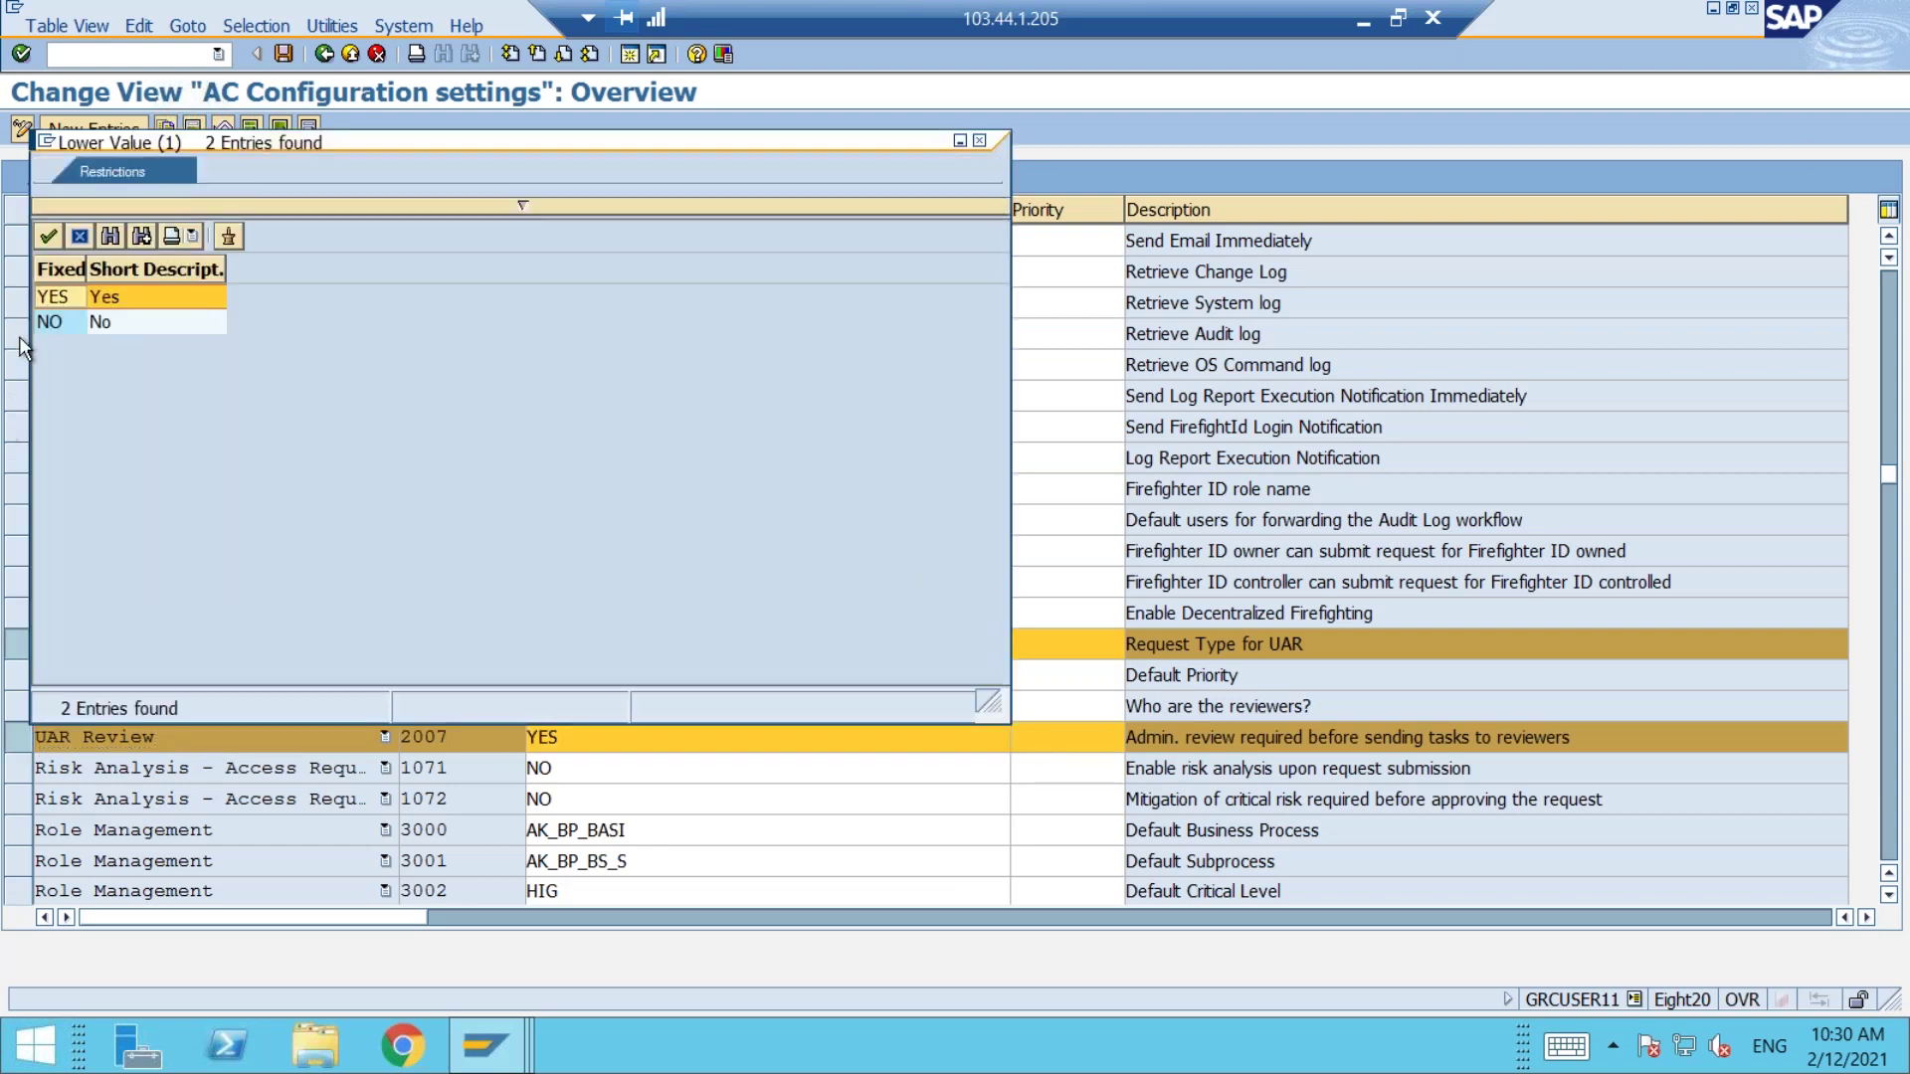
left_click(64, 326)
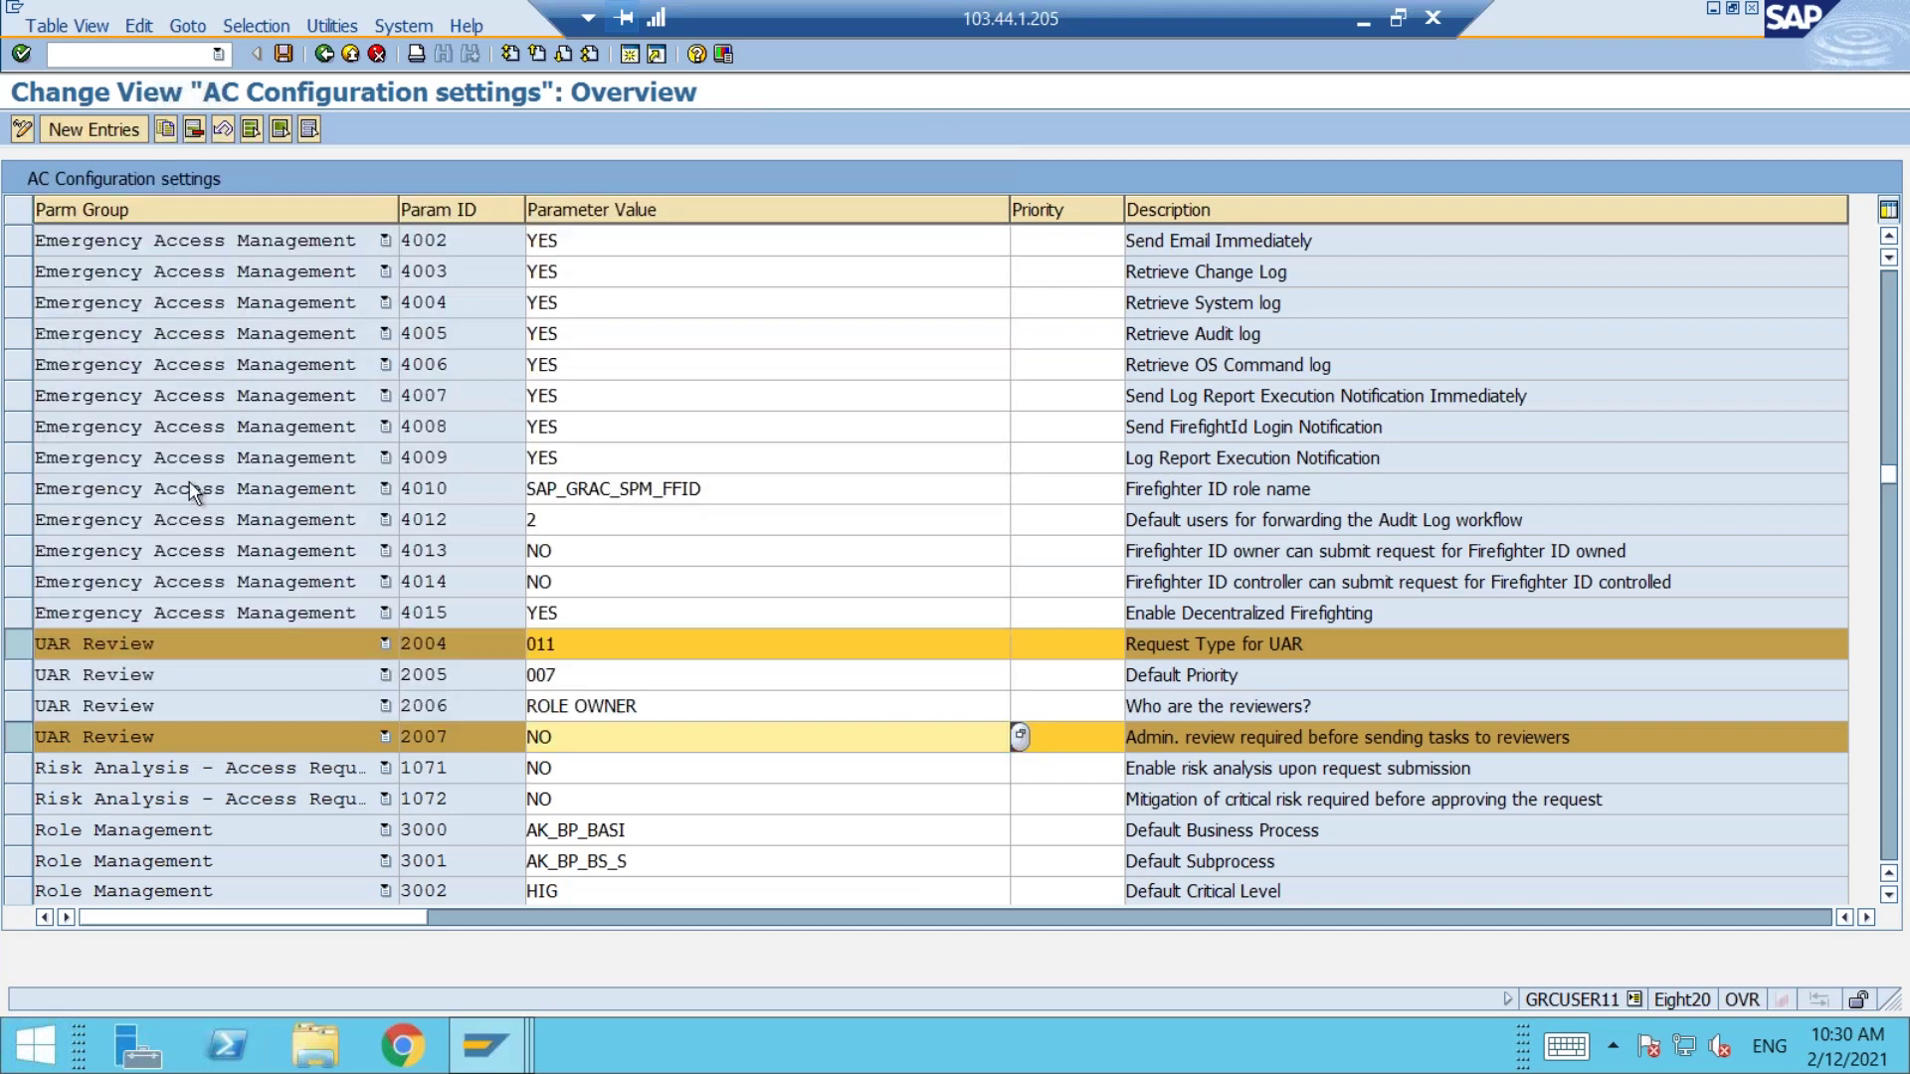
left_click(784, 666)
left_click(1020, 676)
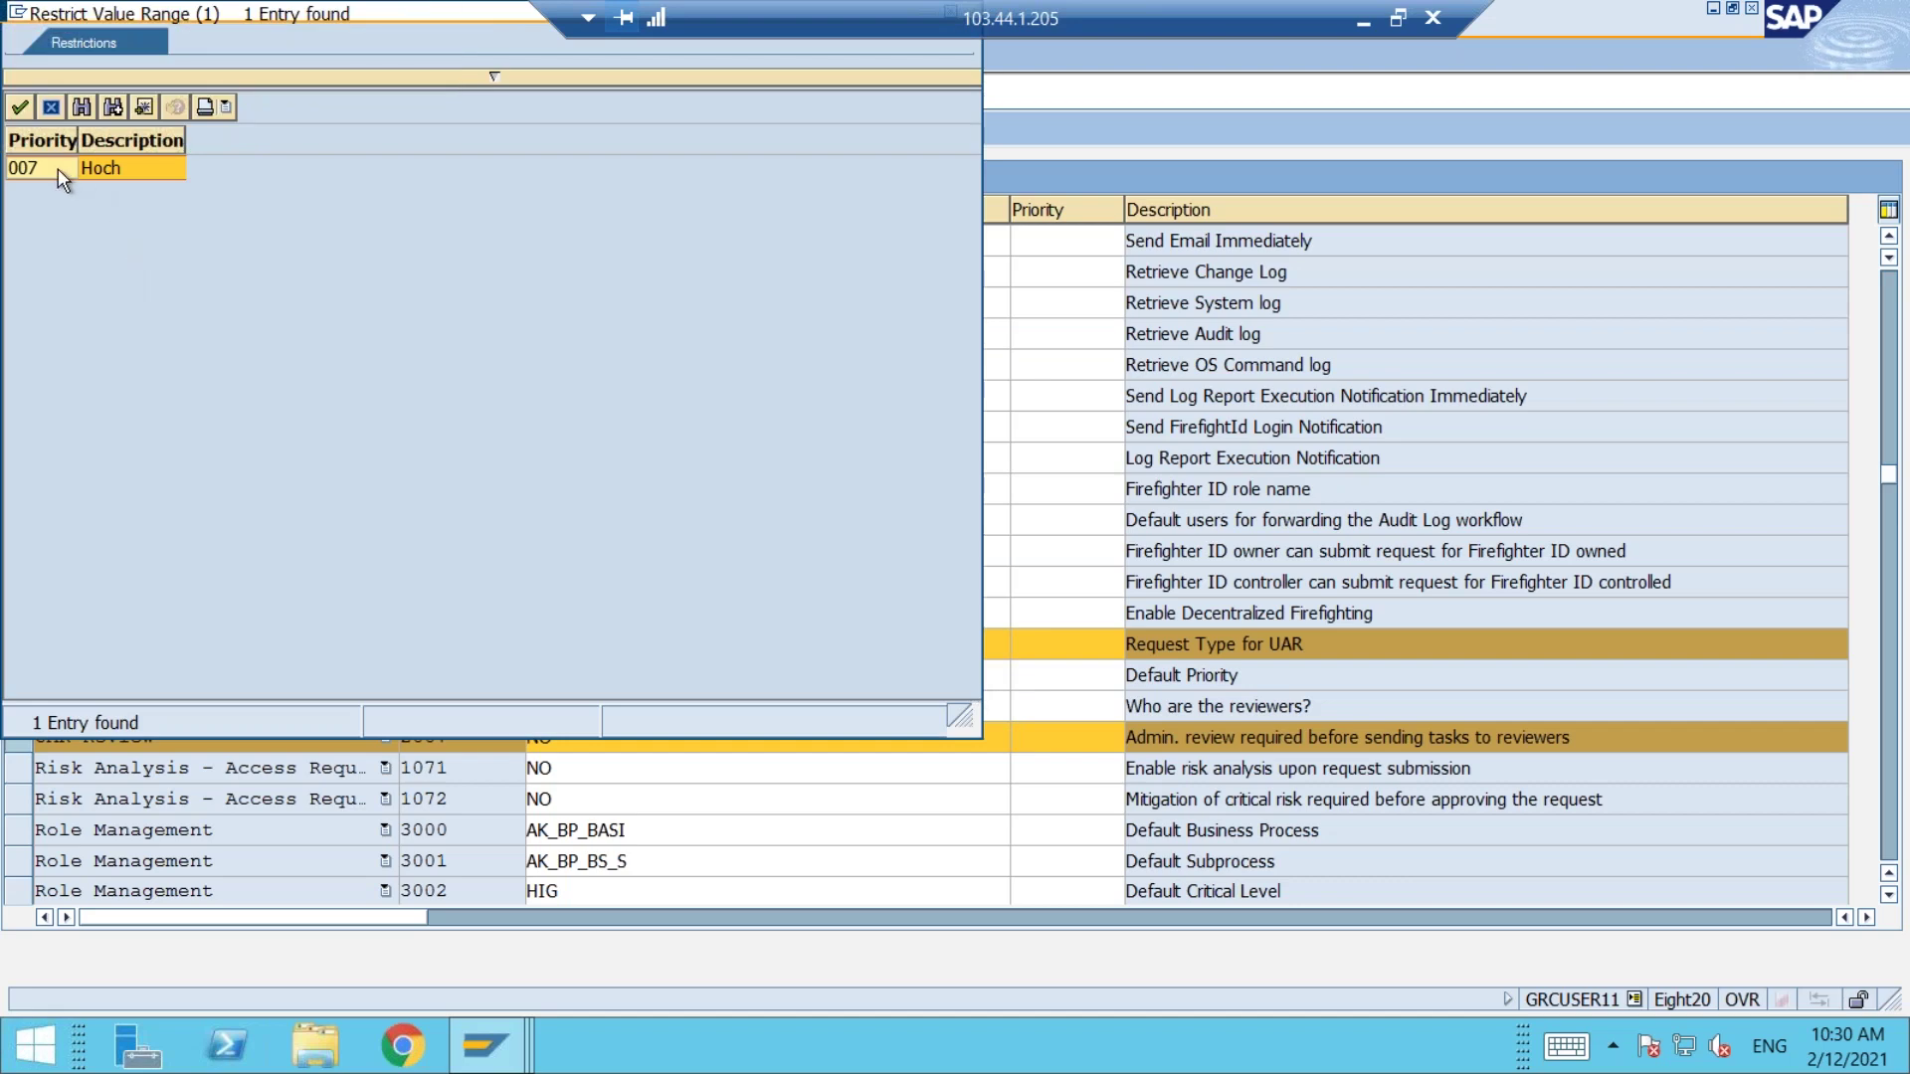
double_click(58, 169)
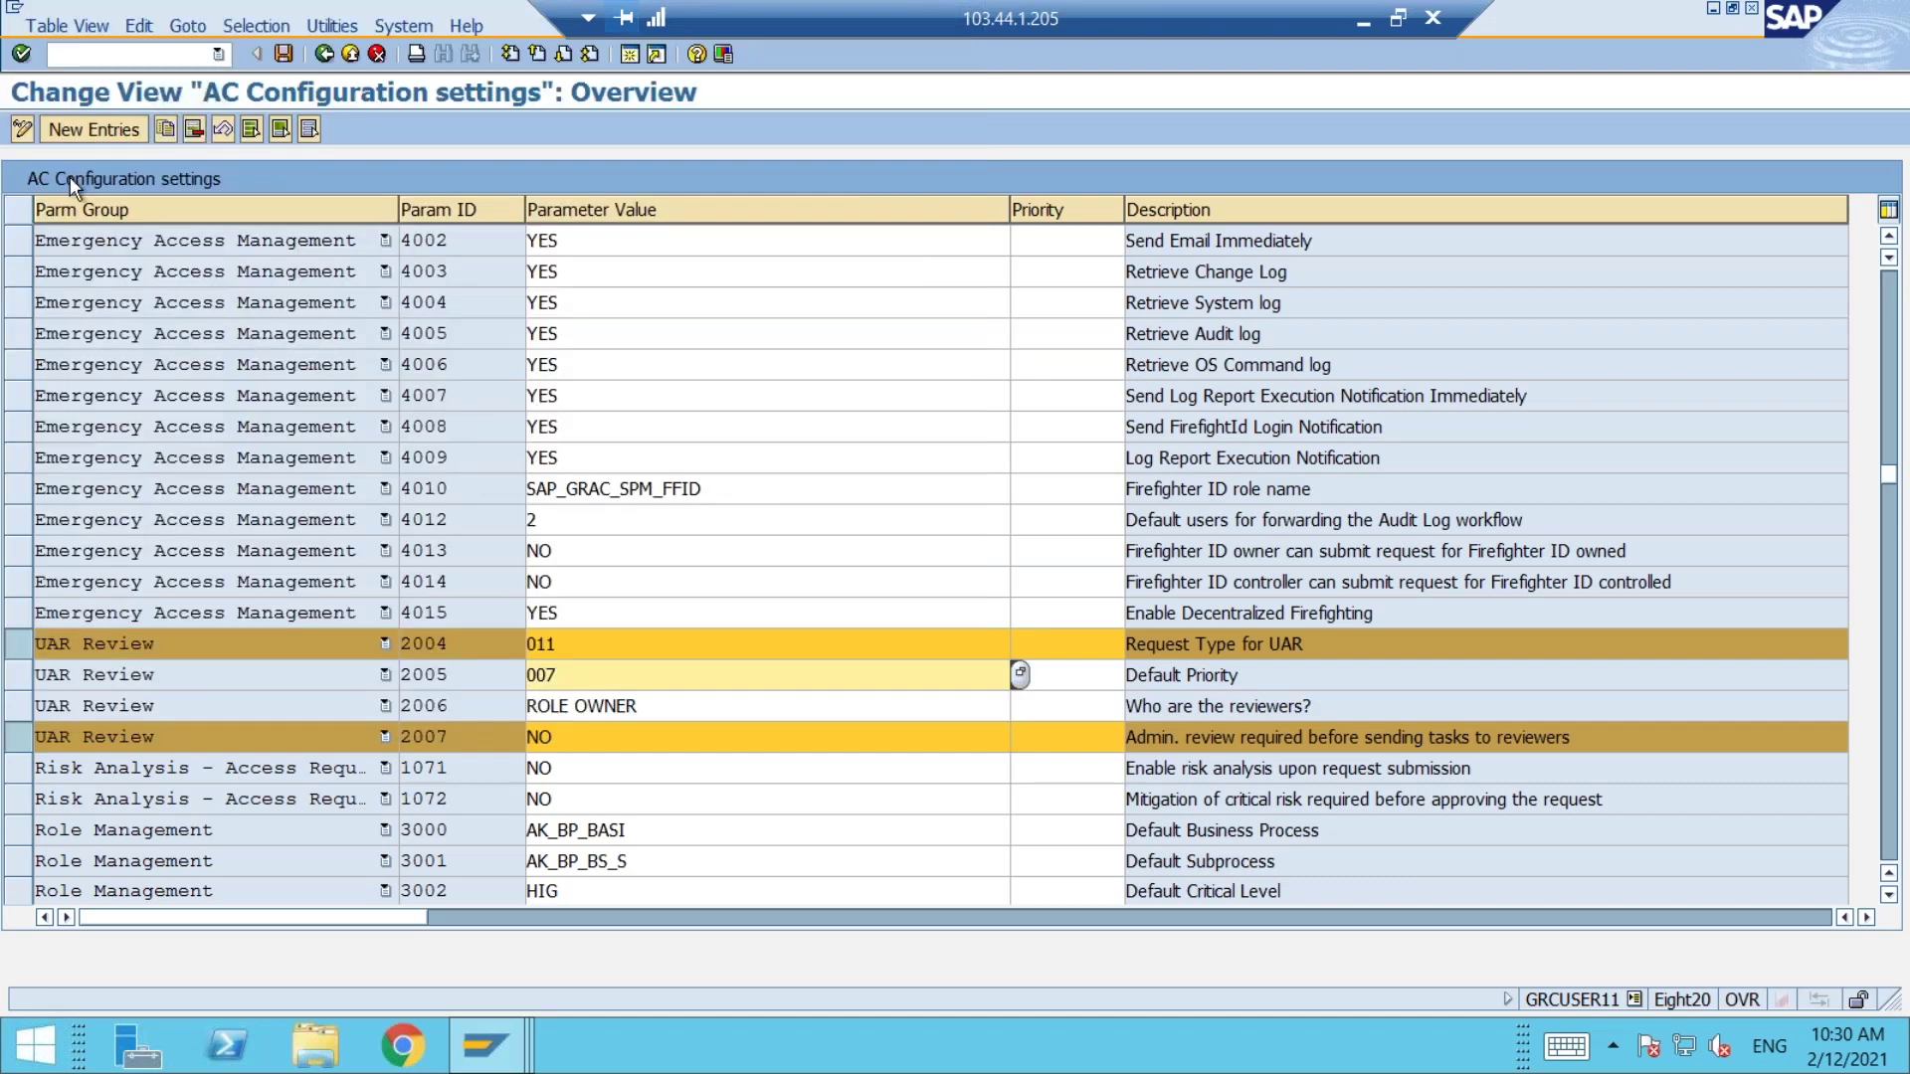
Step: Save the UAR Review parameter changes under customizing request 'role transport-cr1234'
left_click(285, 55)
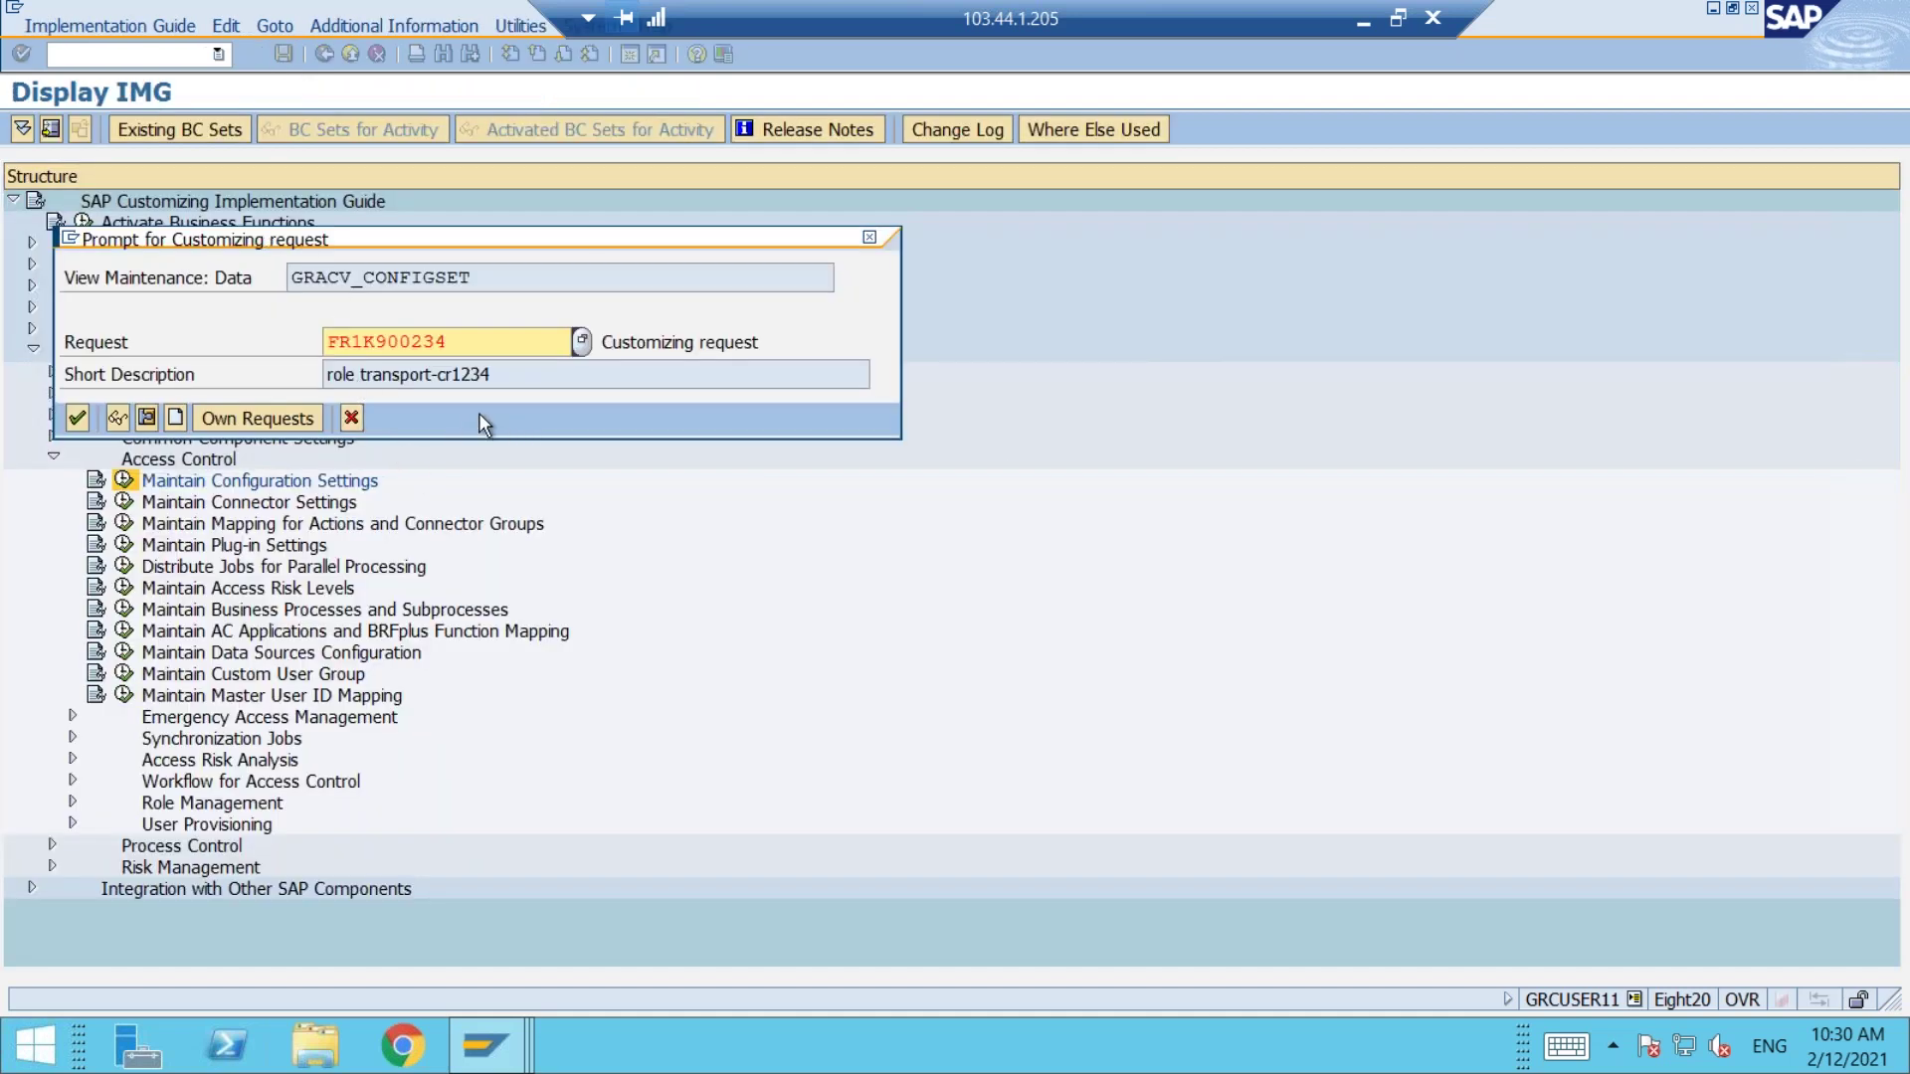
left_click(77, 419)
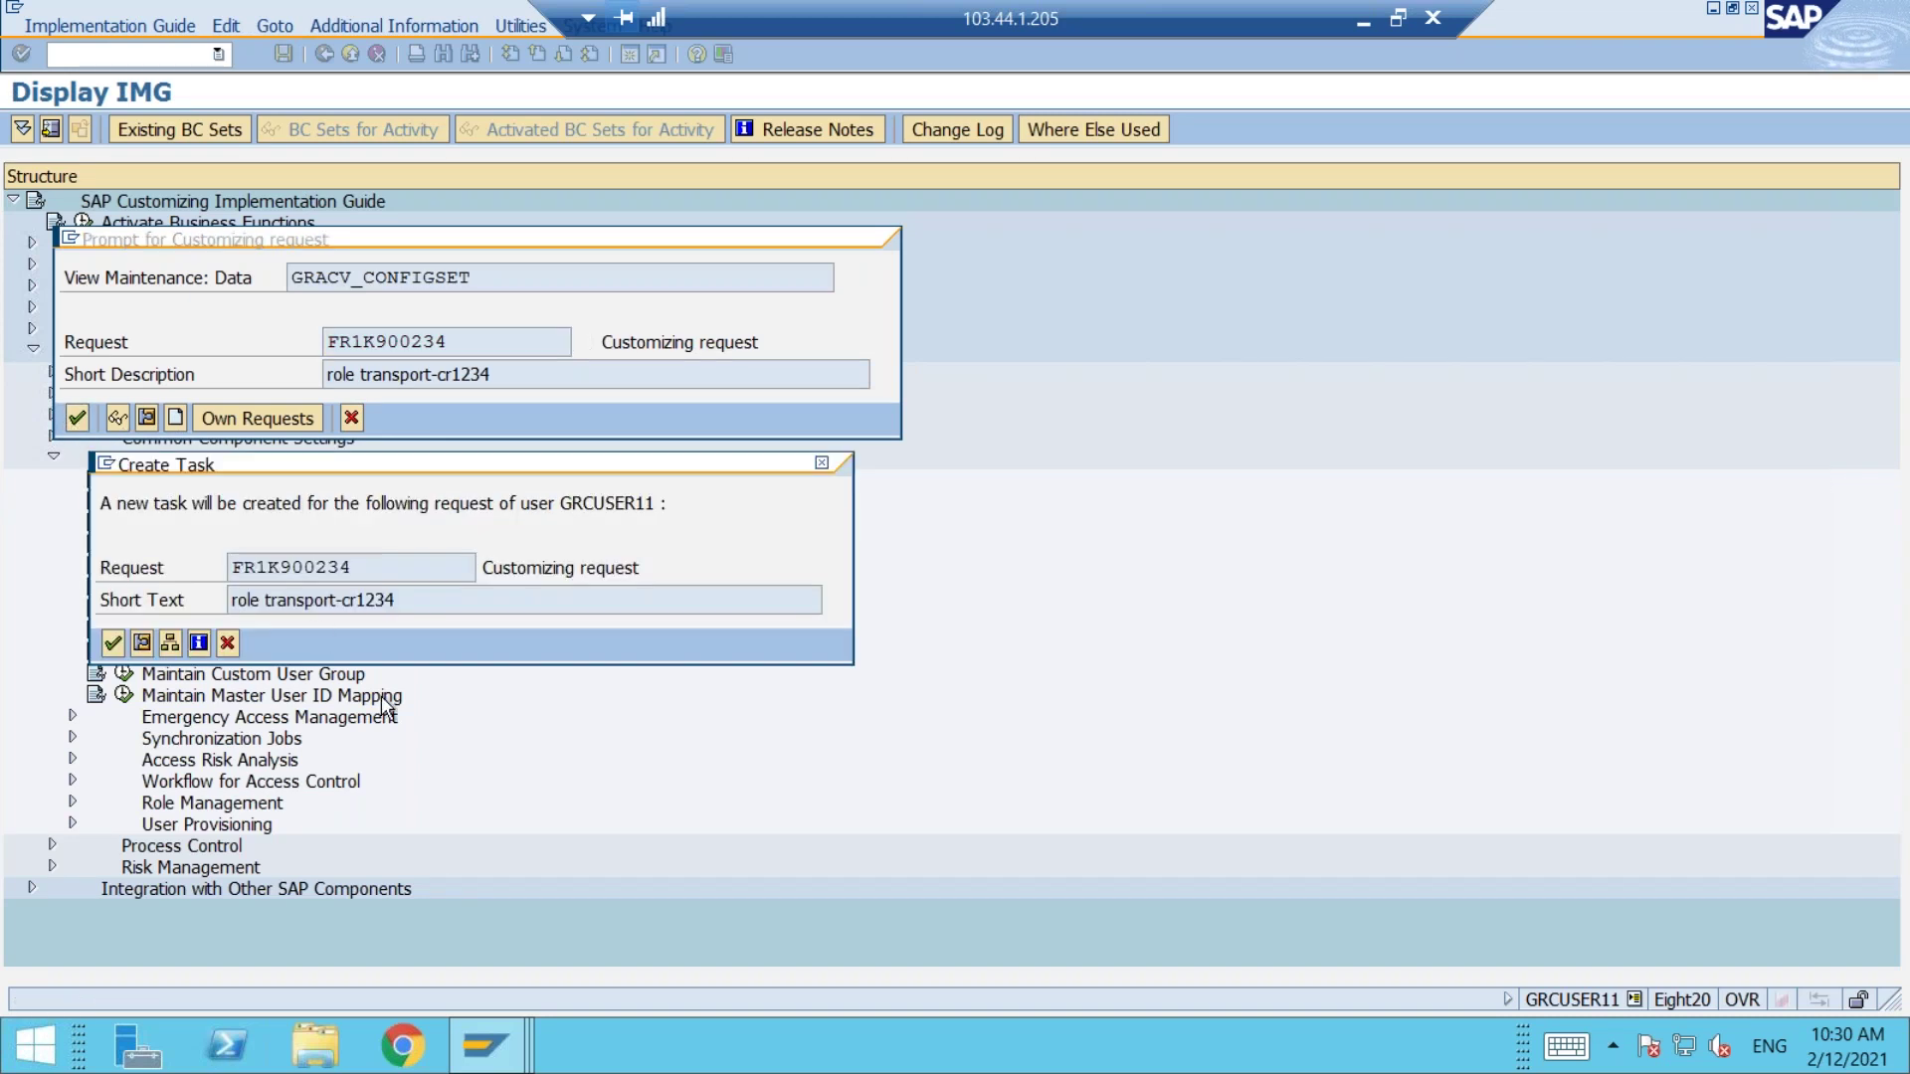
left_click(112, 644)
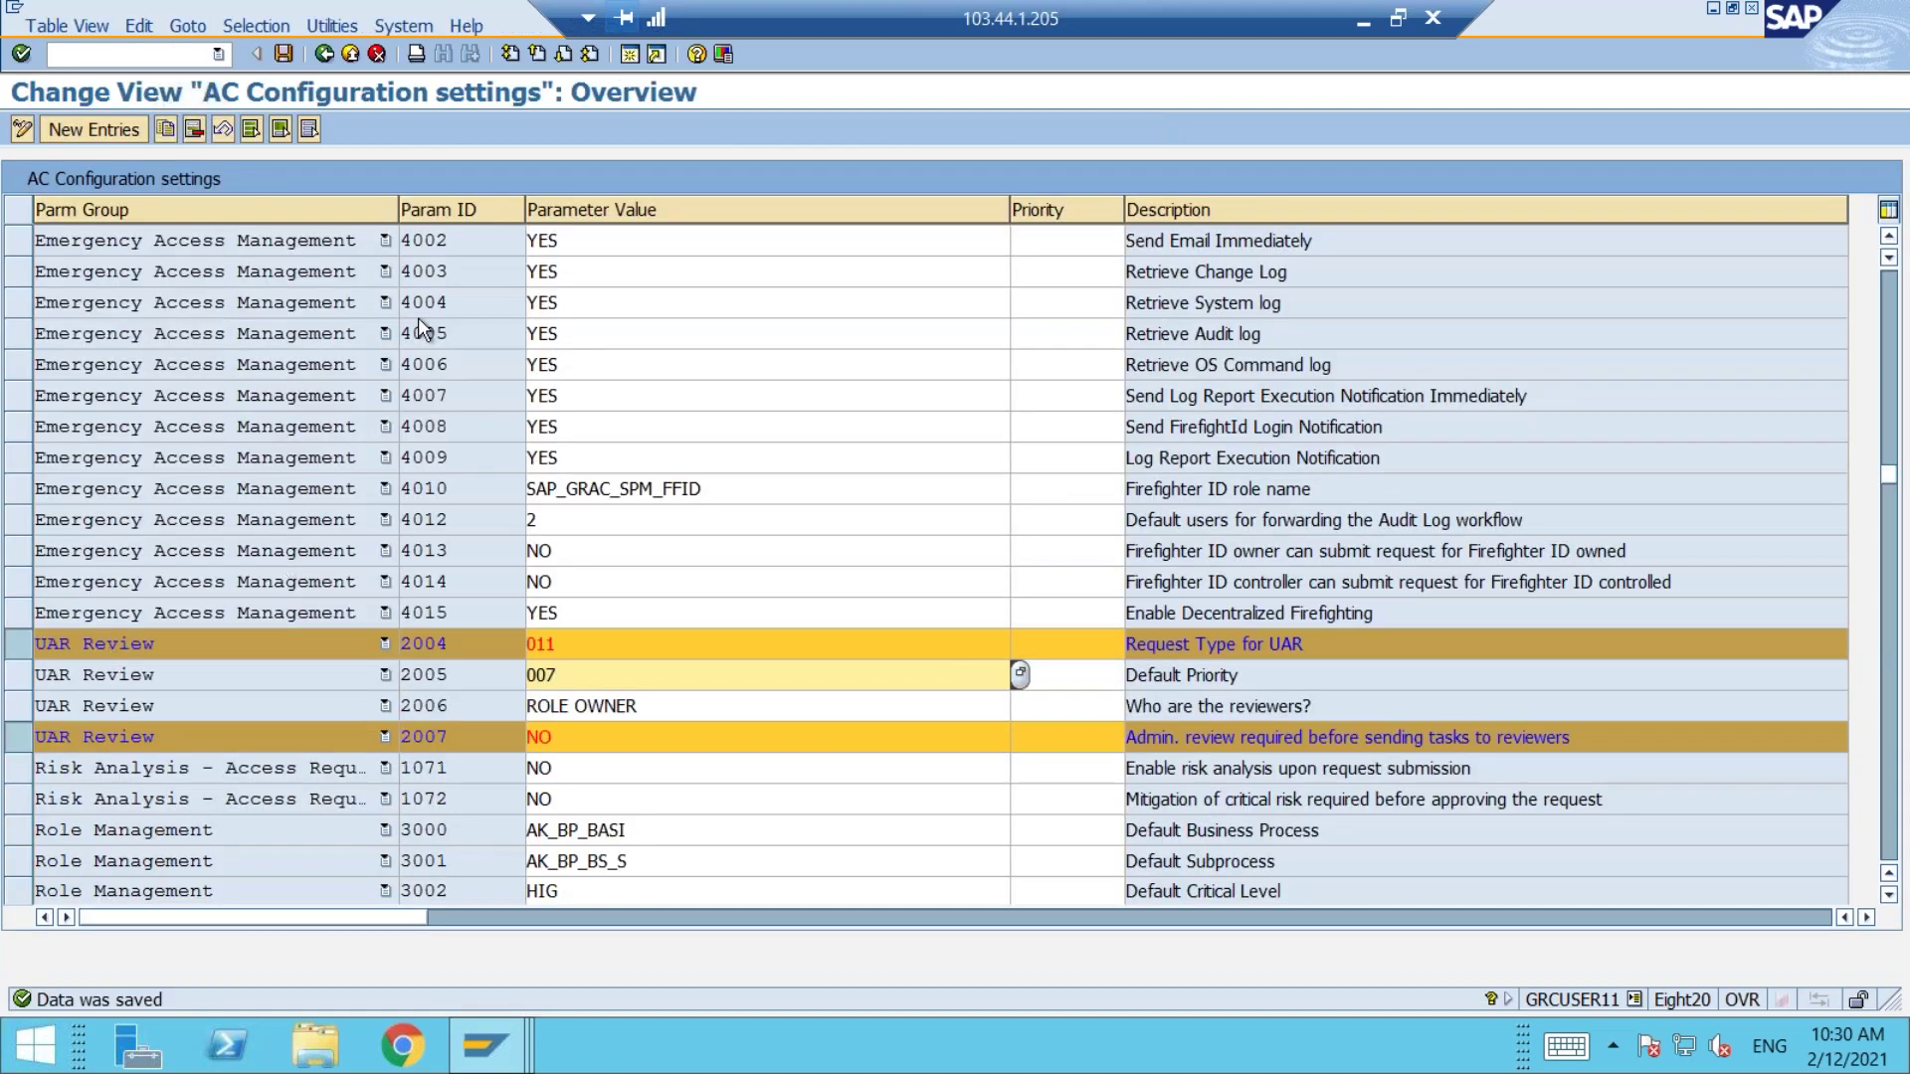
Step: Return to the Display IMG tree and dismiss the news notification
left_click(326, 56)
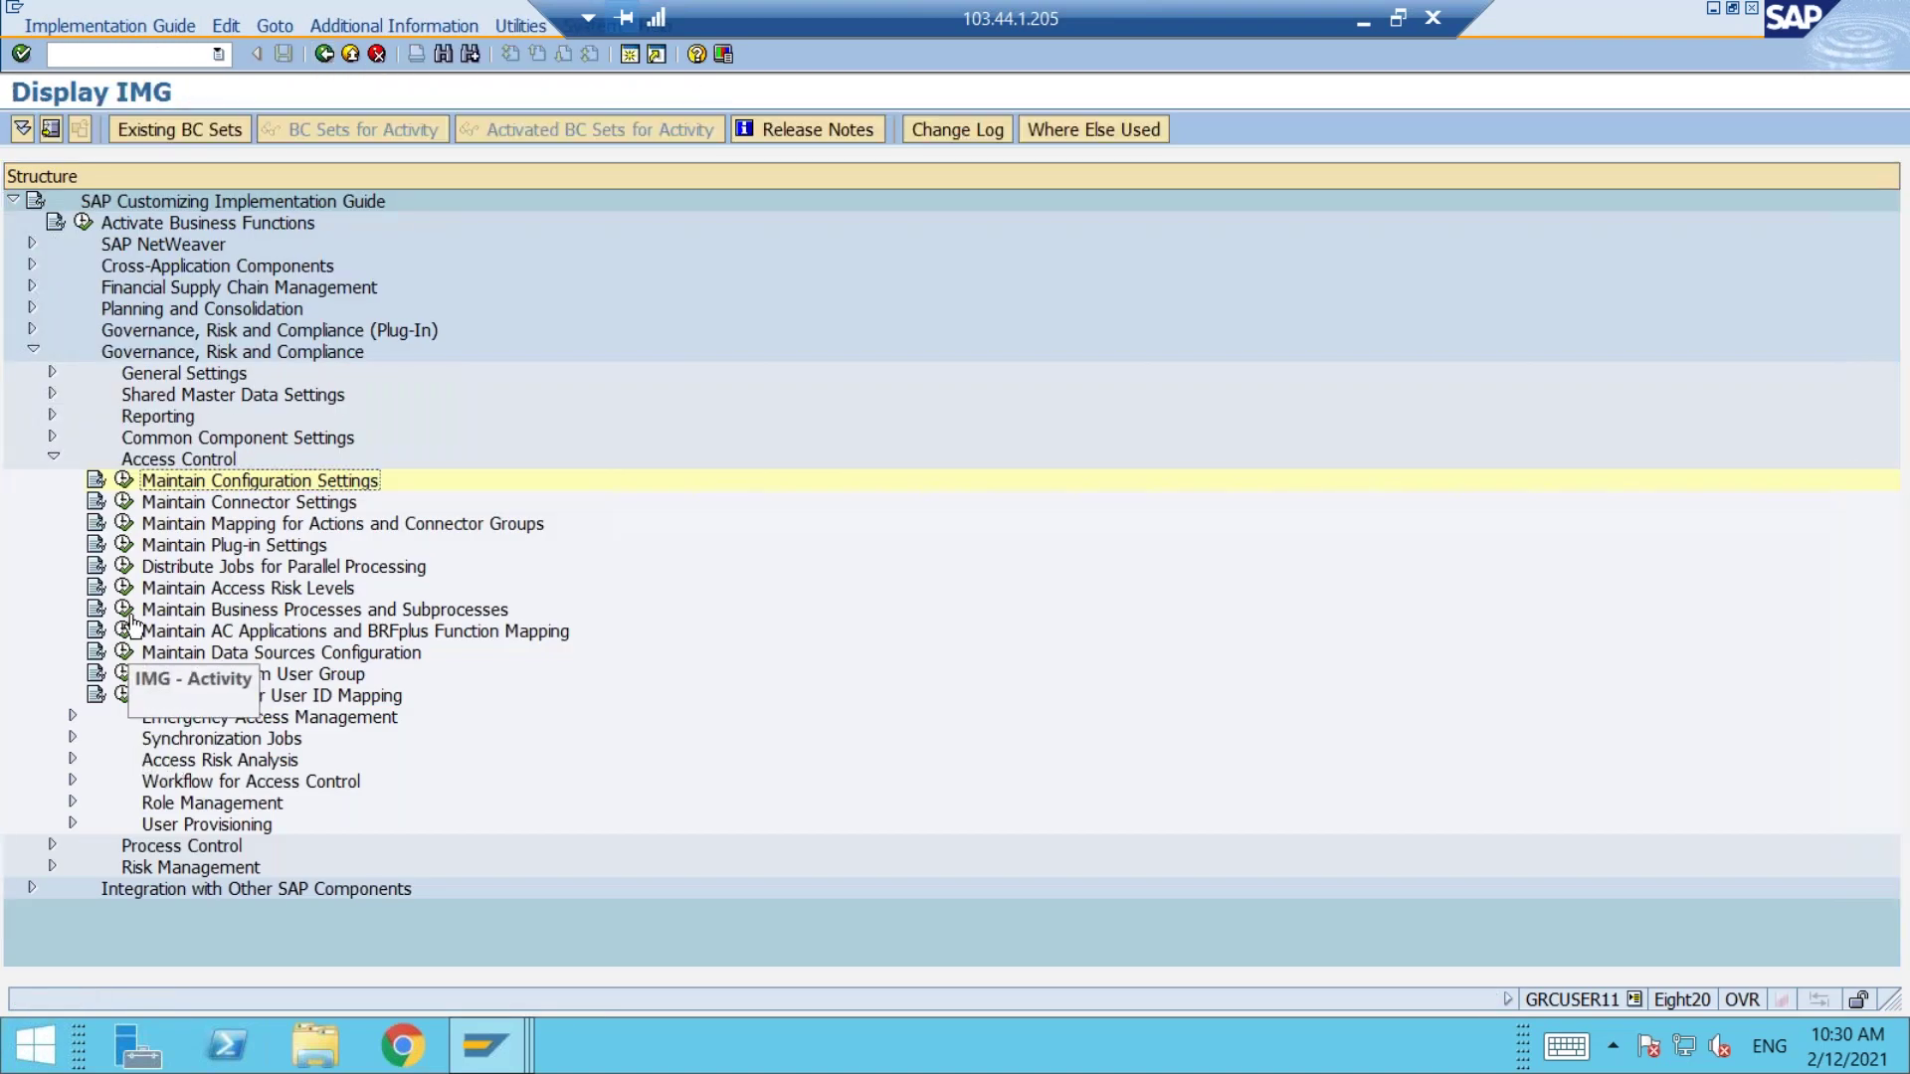
mouse_move(1740, 983)
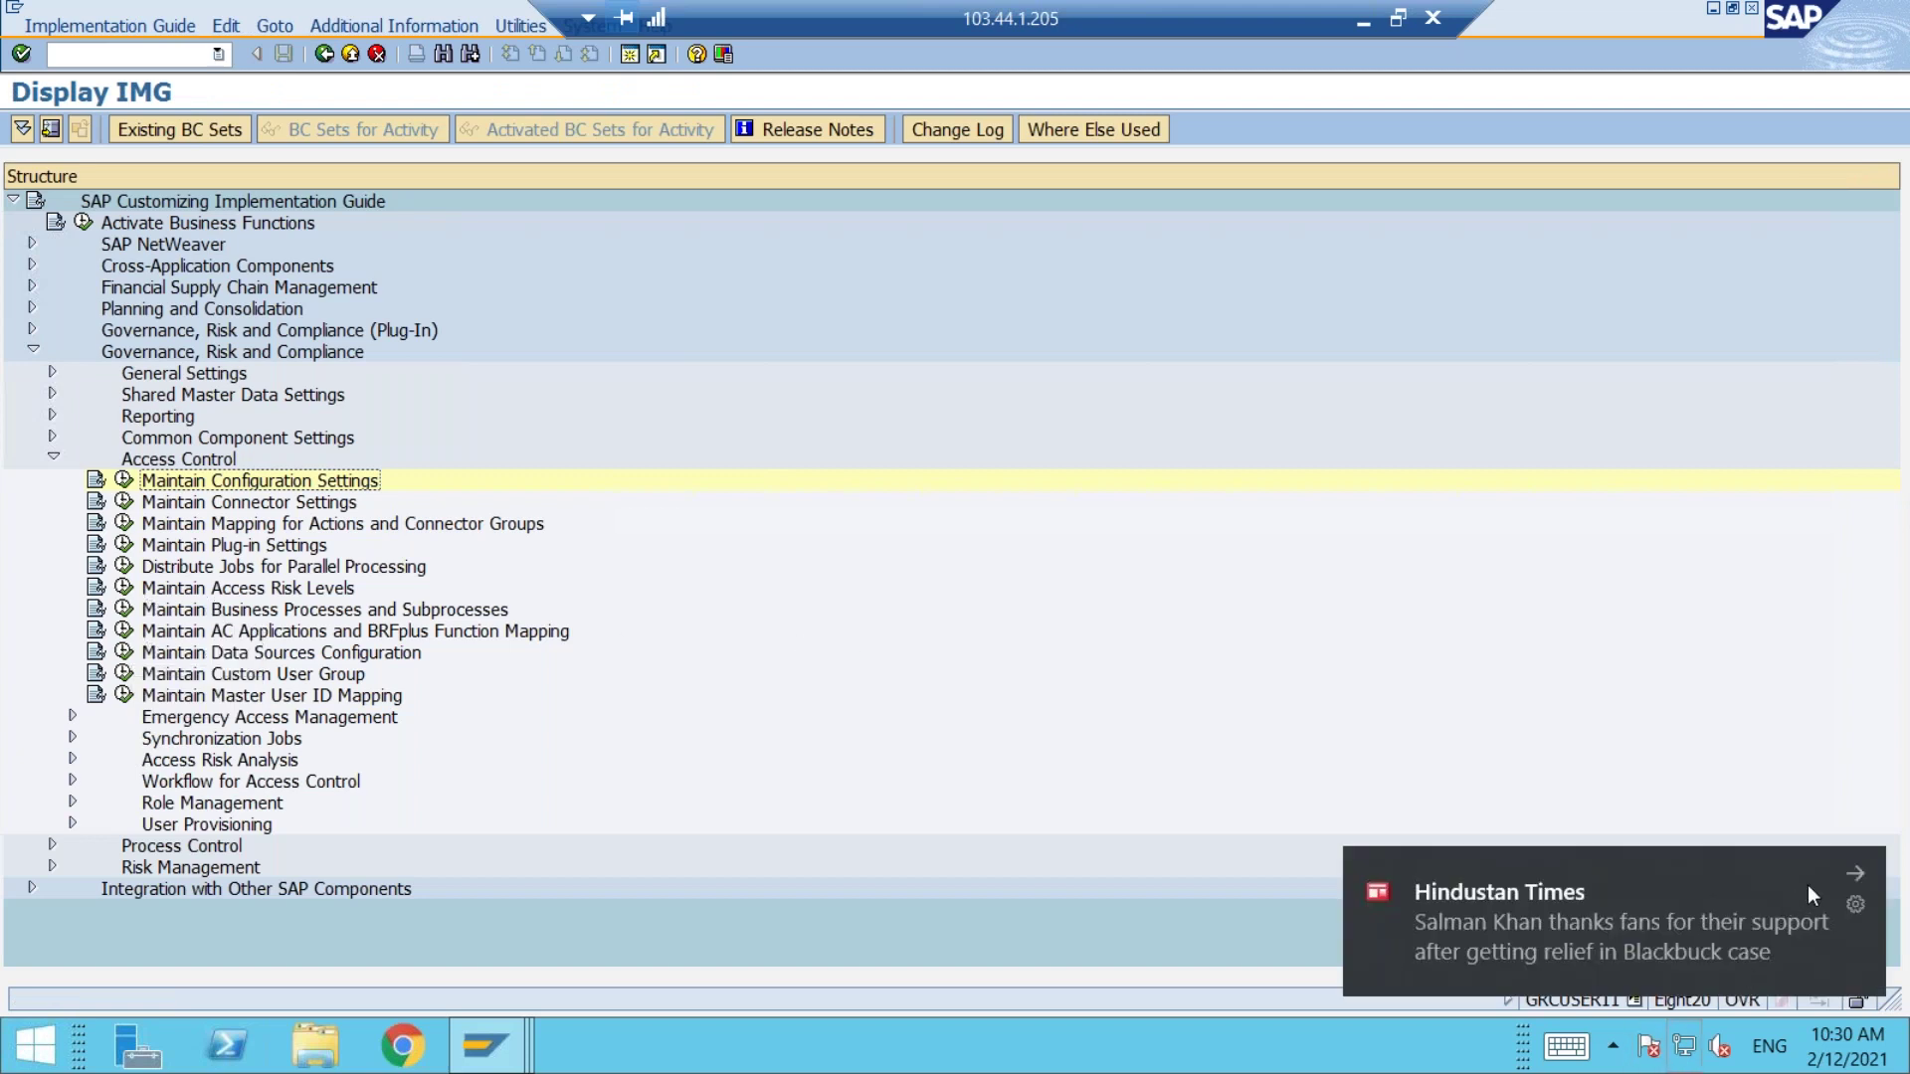
left_click(1856, 878)
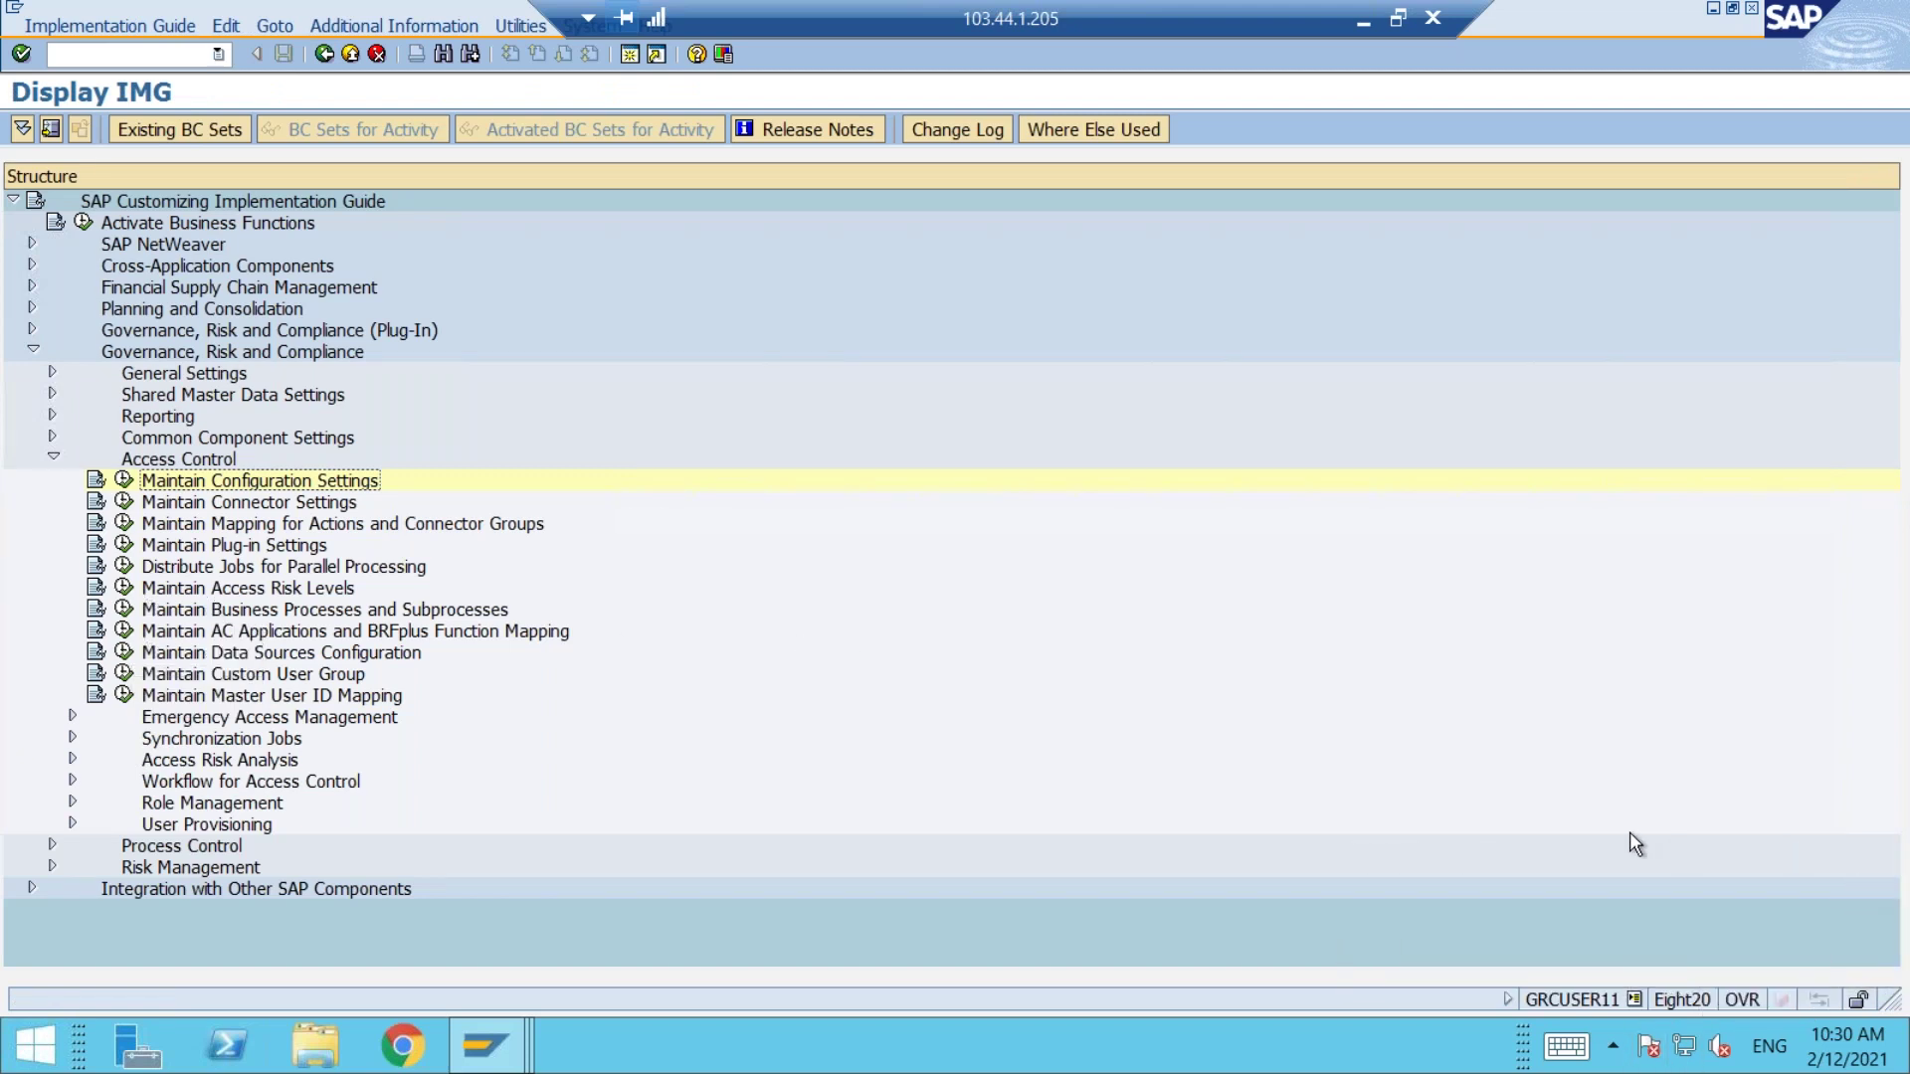
Step: Bring the Word guide forward at page 4, 'How to enable Request Type for UAR Request'
left_click(1365, 21)
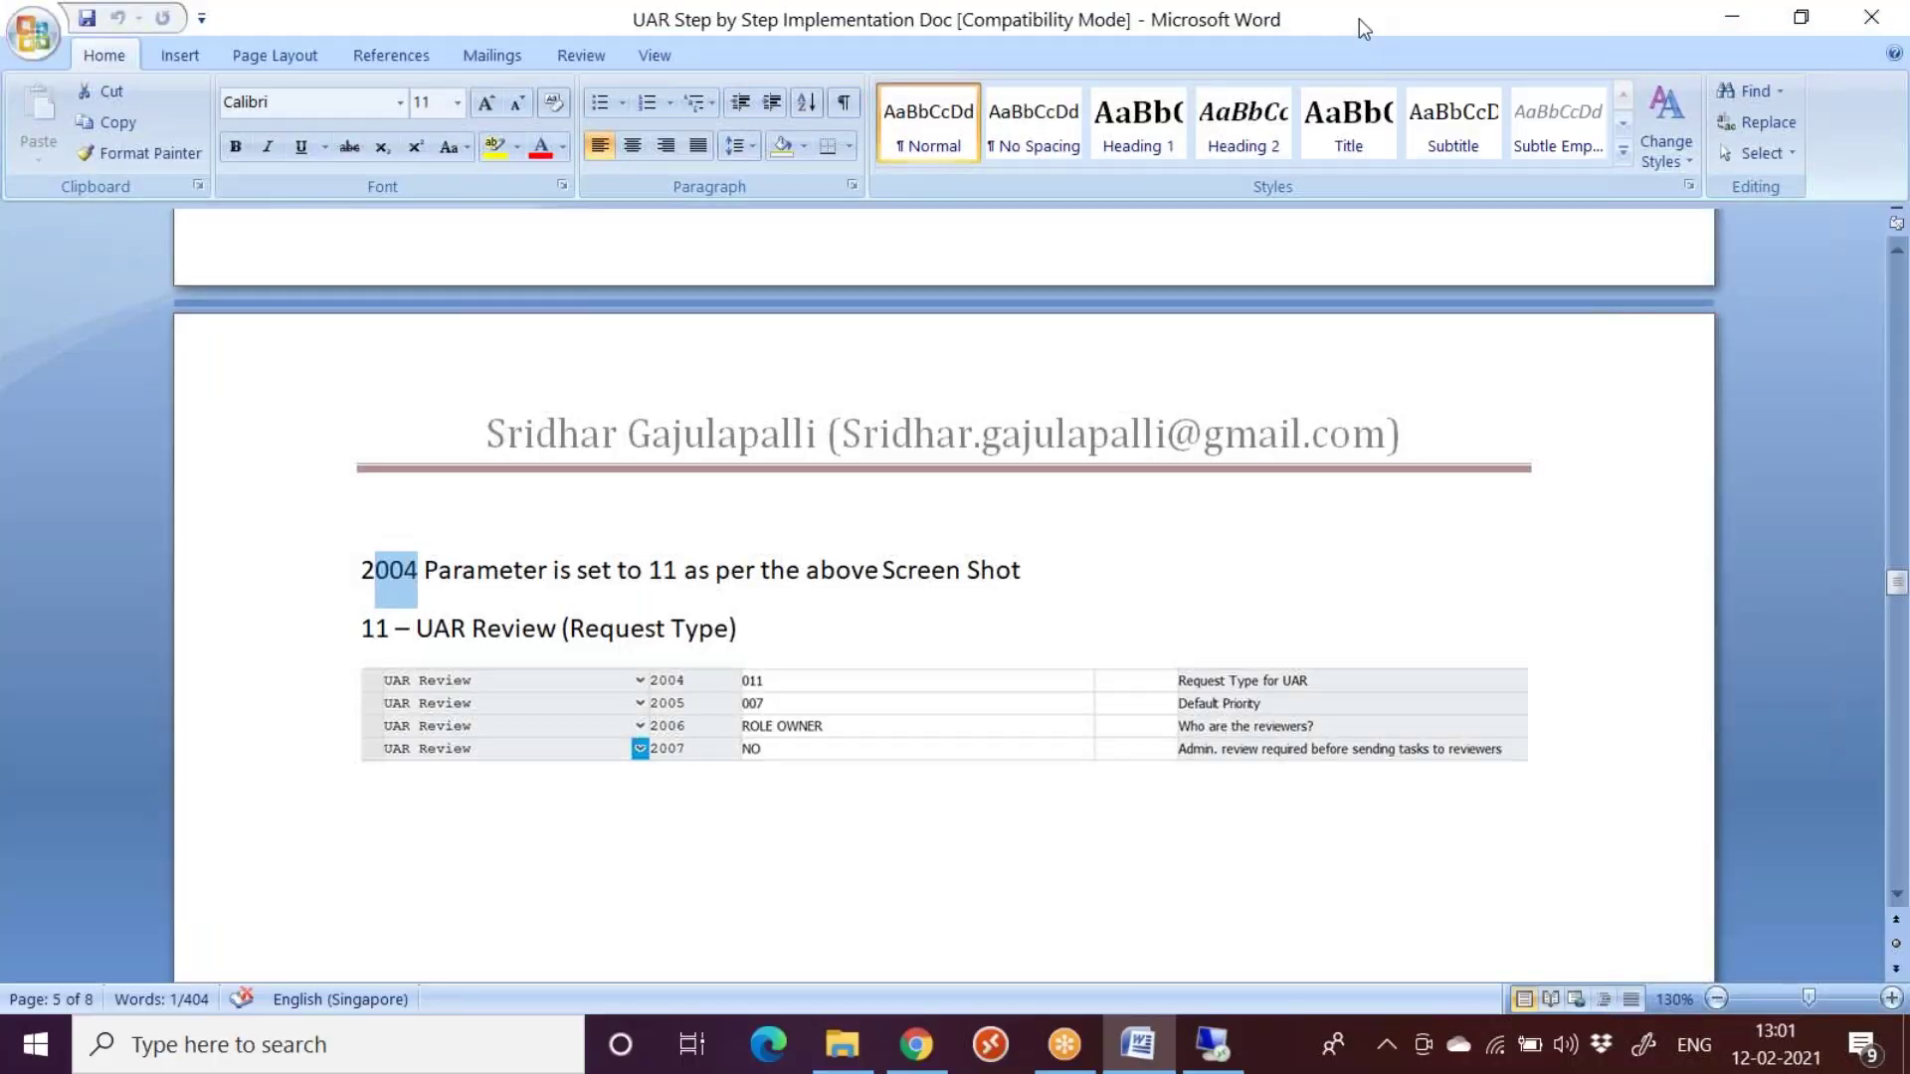
scroll(913, 678, "down", 1)
scroll(912, 678, "down", 3)
scroll(912, 677, "up", 8)
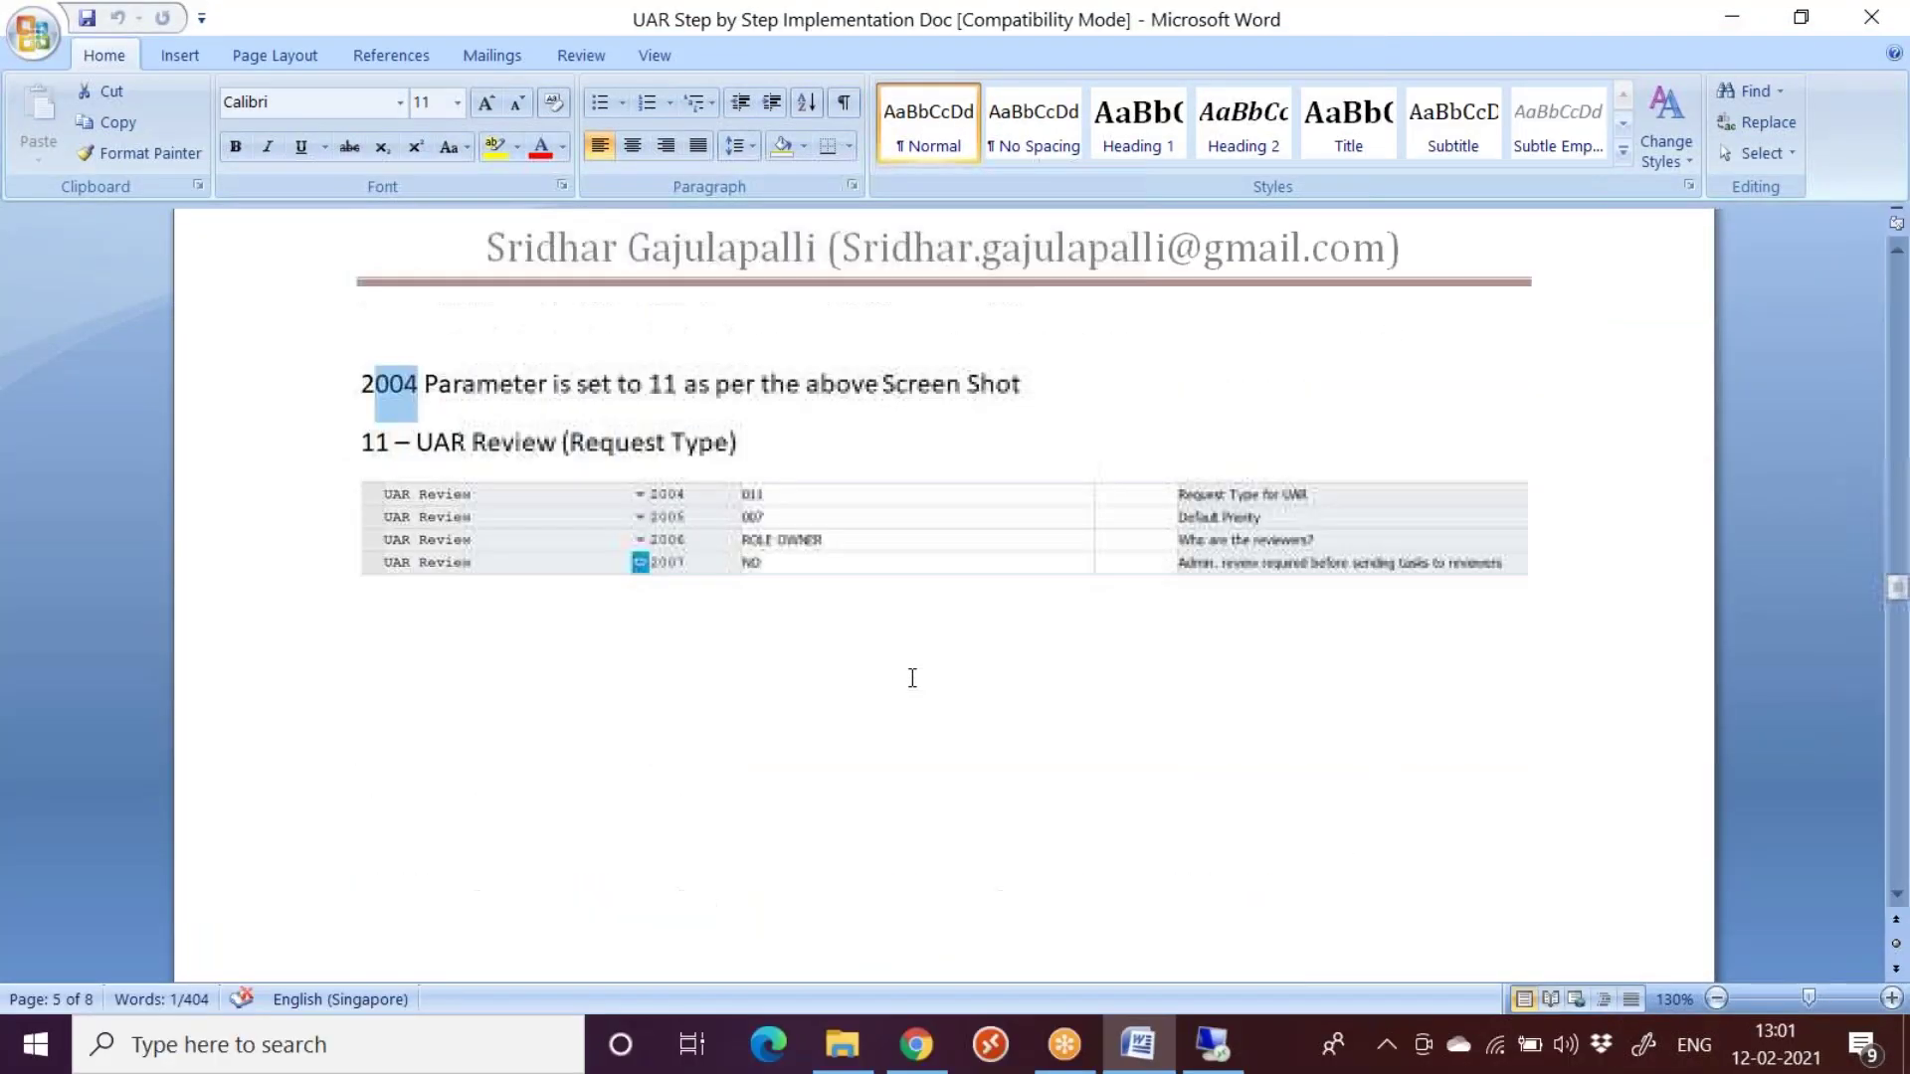
scroll(912, 677, "down", 3)
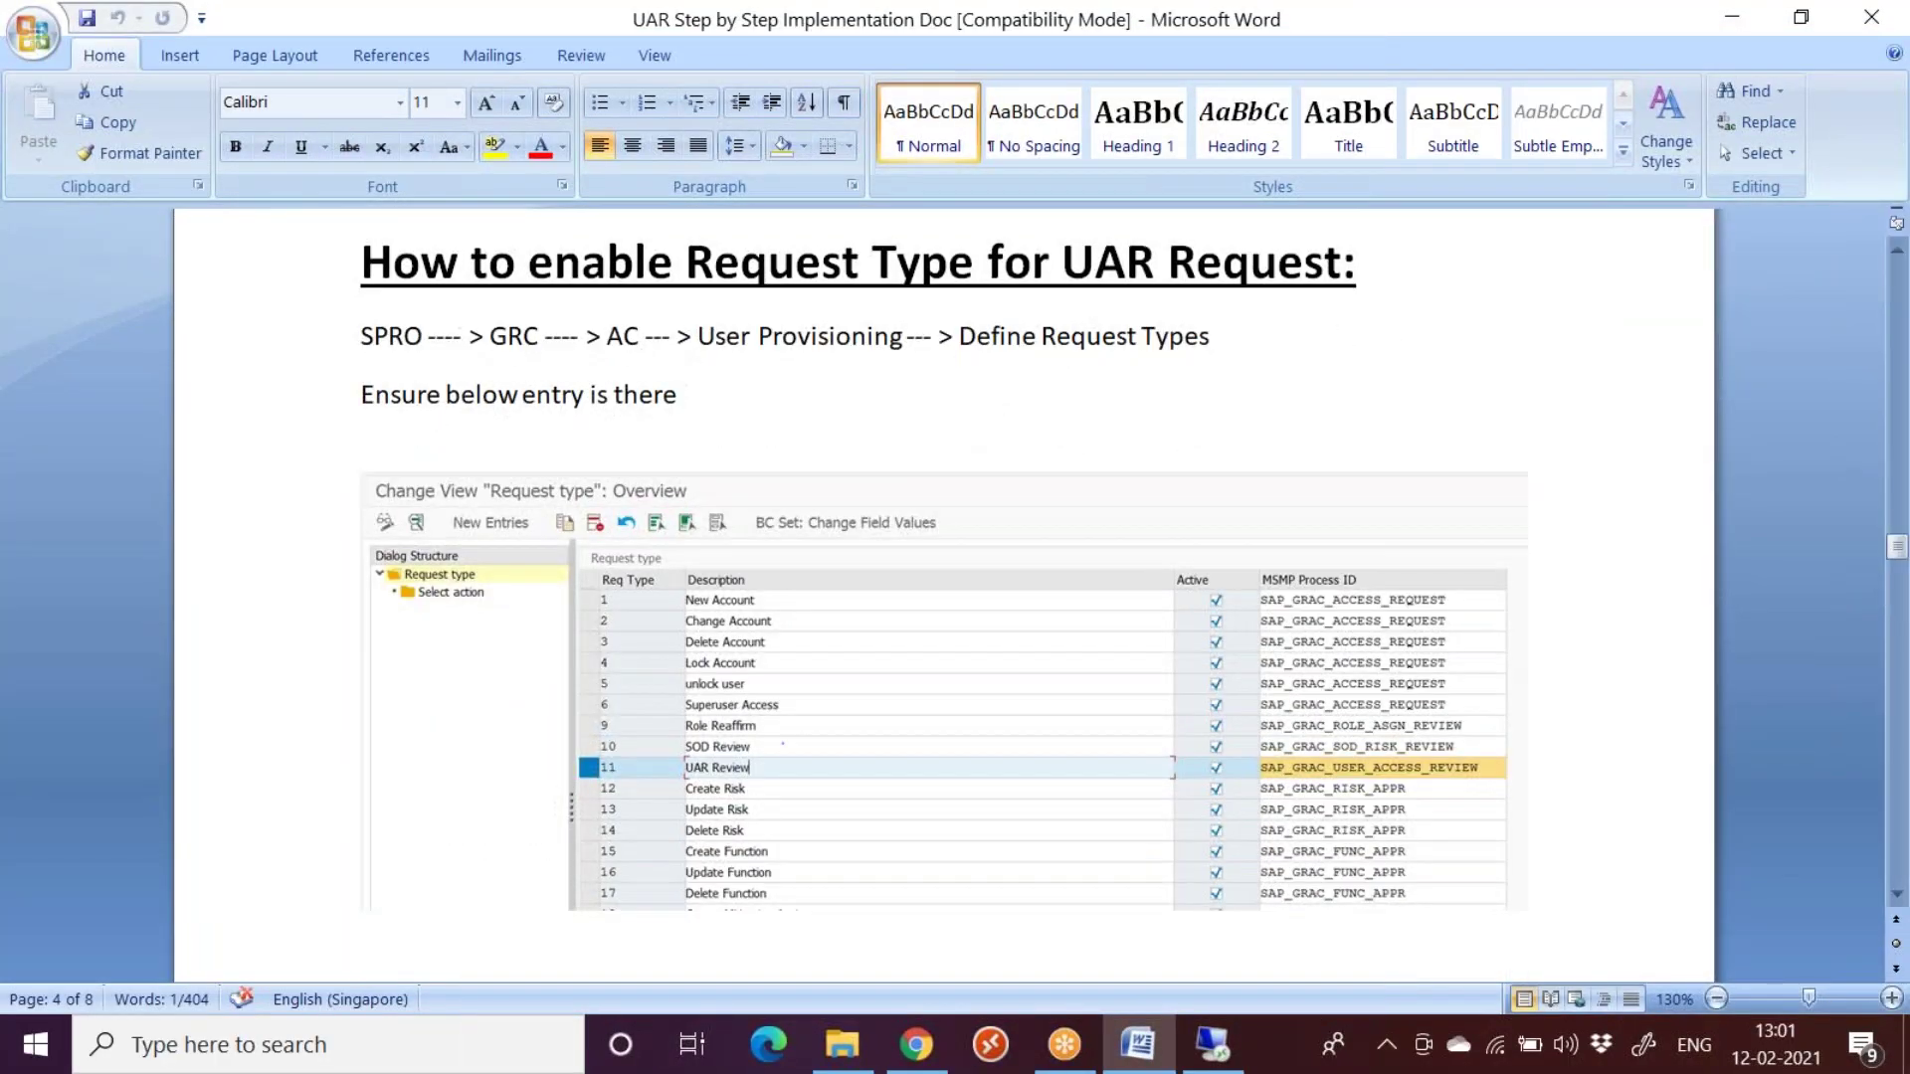